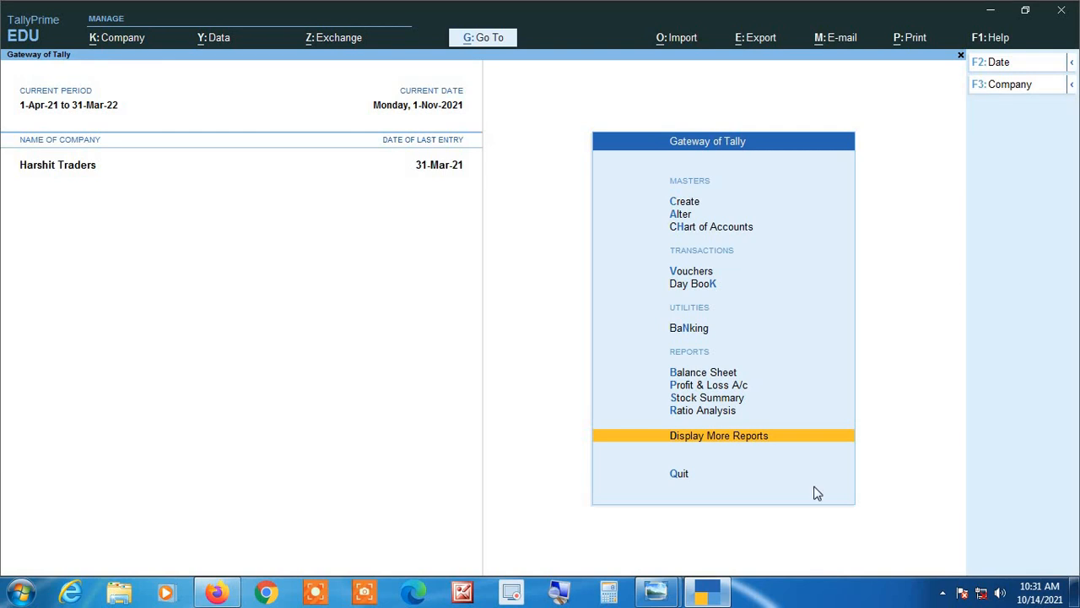
# Switch to Windows Photo Viewer to view the TallyPrime installation and version-update lesson images, then minimise each one.
pyautogui.moveTo(663, 596)
pyautogui.click(733, 523)
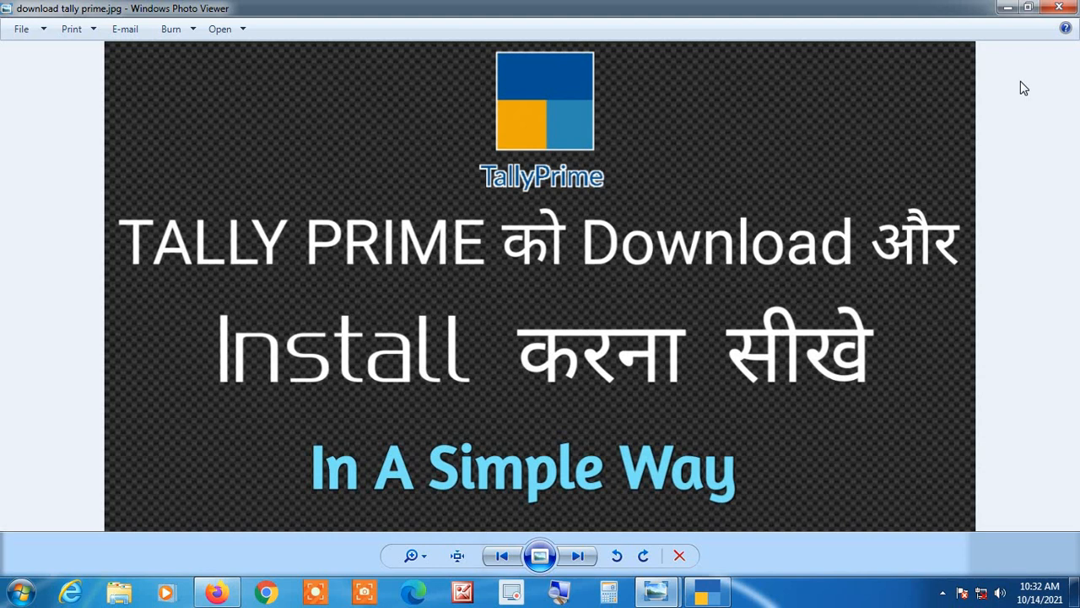
pyautogui.click(1007, 8)
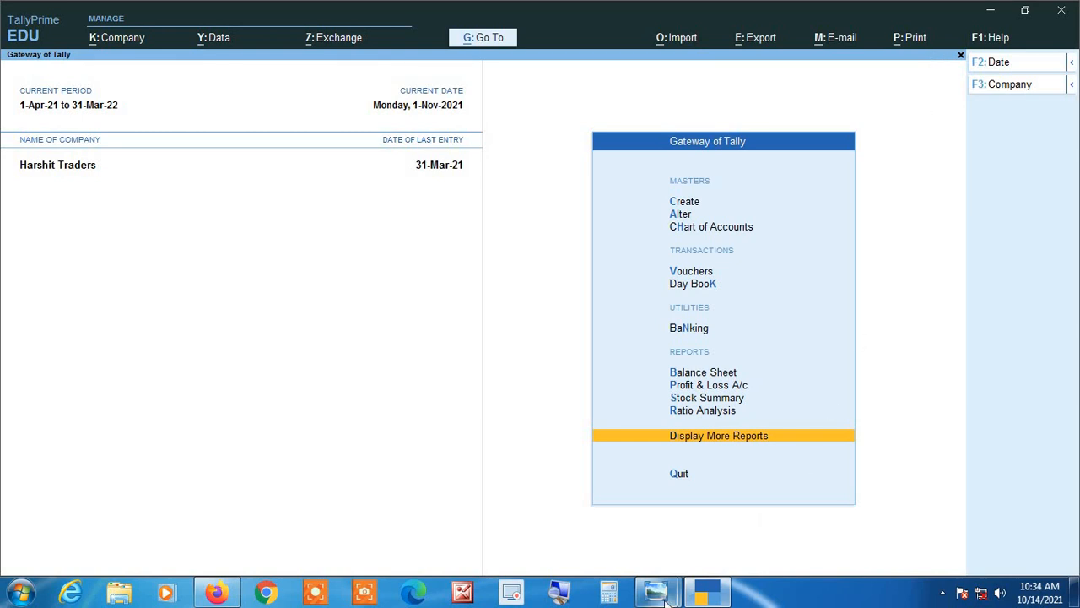
pyautogui.moveTo(667, 598)
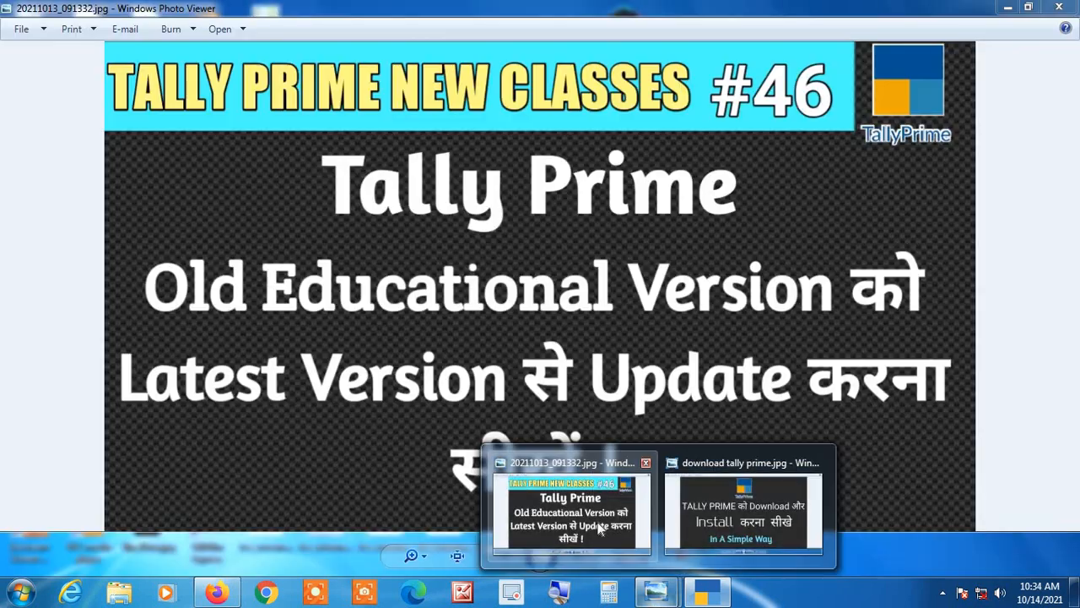
pyautogui.click(572, 516)
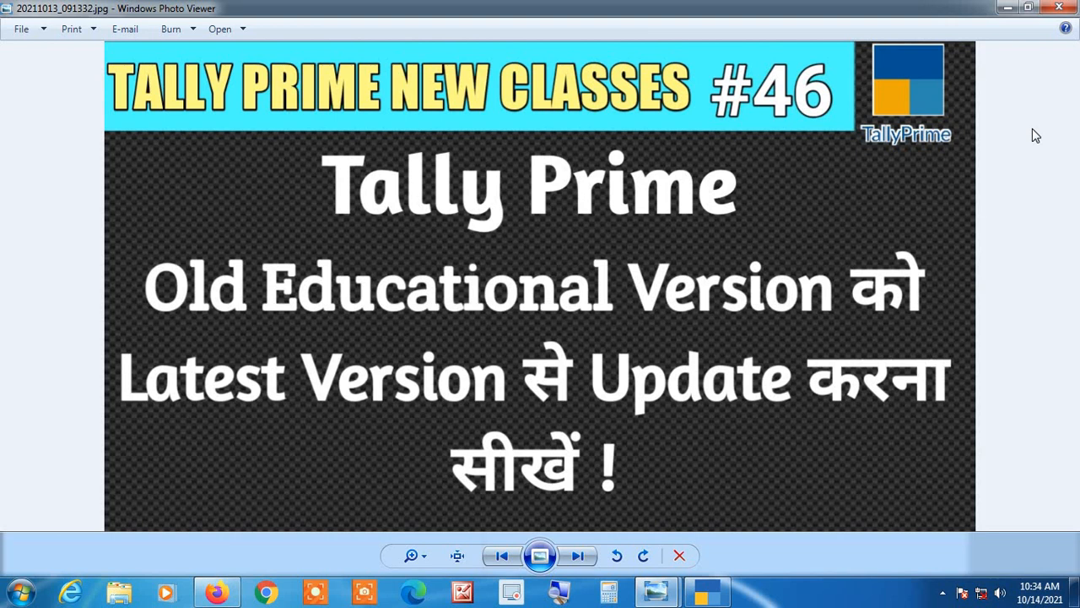
pyautogui.click(1009, 8)
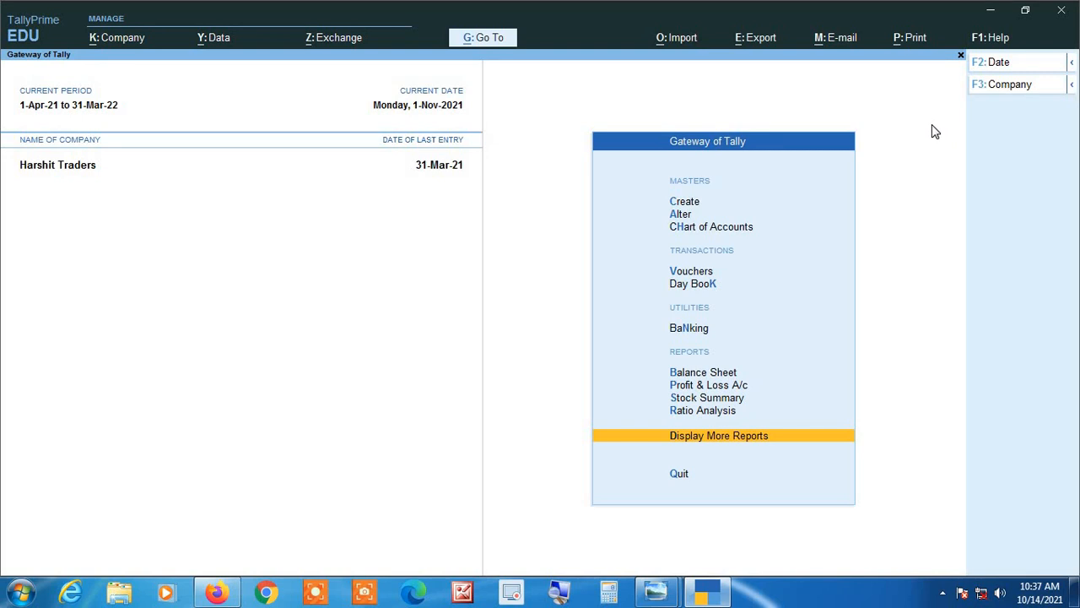
# Open a new sales voucher for Harshit Traders and set the voucher date to 1-11-2021.
pyautogui.press('Up')
pyautogui.press('Up')
pyautogui.press('Up')
pyautogui.press('Up')
pyautogui.press('Up')
pyautogui.press('Up')
pyautogui.press('Up')
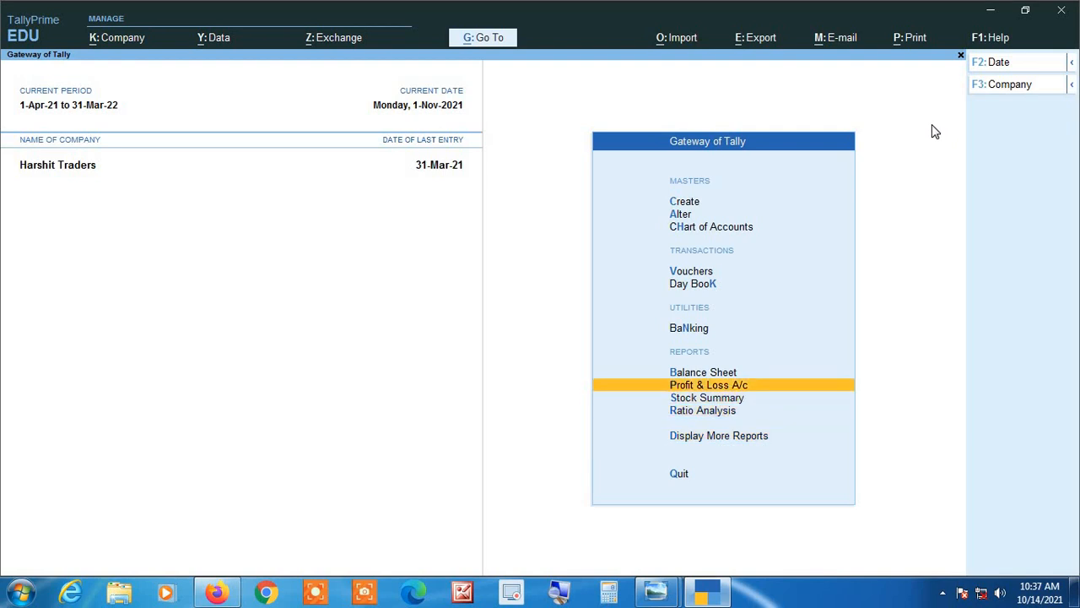
pyautogui.press('Return')
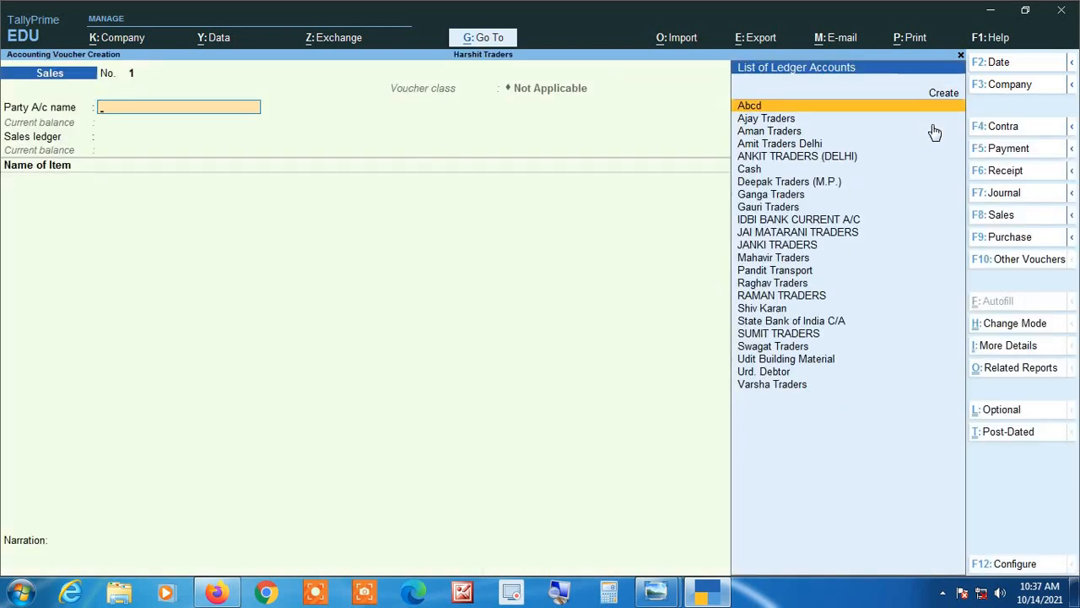
pyautogui.press('F2')
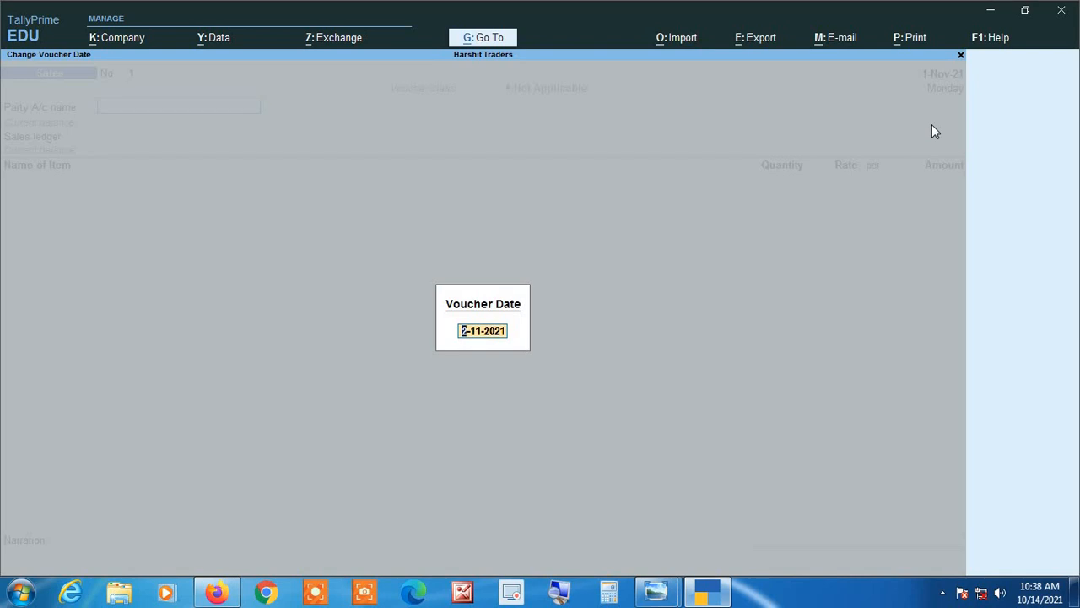
pyautogui.write('1 11')
pyautogui.press('Return')
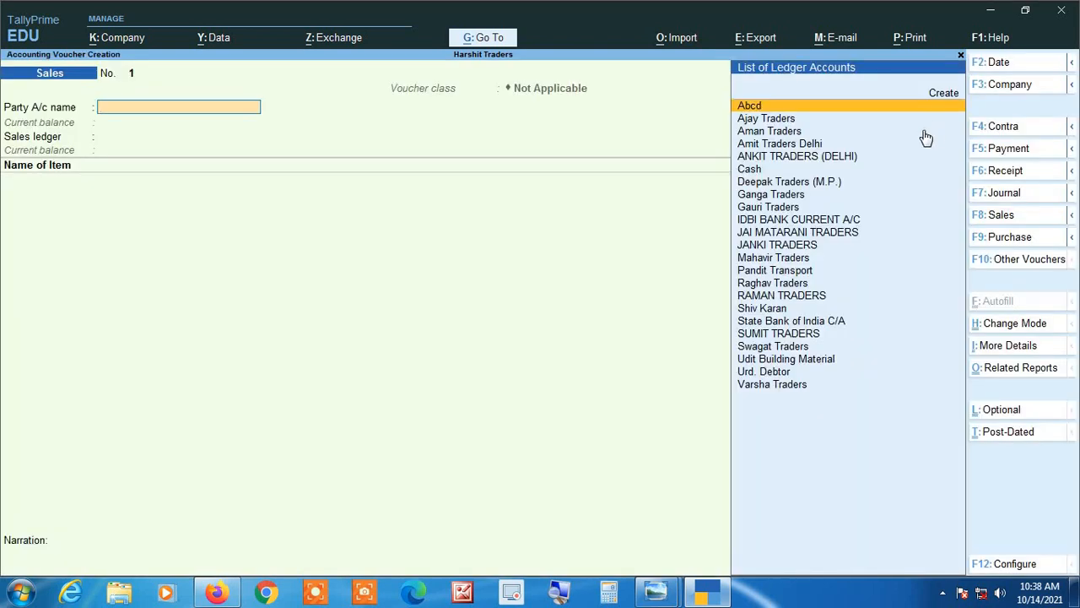
# Choose Abcd as the party account and Sales as the sales ledger, and set the voucher date to 2-11-2021.
pyautogui.press('Return')
pyautogui.press('Return')
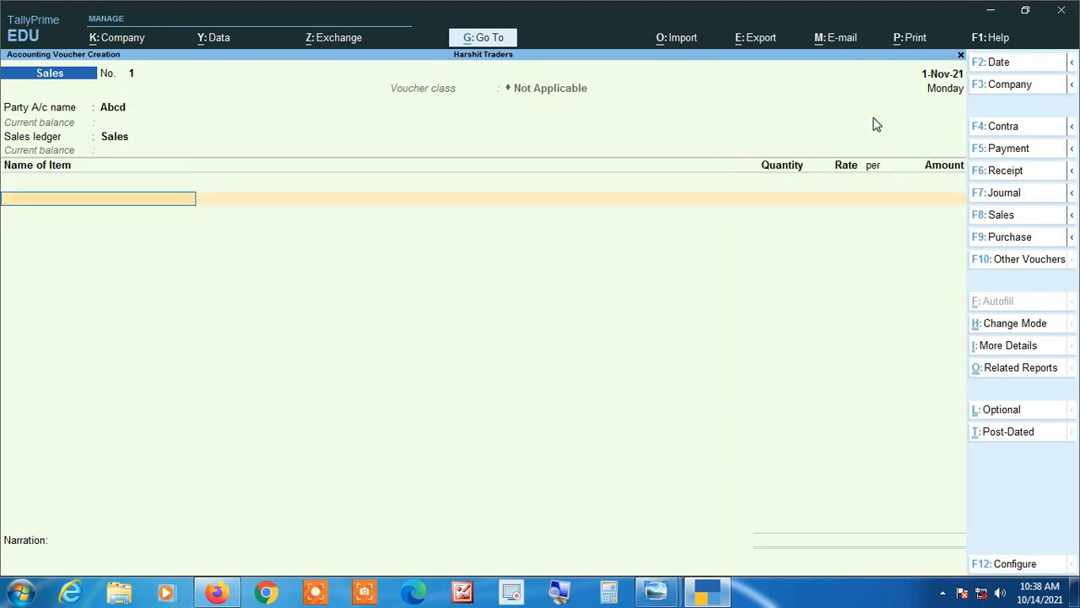
pyautogui.press('F2')
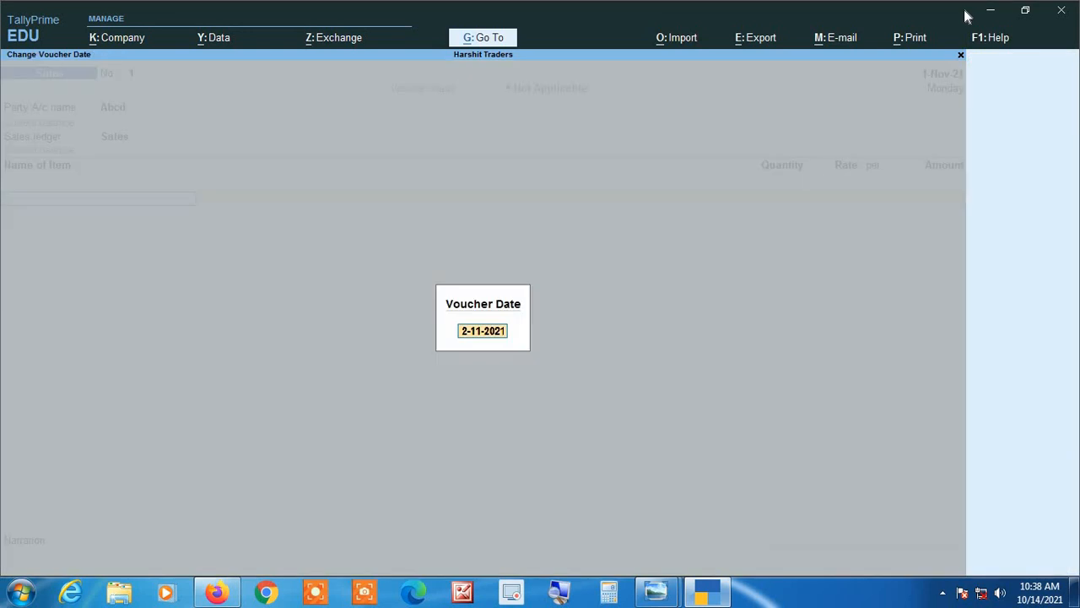
pyautogui.press('Return')
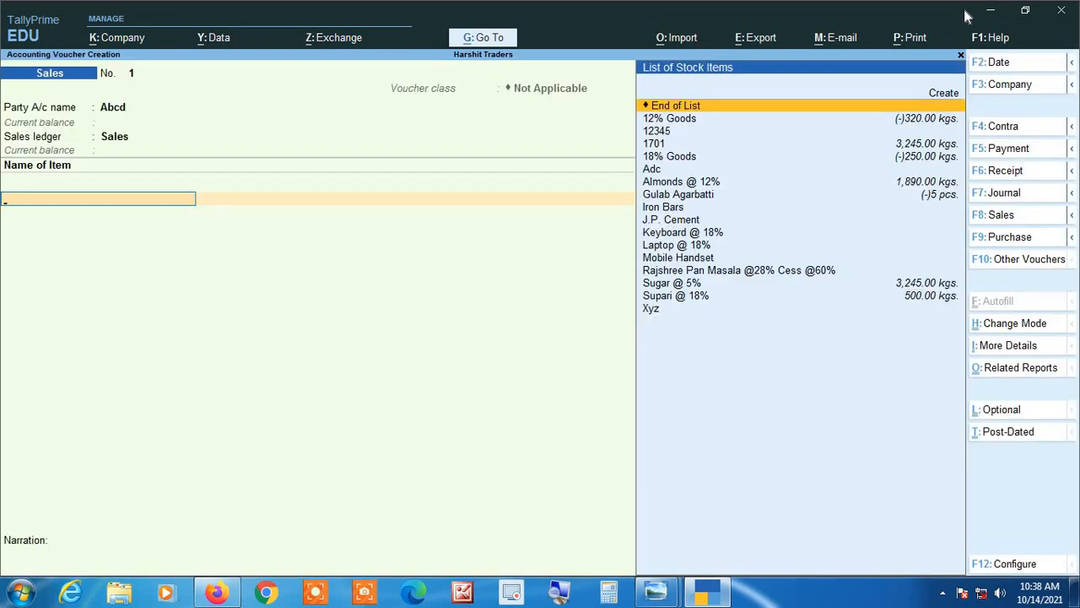
pyautogui.press('BackSpace')
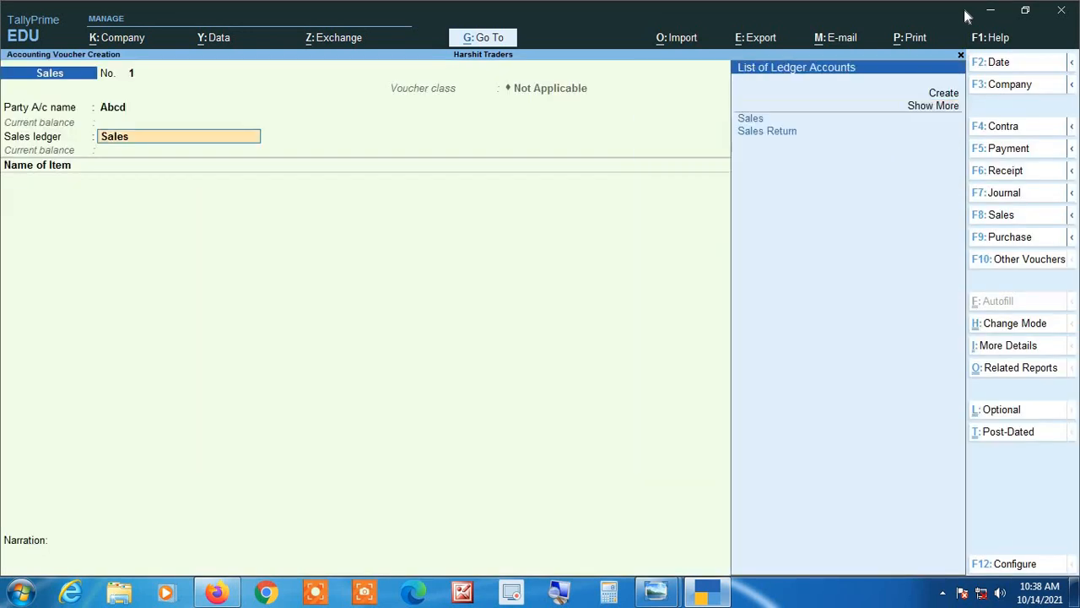
pyautogui.press('Return')
pyautogui.press('Return')
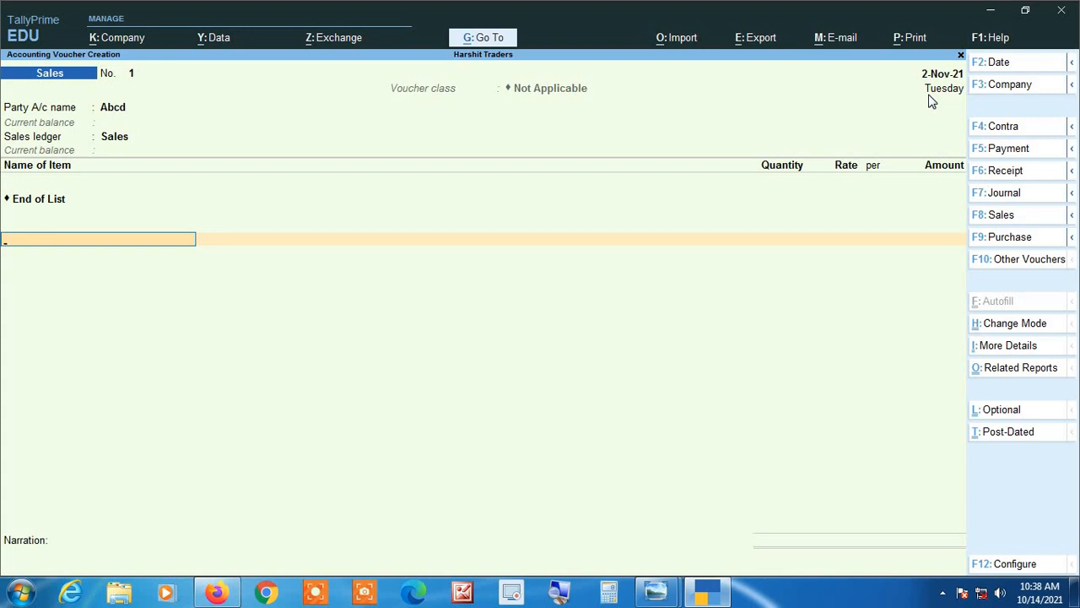
# Try to set the sales voucher date to 3-11-2021, and view the voucher configuration options.
pyautogui.press('F2')
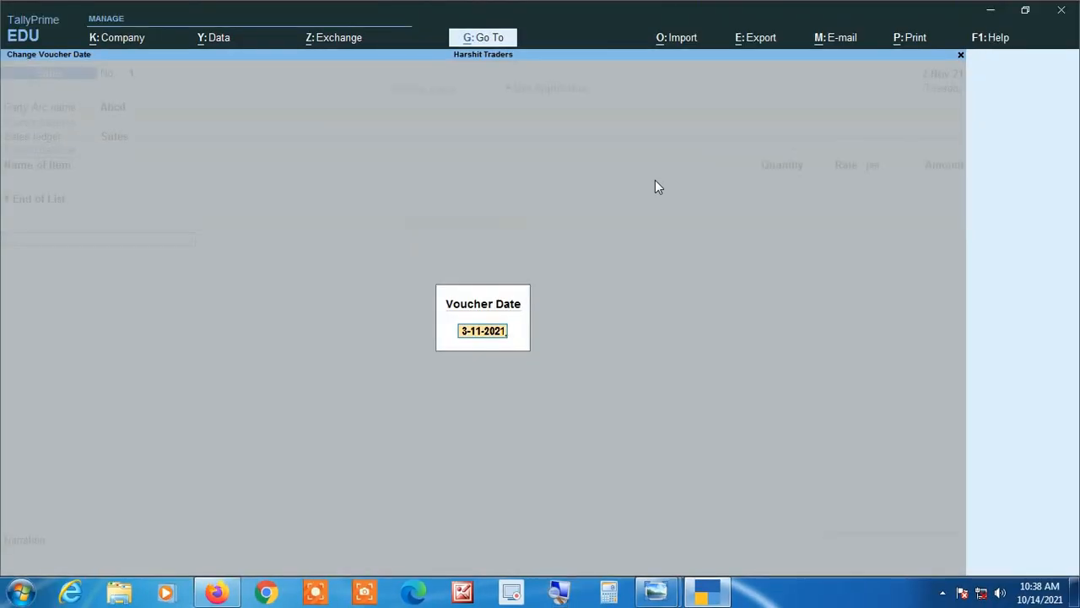
pyautogui.press('Return')
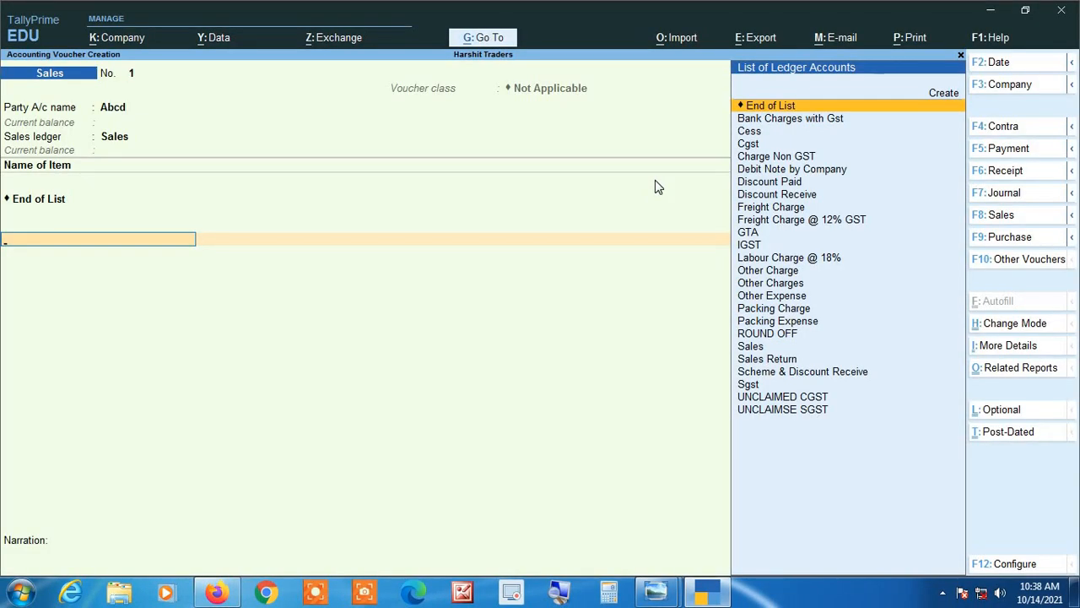
pyautogui.press('F12')
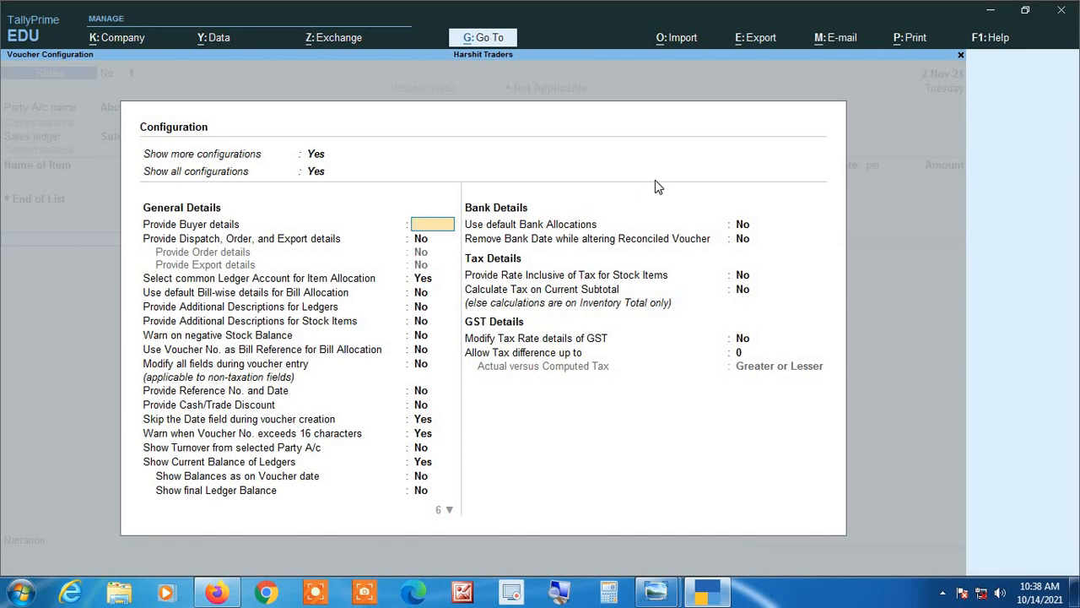
pyautogui.press('Escape')
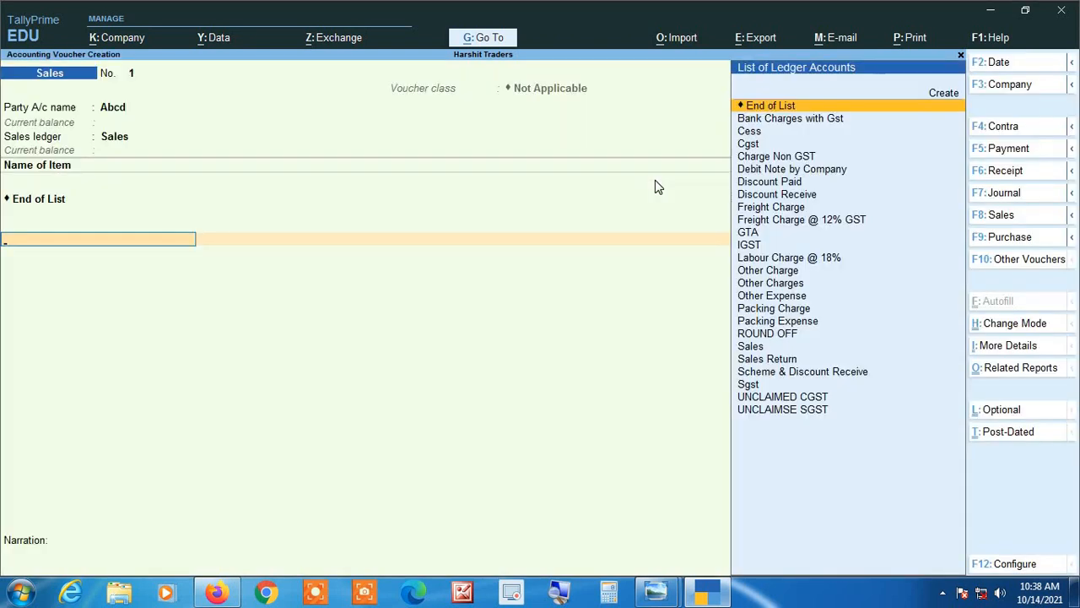
# Set the sales voucher date to 31-12-2021, and leave the voucher without saving it.
pyautogui.press('F2')
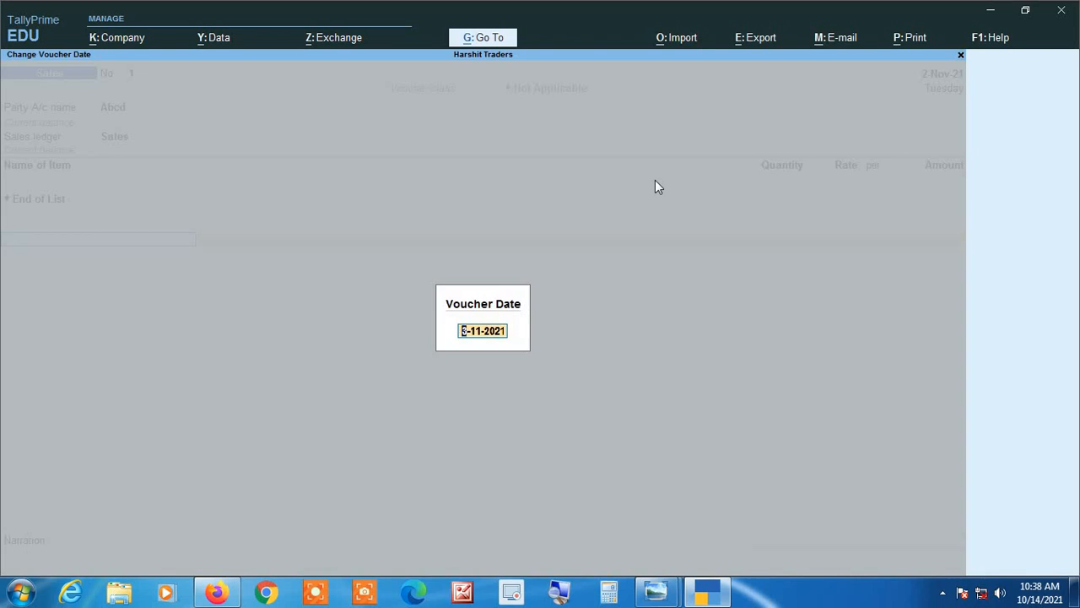
pyautogui.write('30 11')
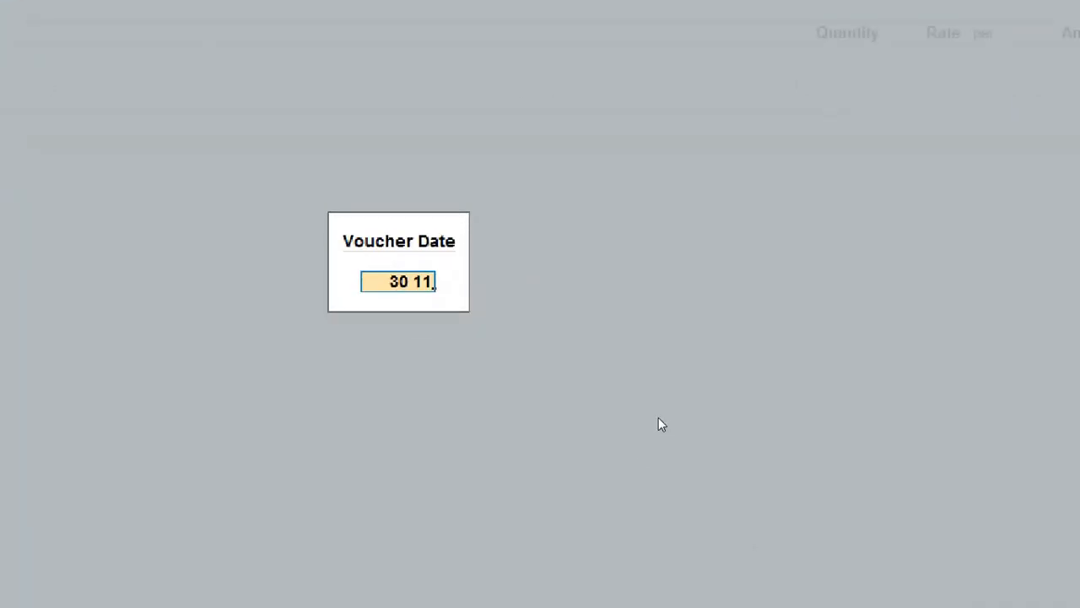
pyautogui.press('BackSpace')
pyautogui.press('BackSpace')
pyautogui.press('BackSpace')
pyautogui.press('BackSpace')
pyautogui.press('BackSpace')
pyautogui.write('31 12')
pyautogui.press('Return')
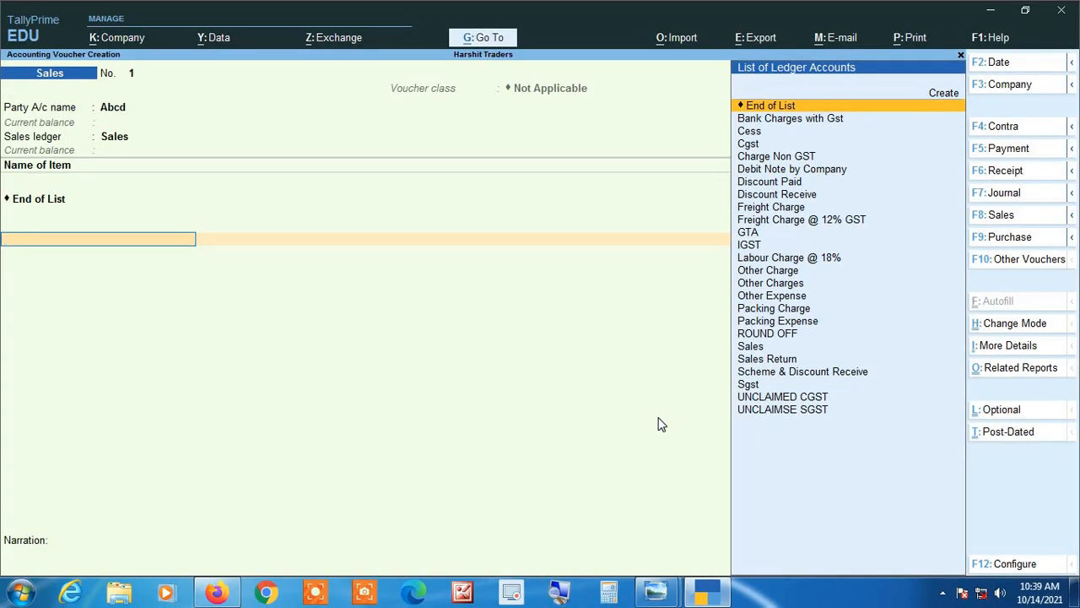
pyautogui.press('Return')
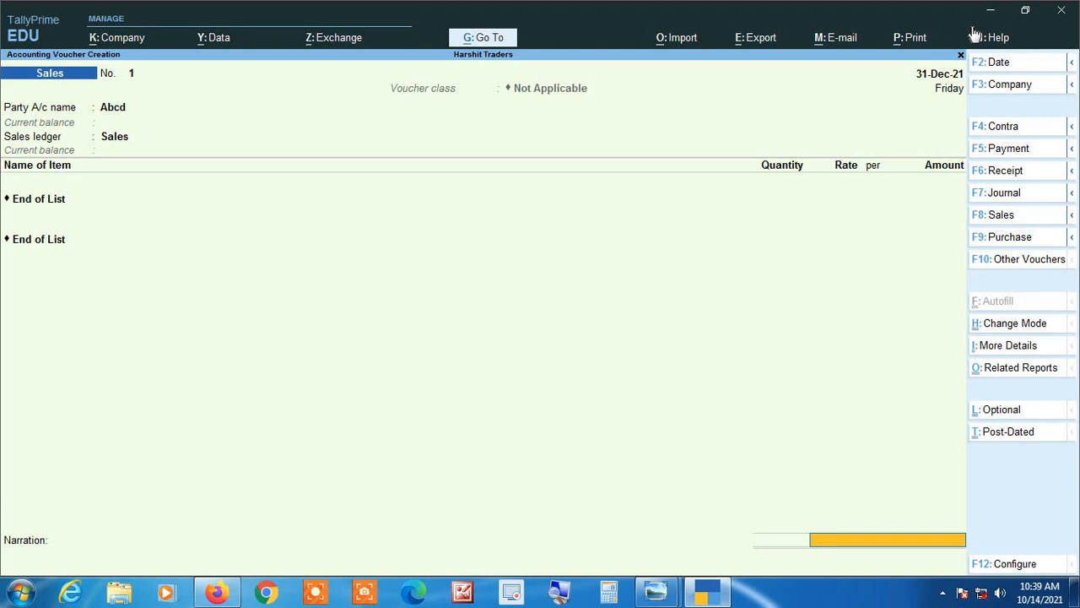
pyautogui.press('Escape')
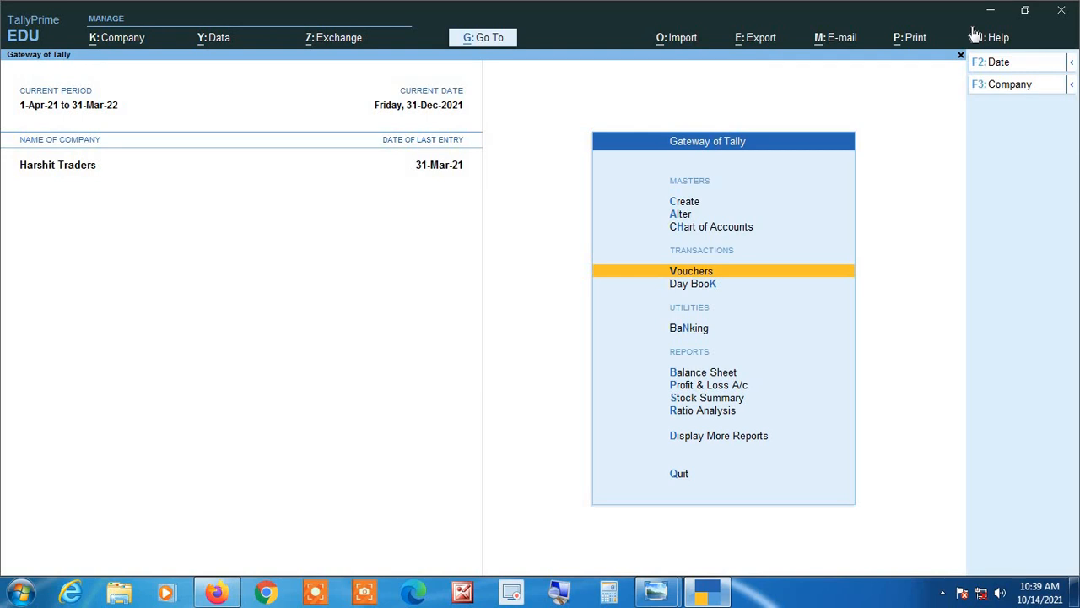
# Reopen voucher creation and switch to a Purchase voucher with the voucher class Not Applicable.
pyautogui.press('Return')
pyautogui.press('Return')
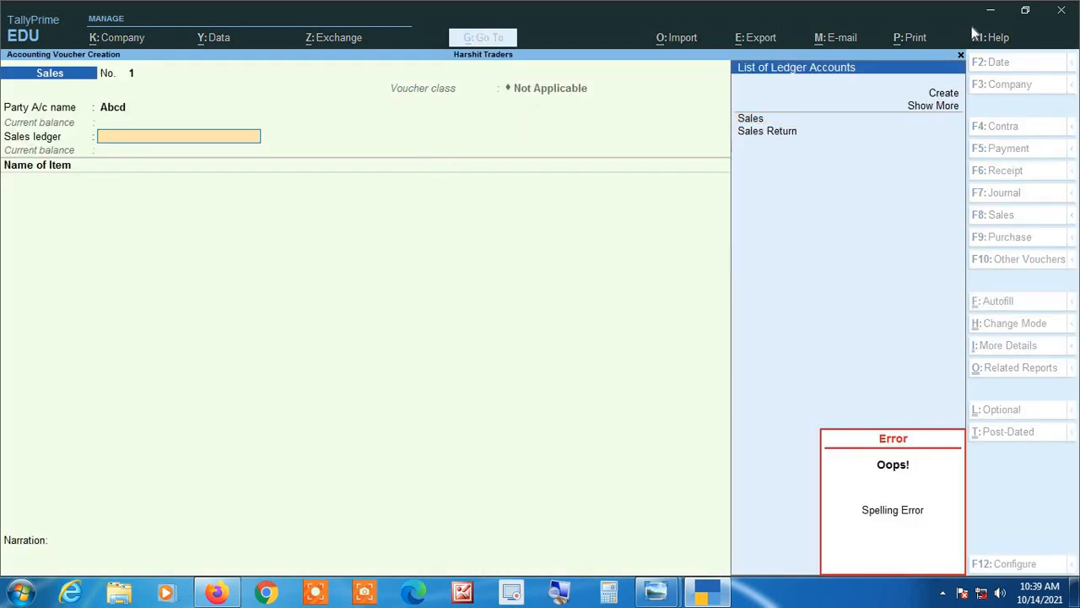
pyautogui.press('Escape')
pyautogui.press('Escape')
pyautogui.press('Return')
pyautogui.press('Return')
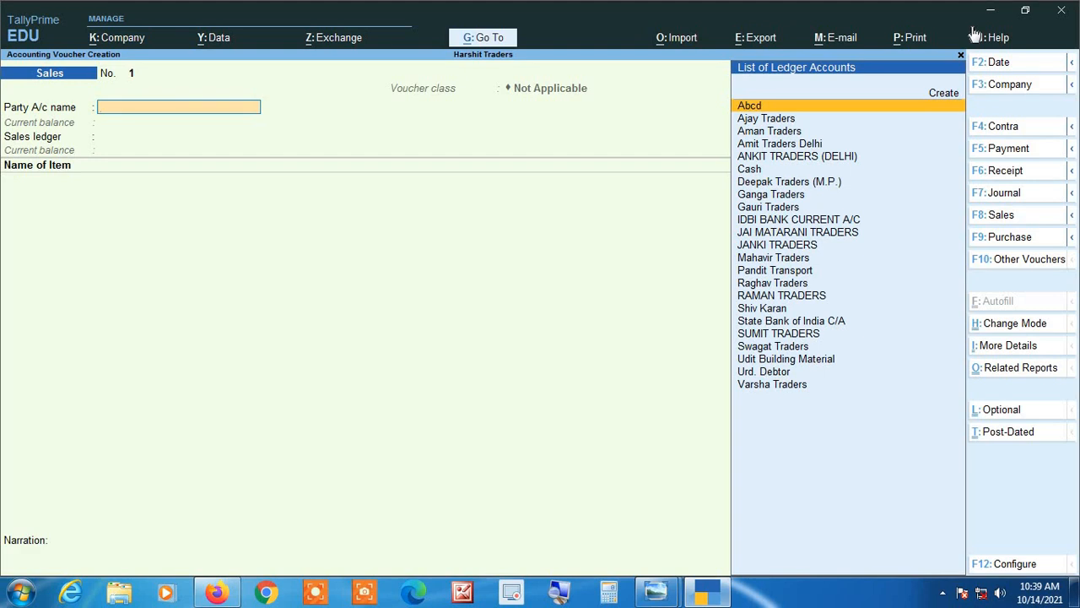
pyautogui.click(983, 237)
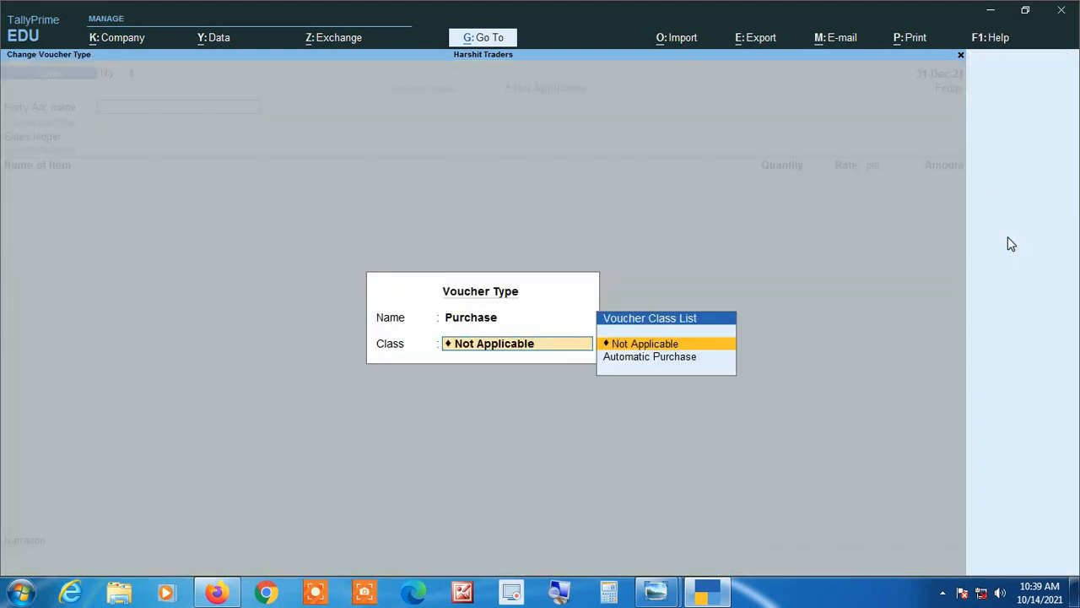
pyautogui.press('Return')
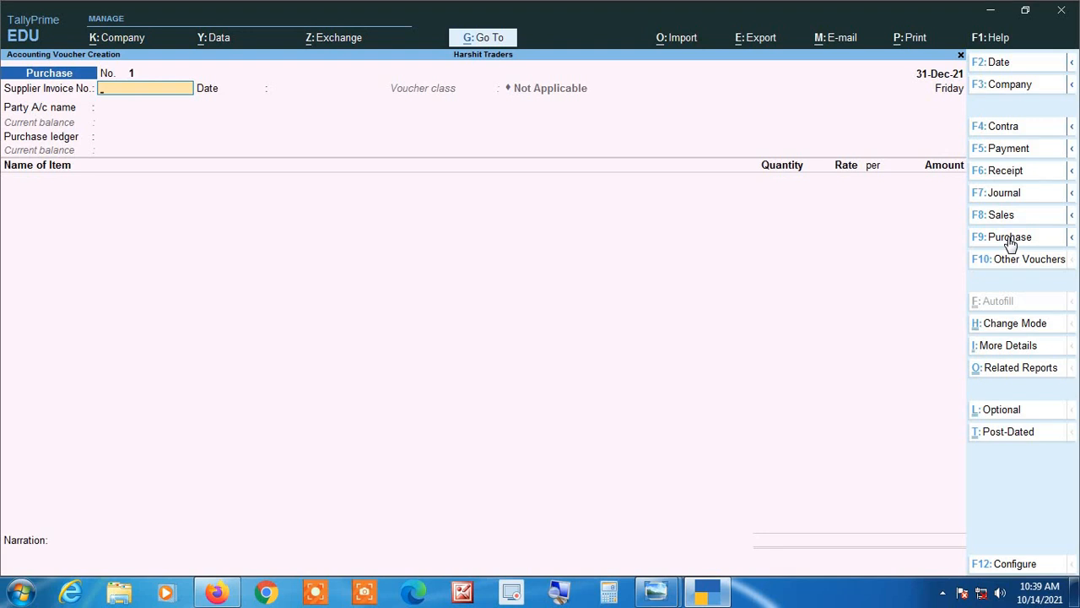
# Try to set the purchase voucher date to 4 November (4 11), and cancel the date change.
pyautogui.press('F2')
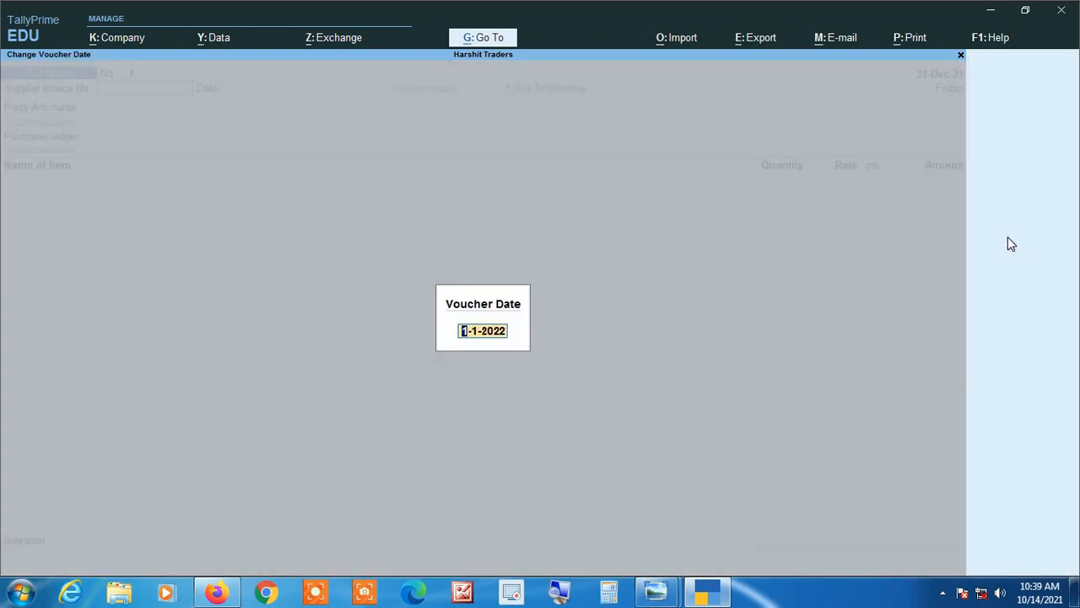
pyautogui.write('4 11')
pyautogui.press('BackSpace')
pyautogui.press('BackSpace')
pyautogui.press('BackSpace')
pyautogui.press('BackSpace')
pyautogui.press('Escape')
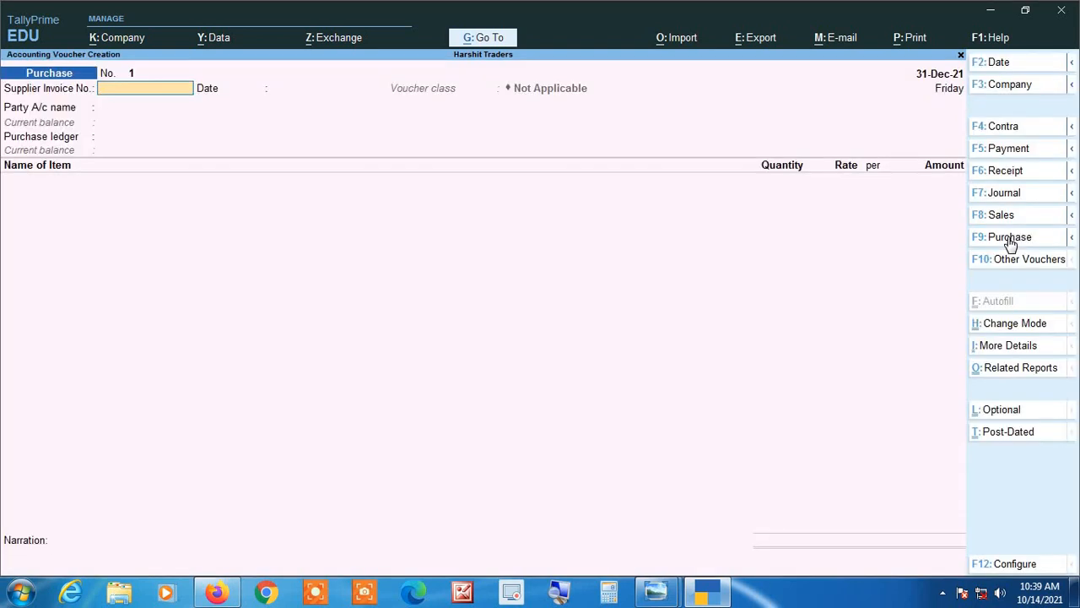
pyautogui.press('F2')
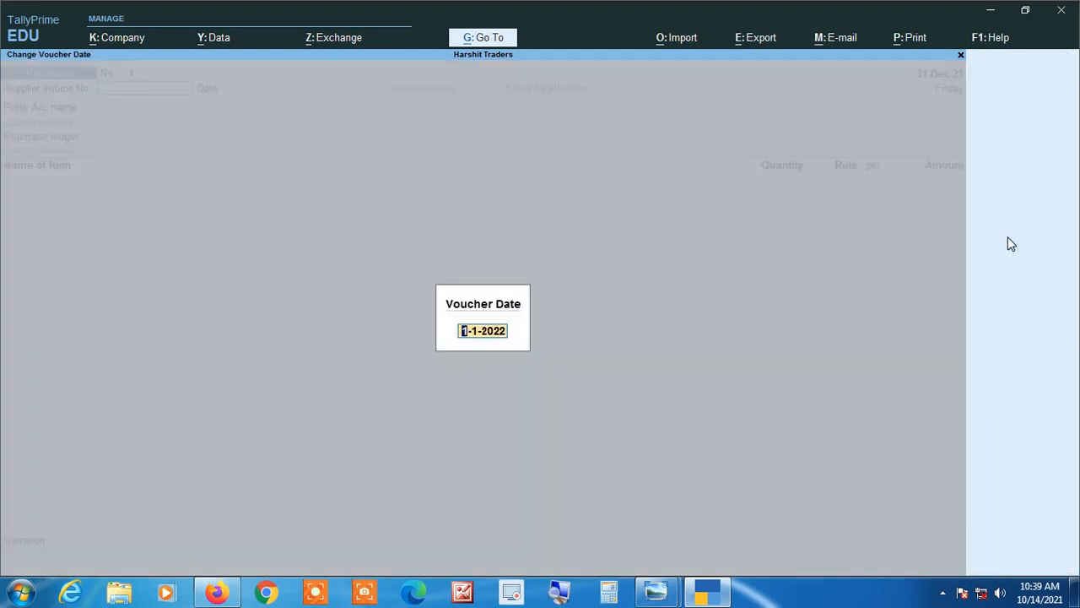
pyautogui.write('4 11')
pyautogui.press('Escape')
pyautogui.press('Escape')
# Set the purchase voucher date to 1 November 2021.
pyautogui.press('F2')
pyautogui.write('1 11')
pyautogui.press('Return')
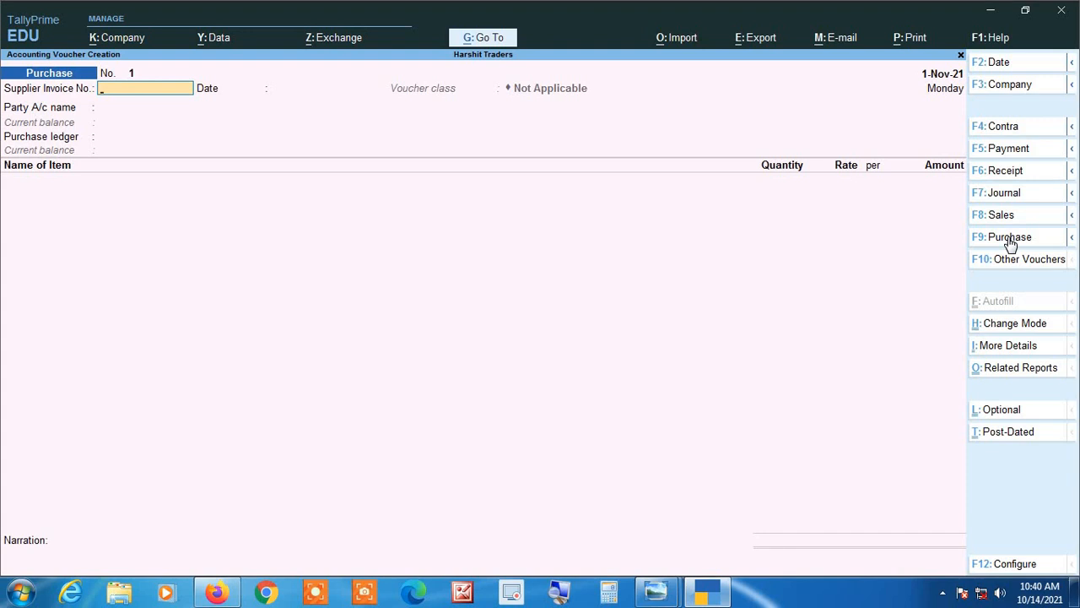
# Enter supplier invoice number 125 with 4 11 as the invoice date, and leave the purchase voucher without saving it.
pyautogui.write('125')
pyautogui.press('Return')
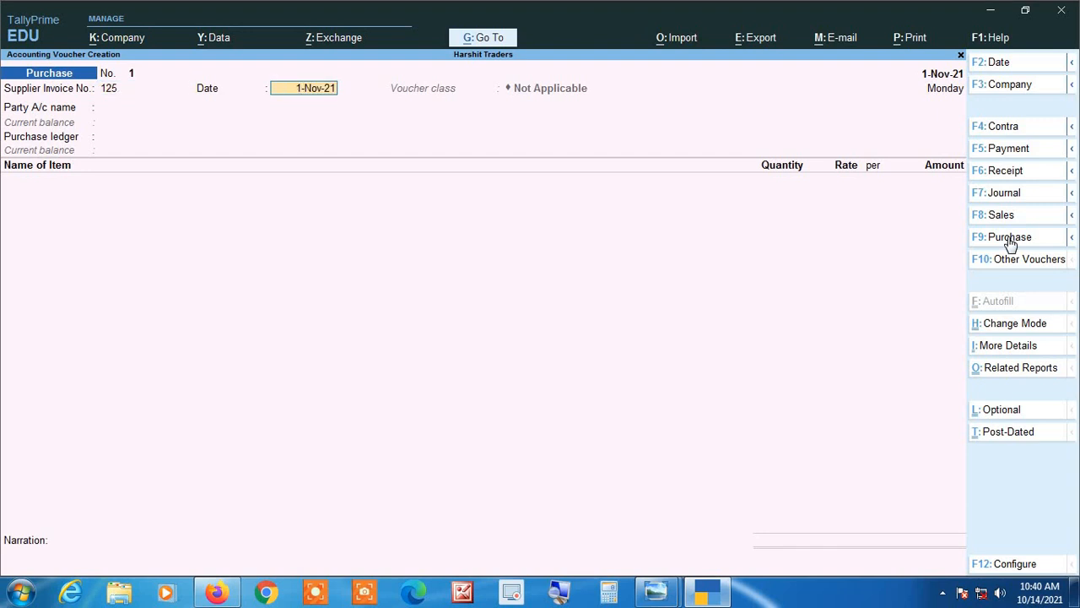
pyautogui.write('4 11')
pyautogui.press('Escape')
pyautogui.press('Escape')
pyautogui.press('Return')
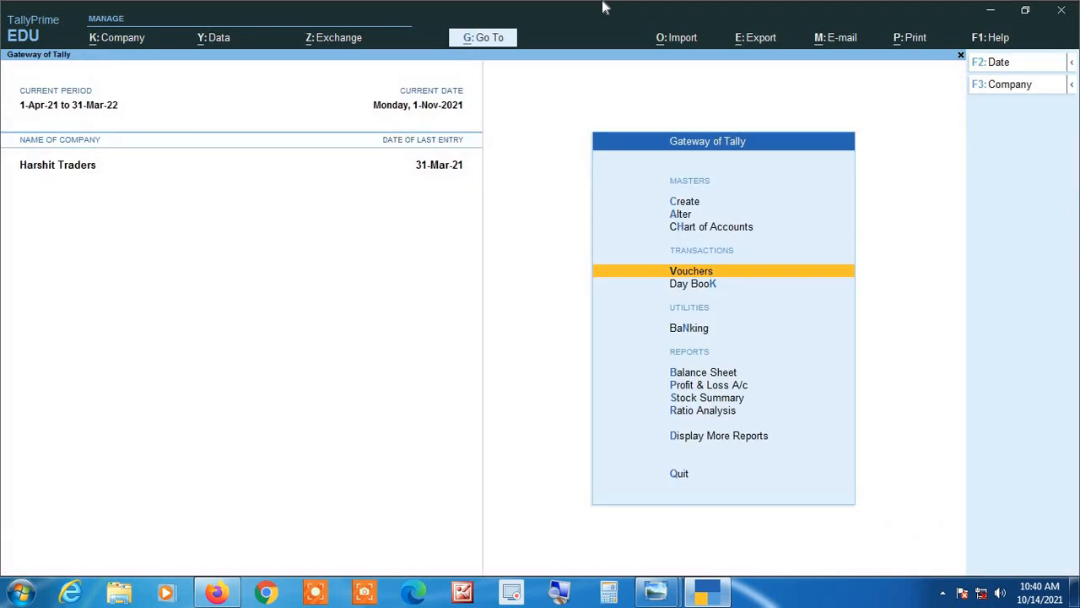
# Open the Purchase voucher type for alteration from the accounting masters.
pyautogui.press('Up')
pyautogui.press('Up')
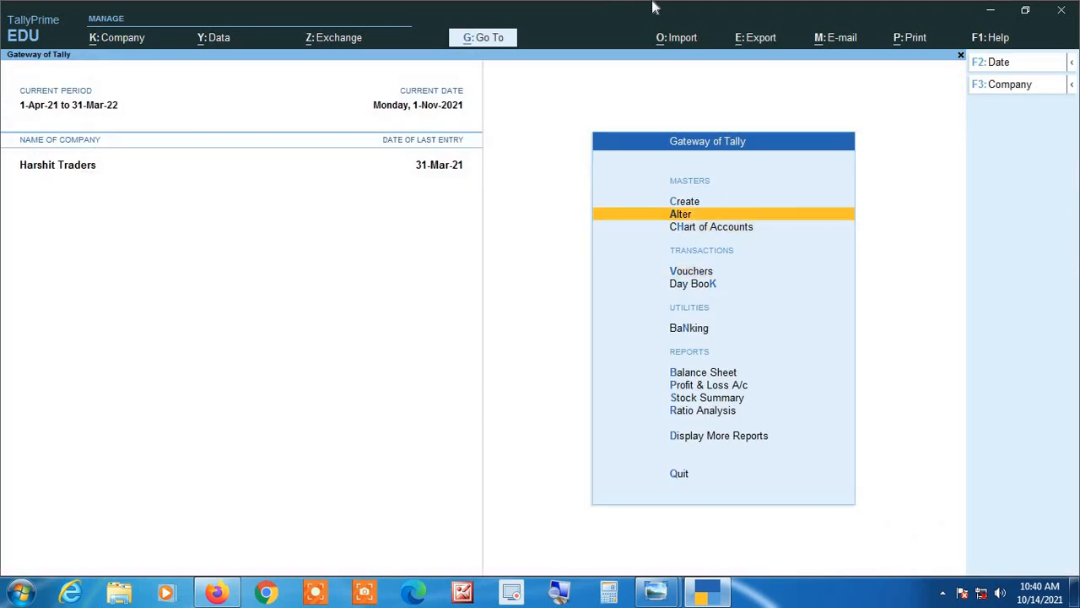
pyautogui.press('Return')
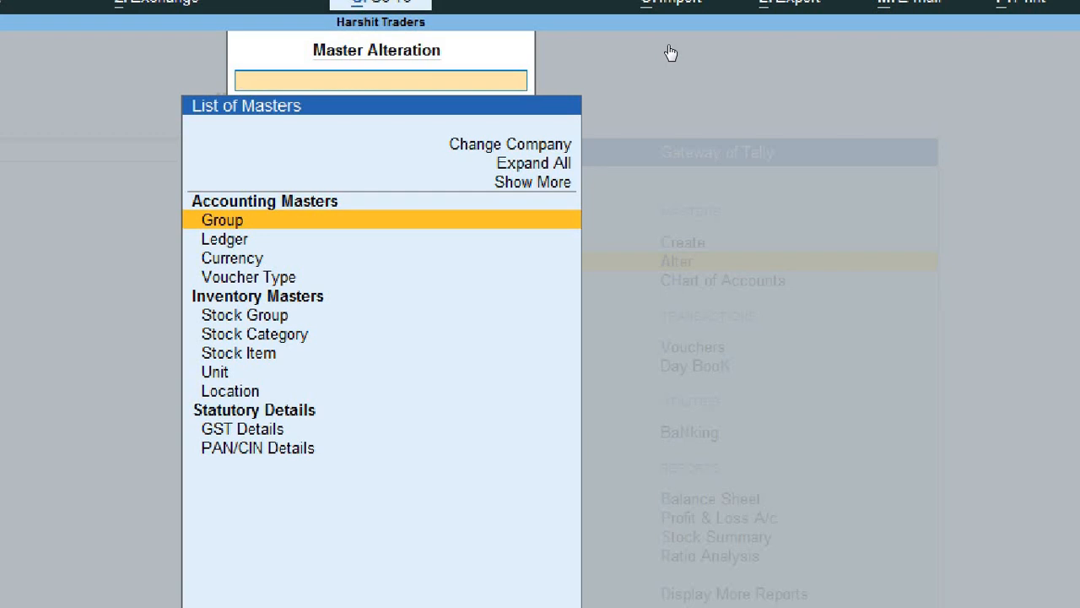
pyautogui.press('Down')
pyautogui.press('Down')
pyautogui.press('Down')
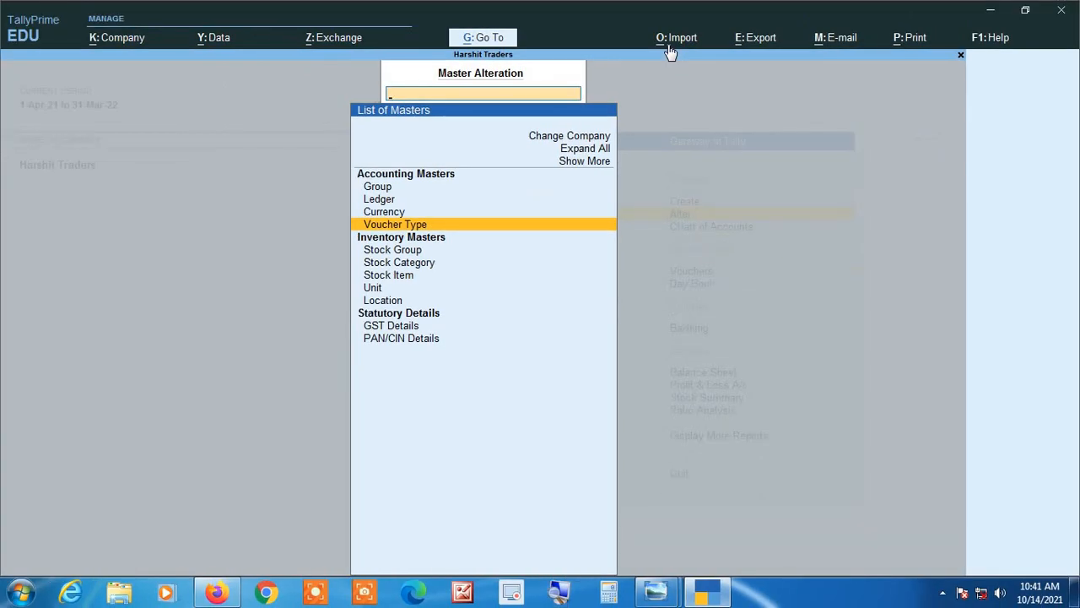
pyautogui.press('Return')
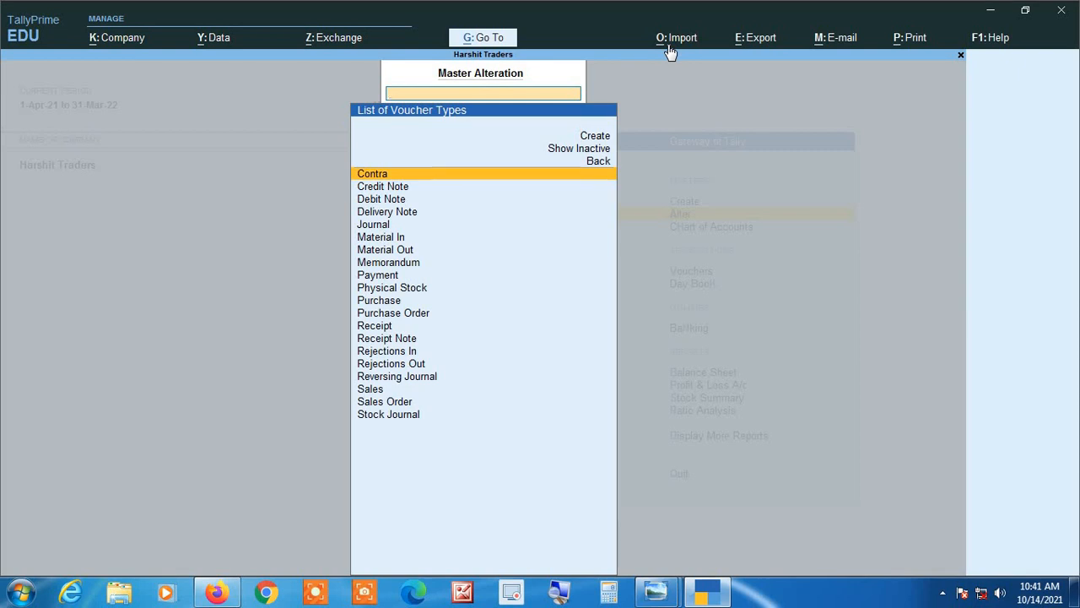
pyautogui.write('Pu')
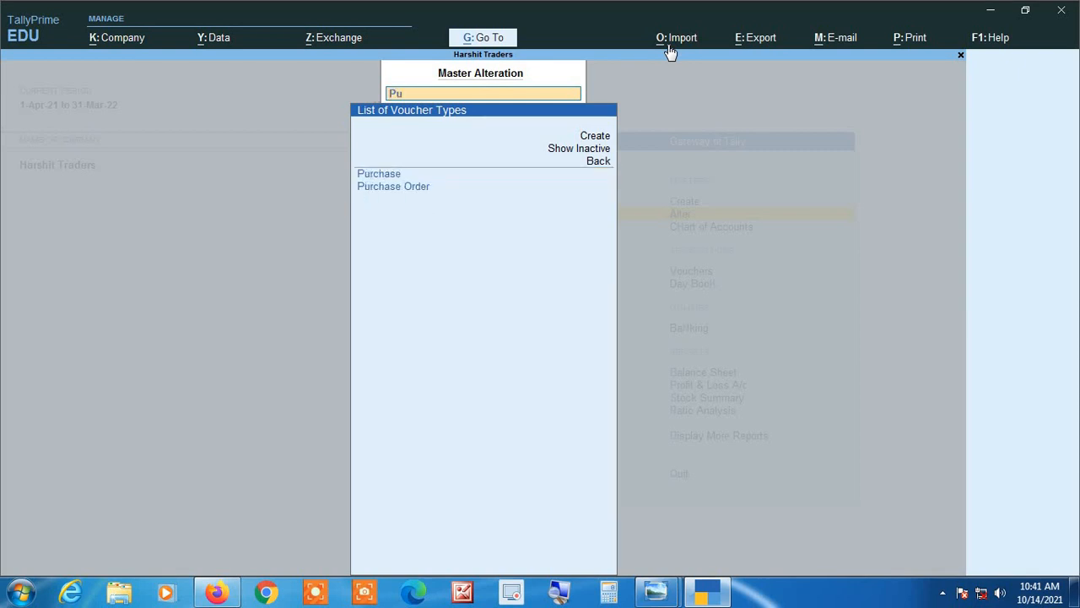
pyautogui.write('rchase')
pyautogui.press('Return')
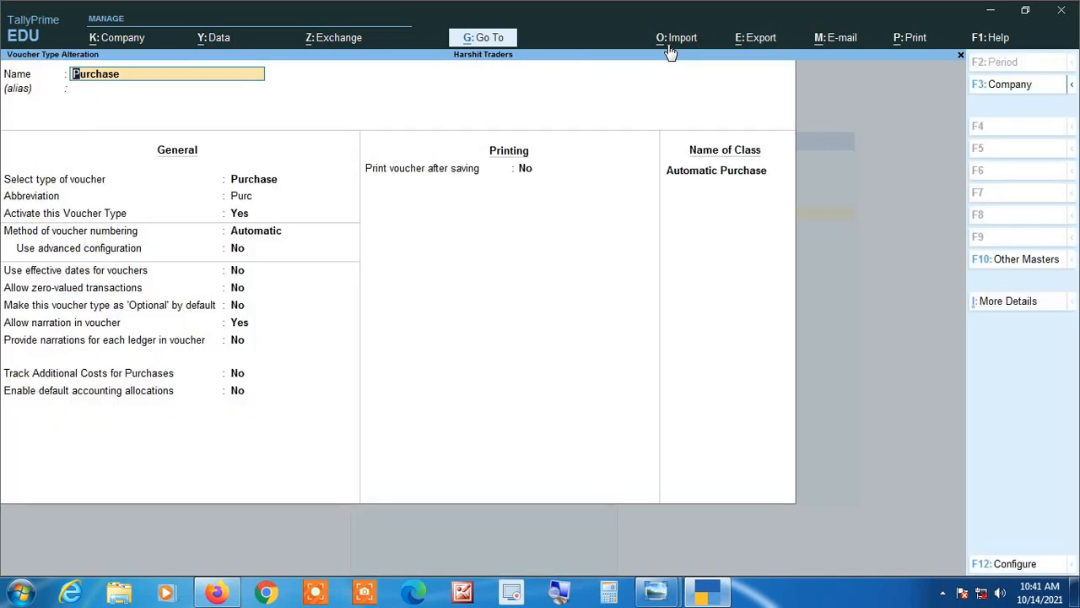
# Set the Purchase voucher type's method of voucher numbering to Manual and save the voucher type.
pyautogui.press('Return')
pyautogui.press('Return')
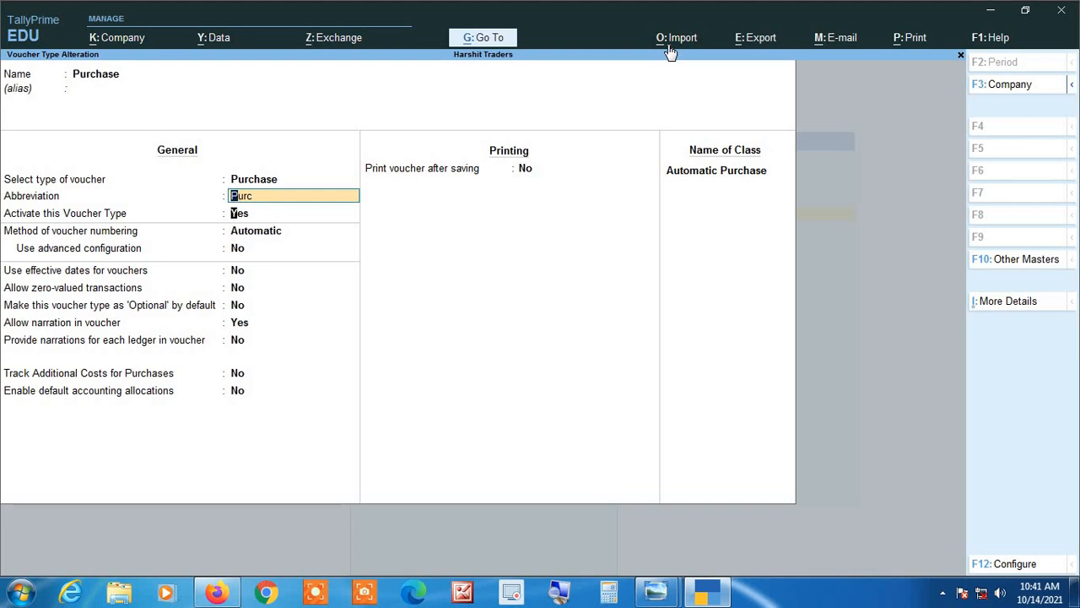
pyautogui.press('Return')
pyautogui.press('Return')
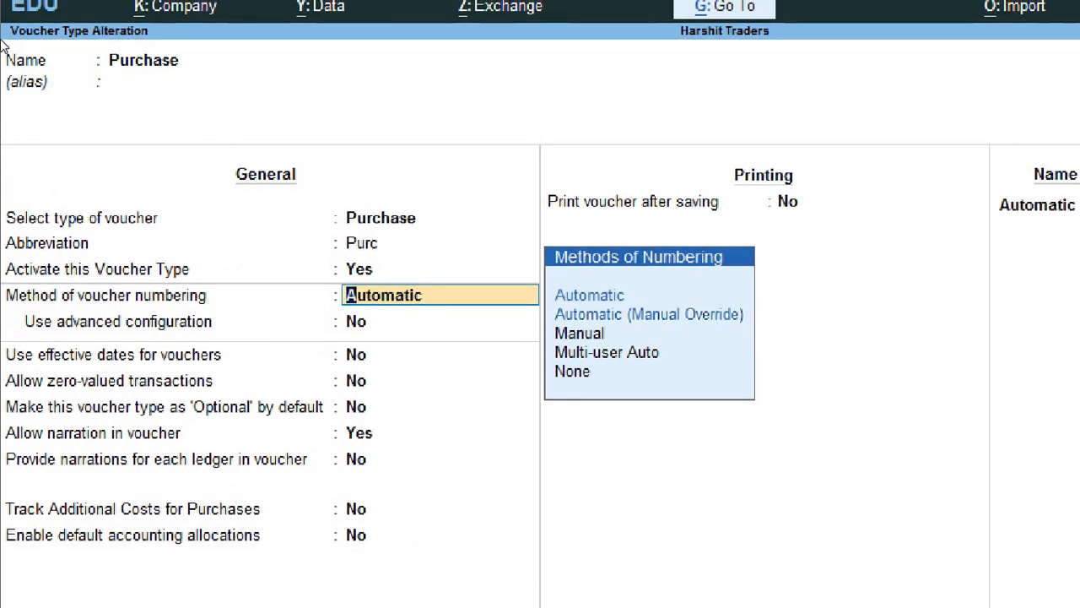
pyautogui.press('Down')
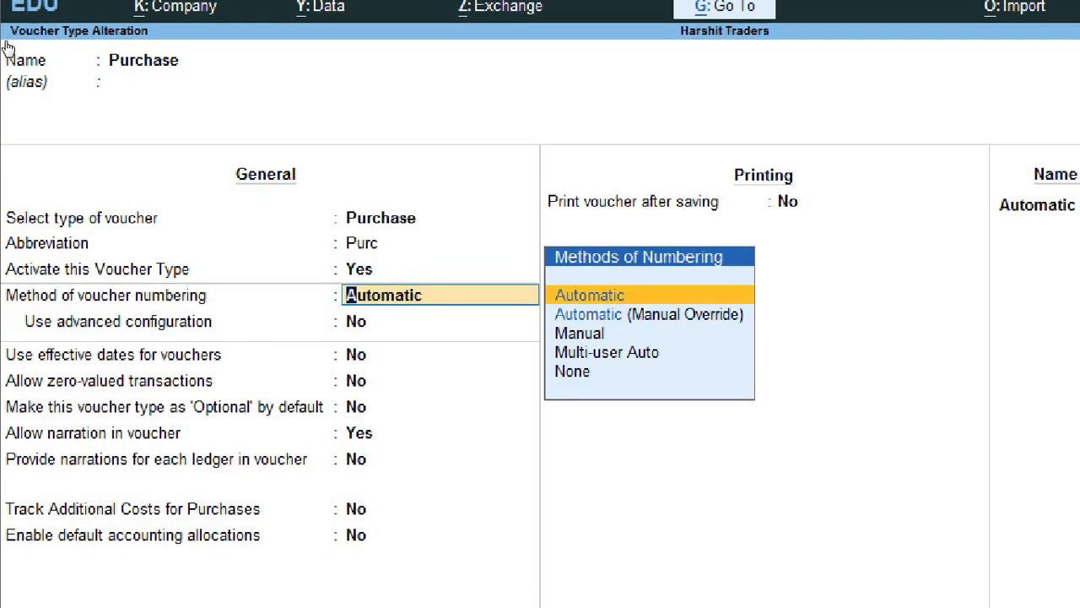
pyautogui.press('Down')
pyautogui.press('Down')
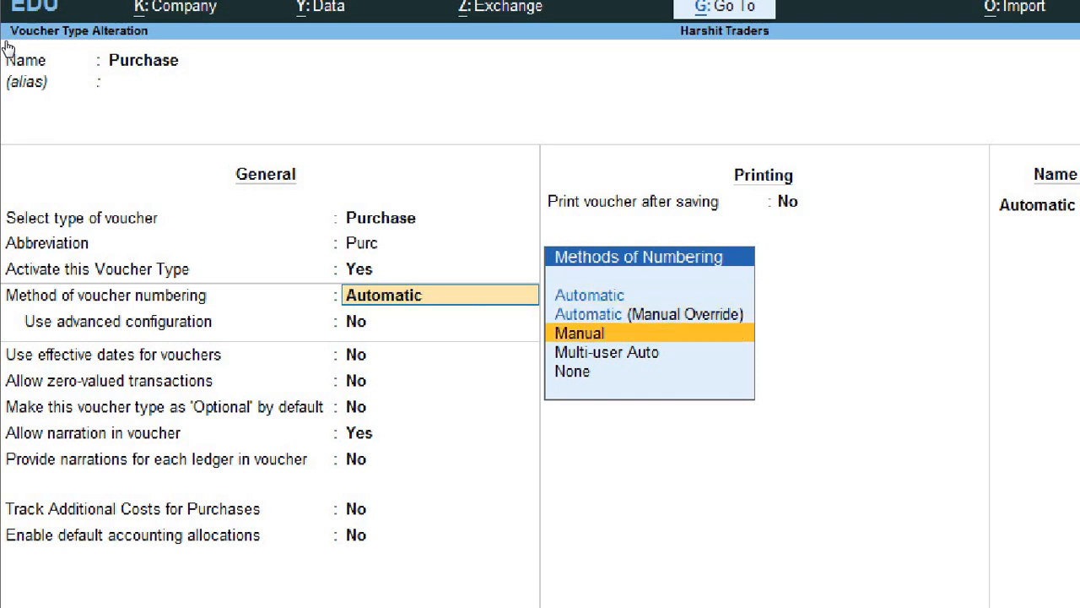
pyautogui.press('Return')
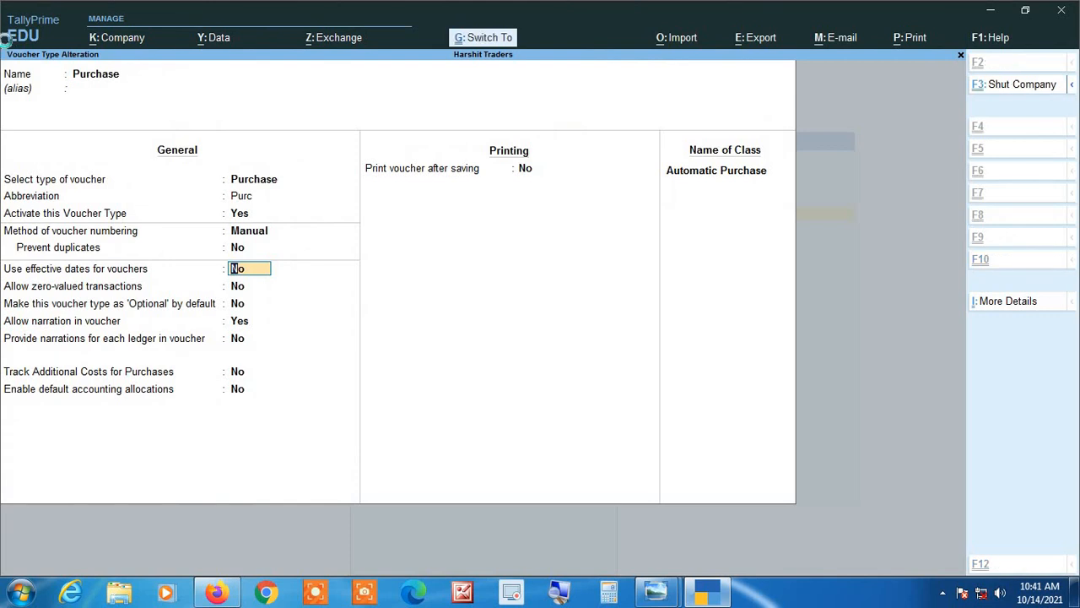
pyautogui.hotkey('ctrl', 'a')
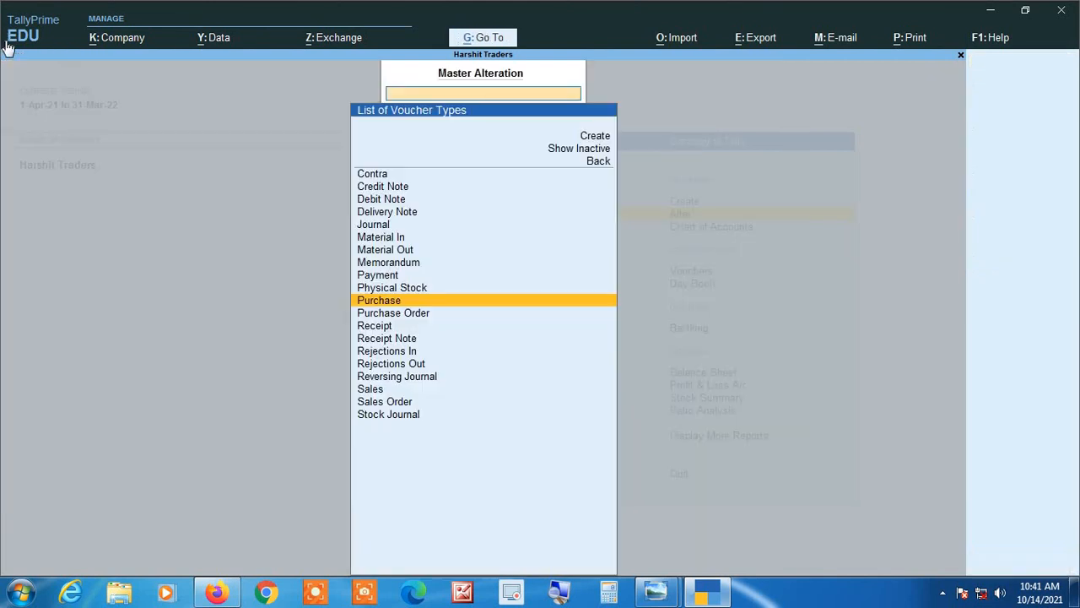
# Open the Sales voucher type, change its method of voucher numbering to Manual, and save it.
pyautogui.write('Sales')
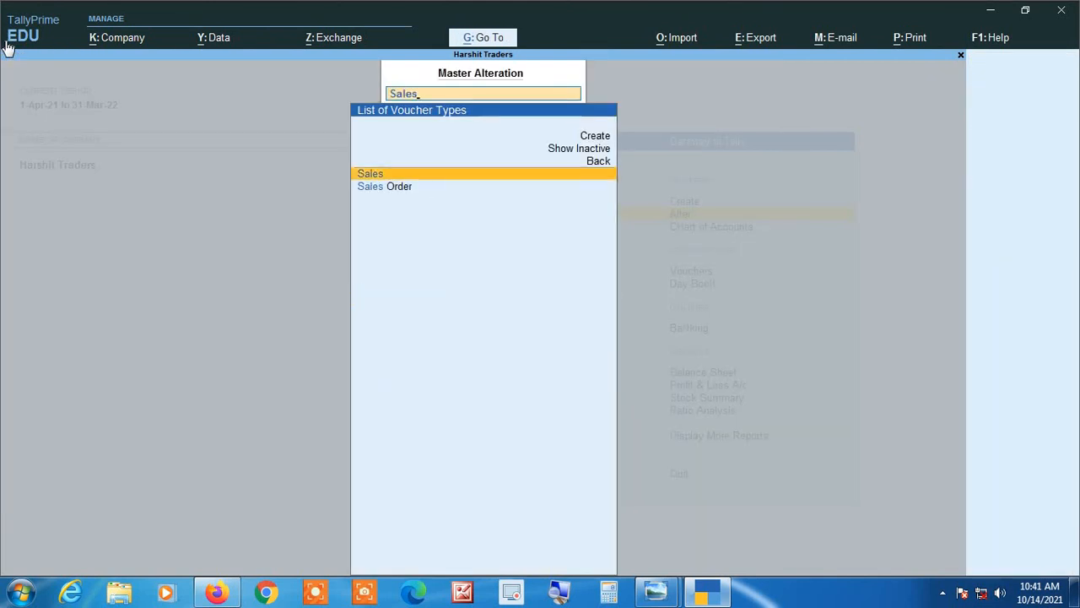
pyautogui.press('Return')
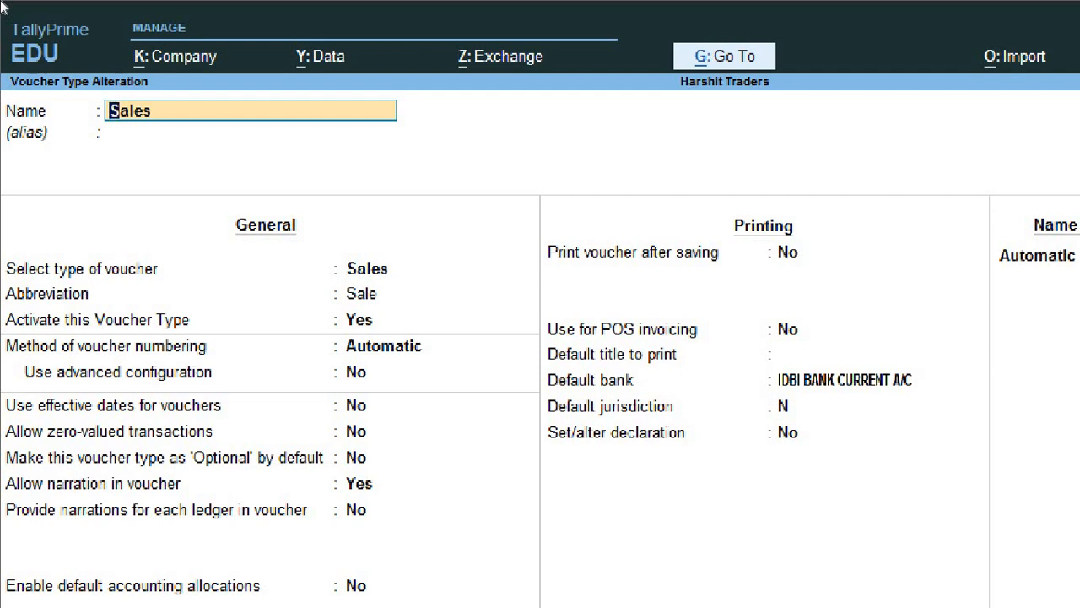
pyautogui.press('Return')
pyautogui.press('Return')
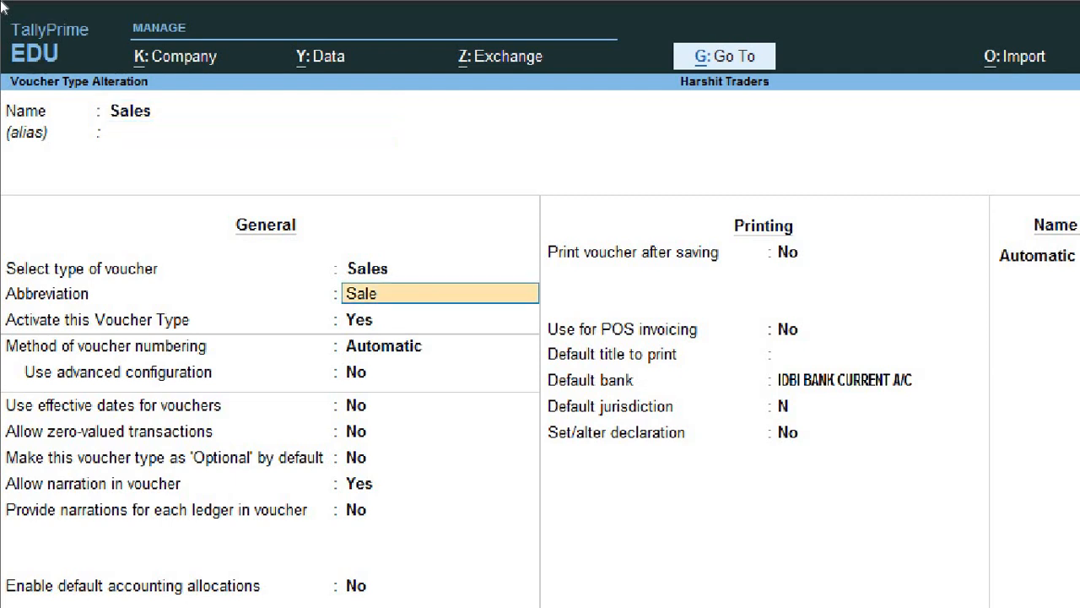
pyautogui.press('Return')
pyautogui.press('Return')
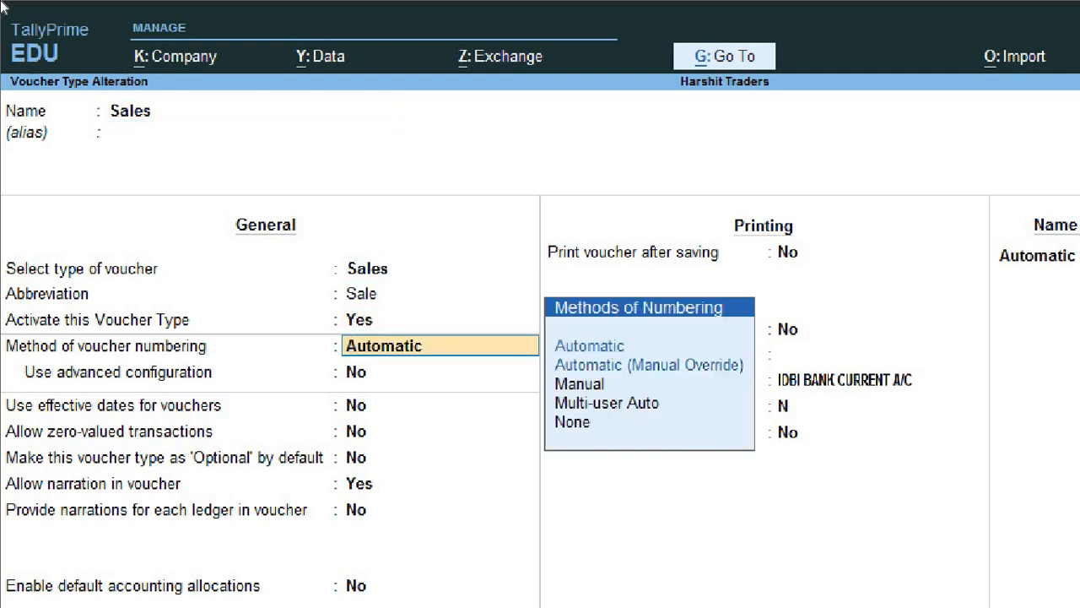
pyautogui.press('Down')
pyautogui.press('Down')
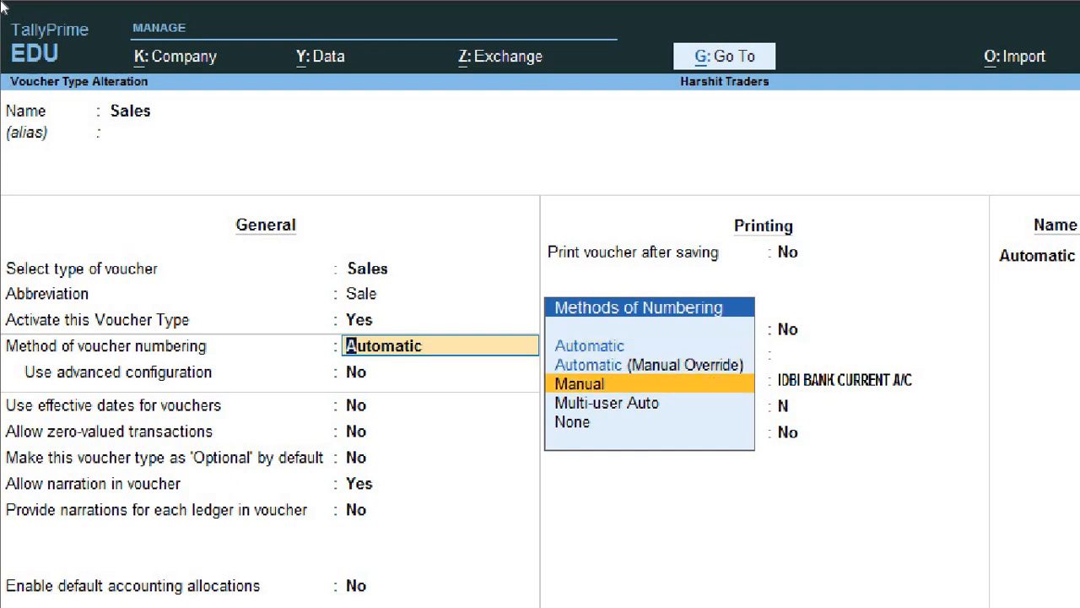
pyautogui.press('Return')
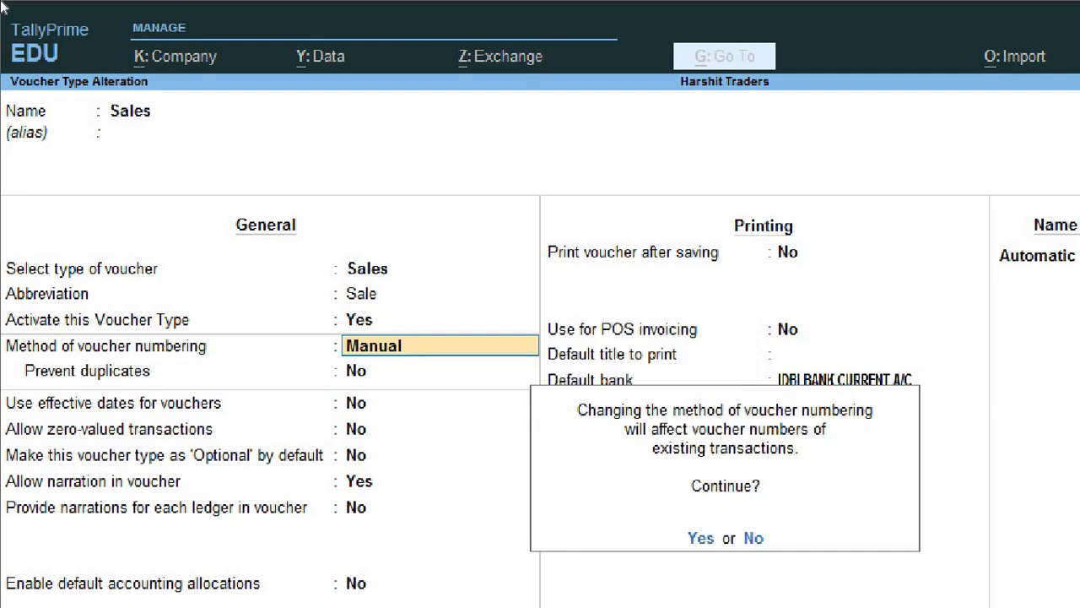
pyautogui.press('Return')
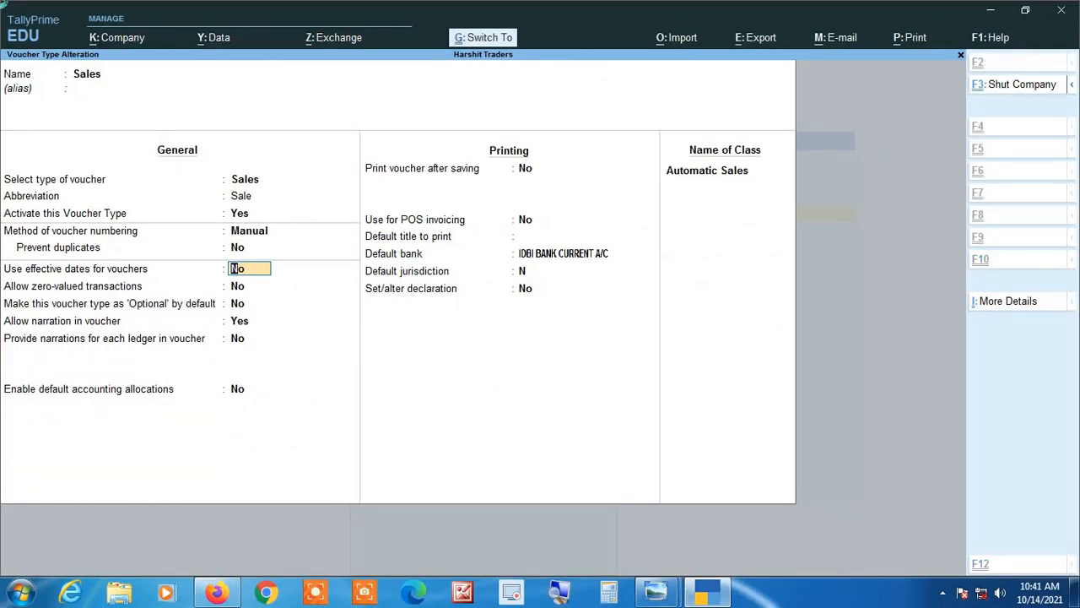
pyautogui.hotkey('ctrl', 'a')
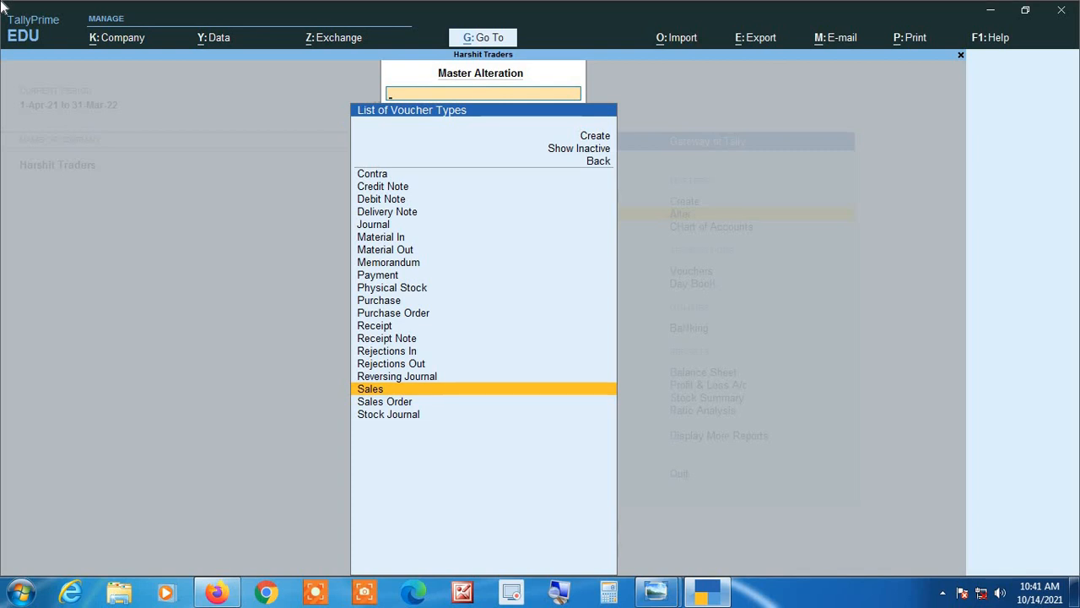
pyautogui.press('Up')
pyautogui.press('Up')
pyautogui.press('Up')
pyautogui.press('Up')
pyautogui.press('Up')
pyautogui.press('Up')
pyautogui.press('Up')
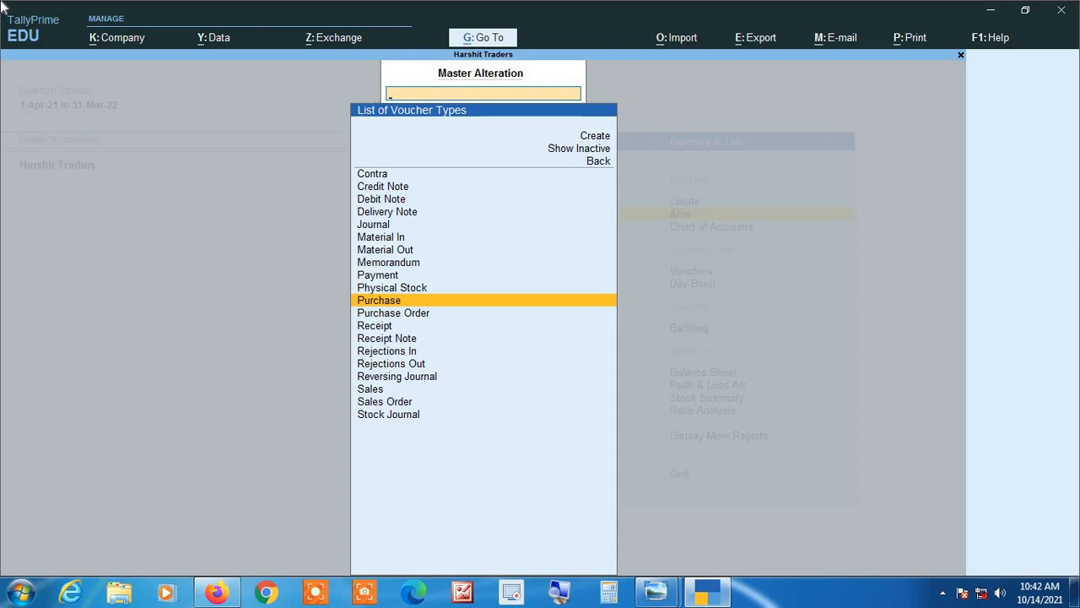
# Leave master alteration and open voucher creation for a new Purchase voucher.
pyautogui.press('Escape')
pyautogui.press('Escape')
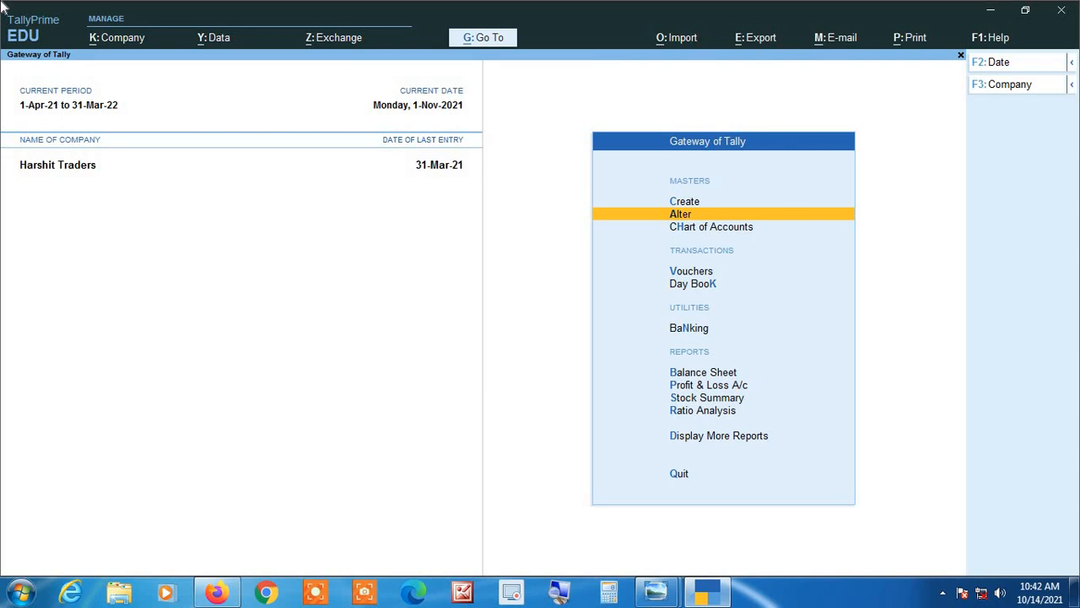
pyautogui.press('v')
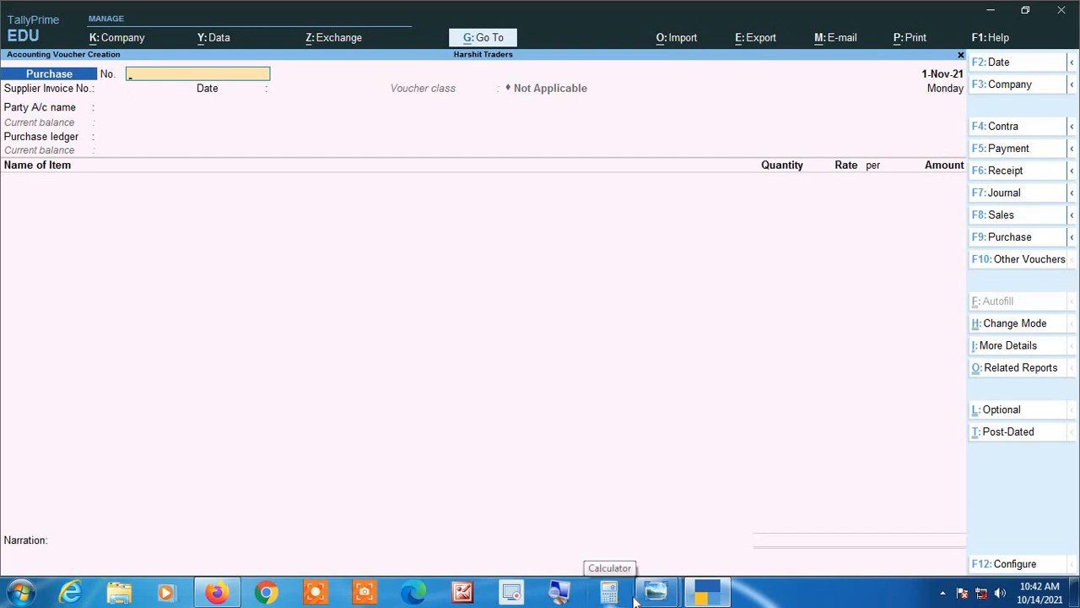
pyautogui.click(558, 595)
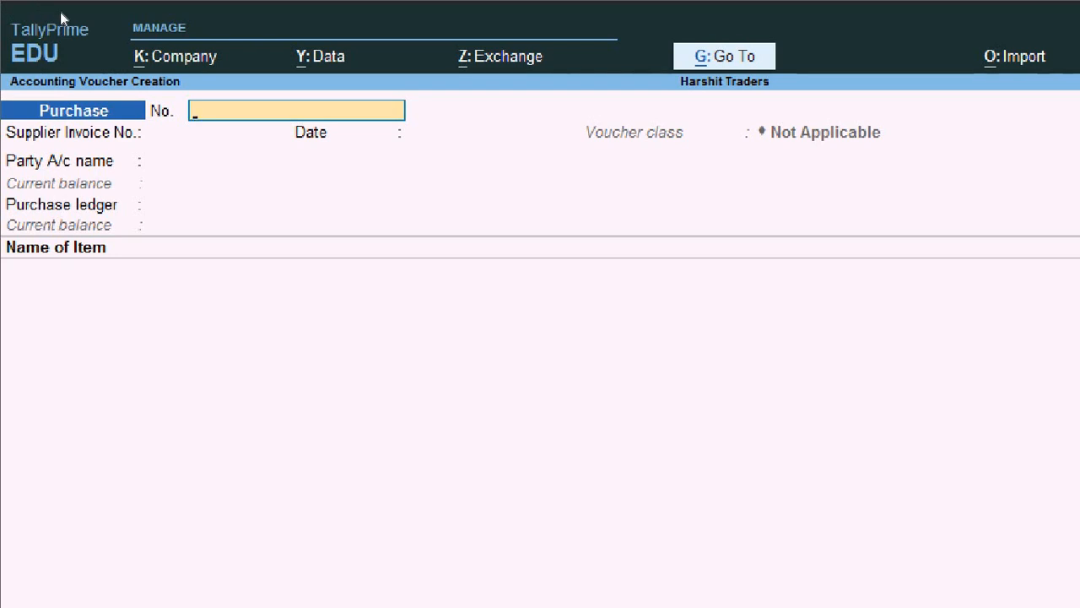
# Enter GST/21-22/0015 /04-11-2021 as the purchase voucher number, combining the invoice number with its actual date.
pyautogui.write('GST/21-22/0015')
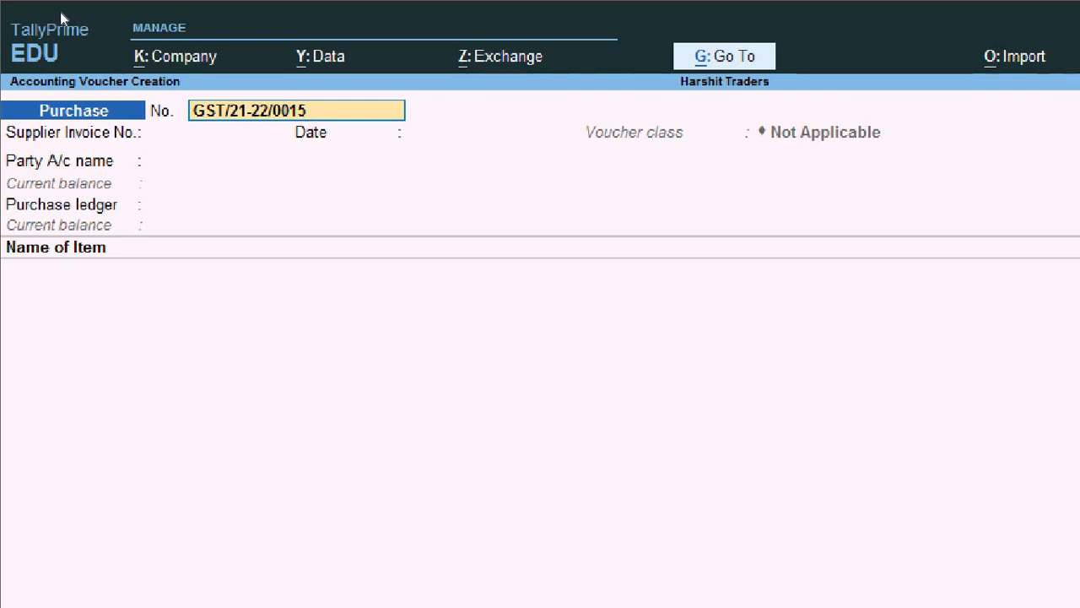
pyautogui.write('/04-')
pyautogui.write('11-2021')
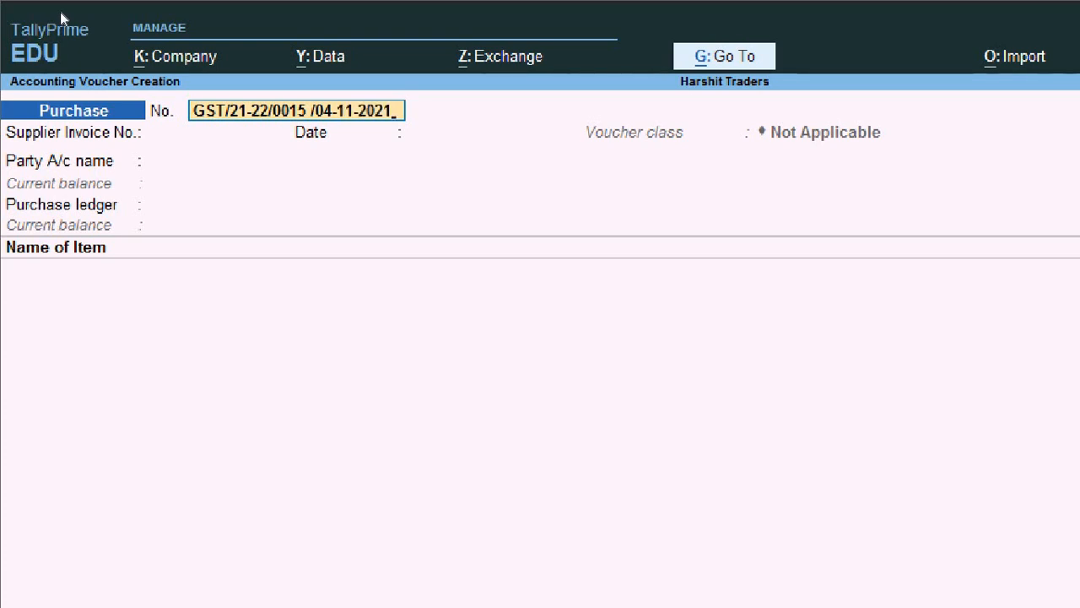
pyautogui.hotkey('ctrl', 'g')
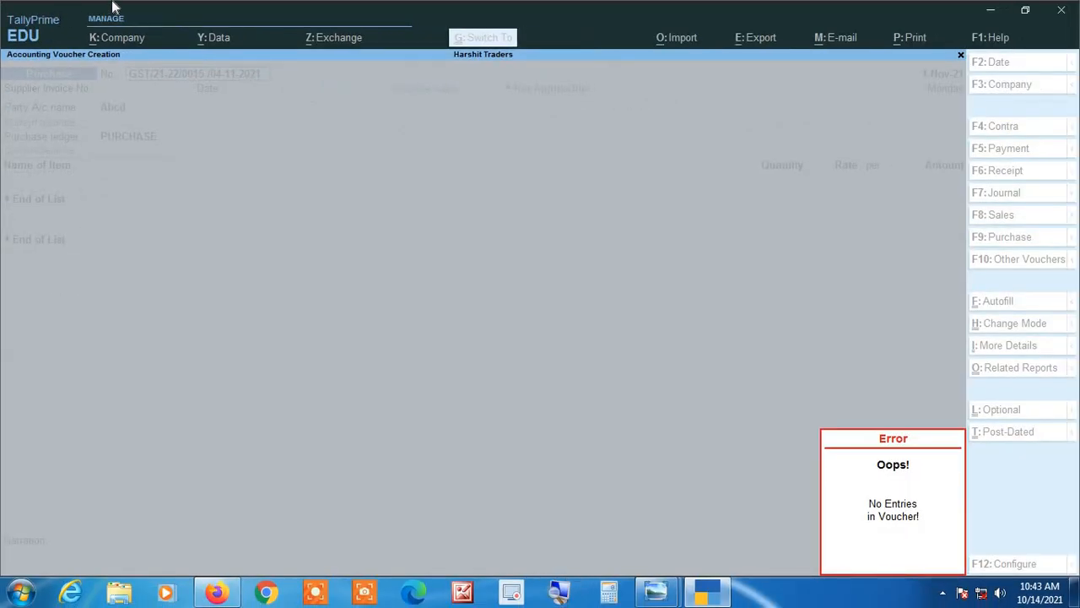
pyautogui.press('Escape')
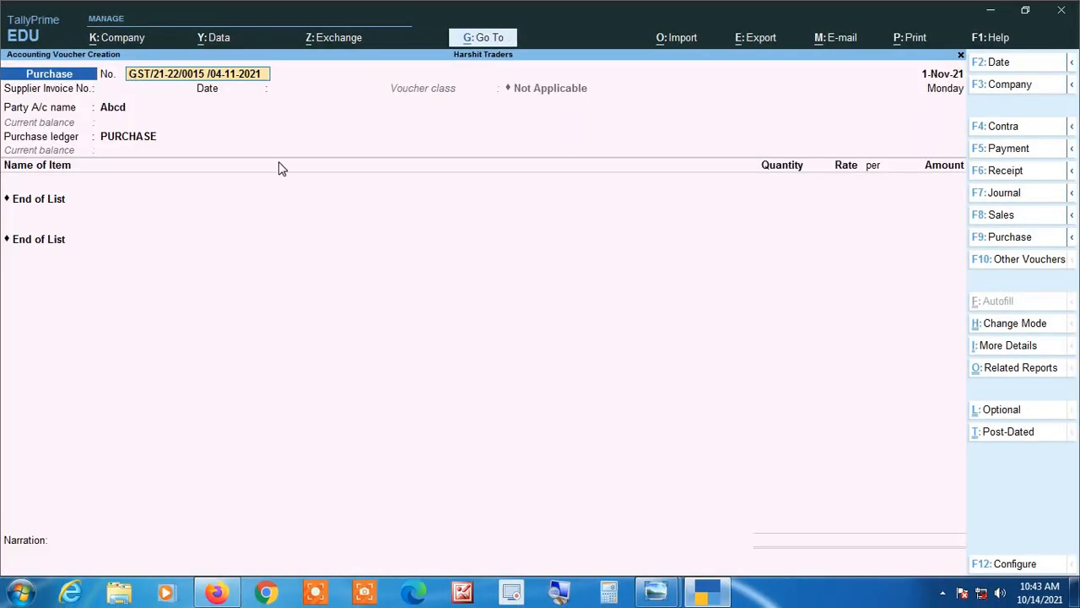
pyautogui.press('Return')
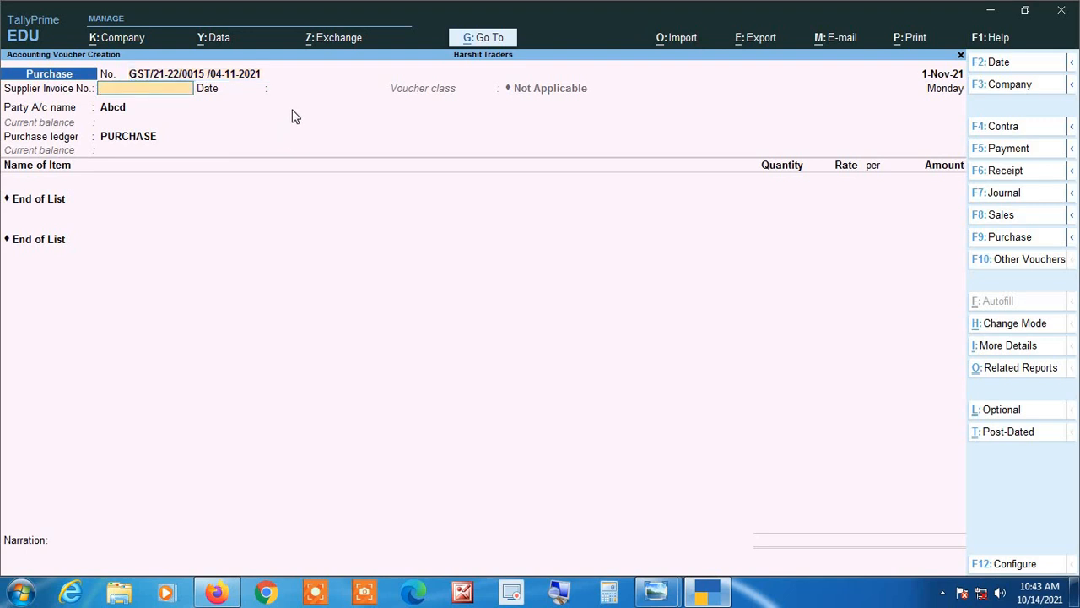
# Enter supplier invoice number GST/21-22/0015 and accept 1-Nov-21 as the invoice date.
pyautogui.write('GST/21-22/0015')
pyautogui.press('Return')
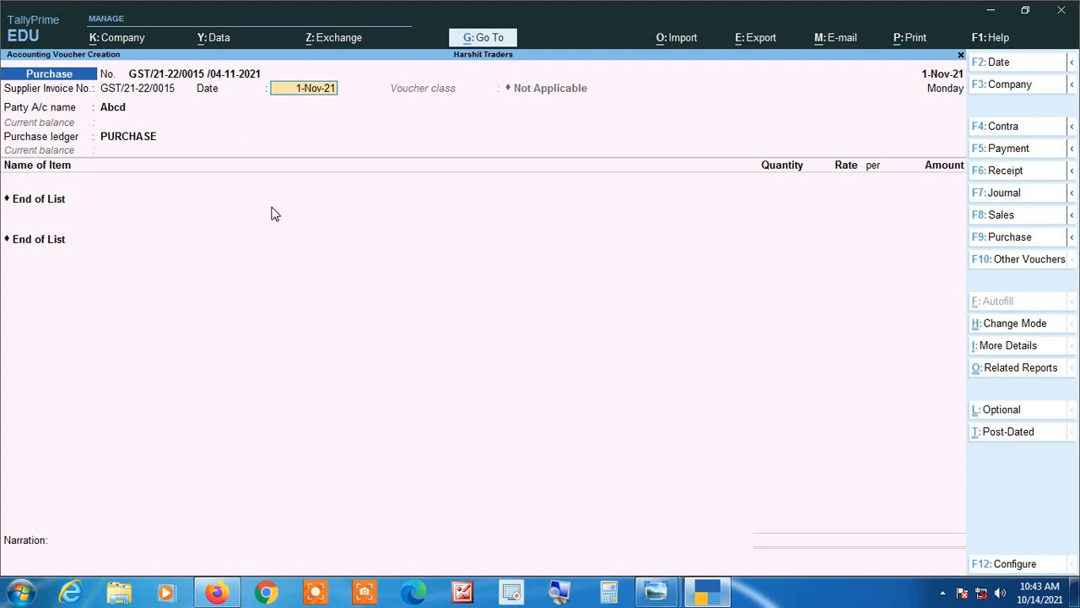
pyautogui.click(554, 595)
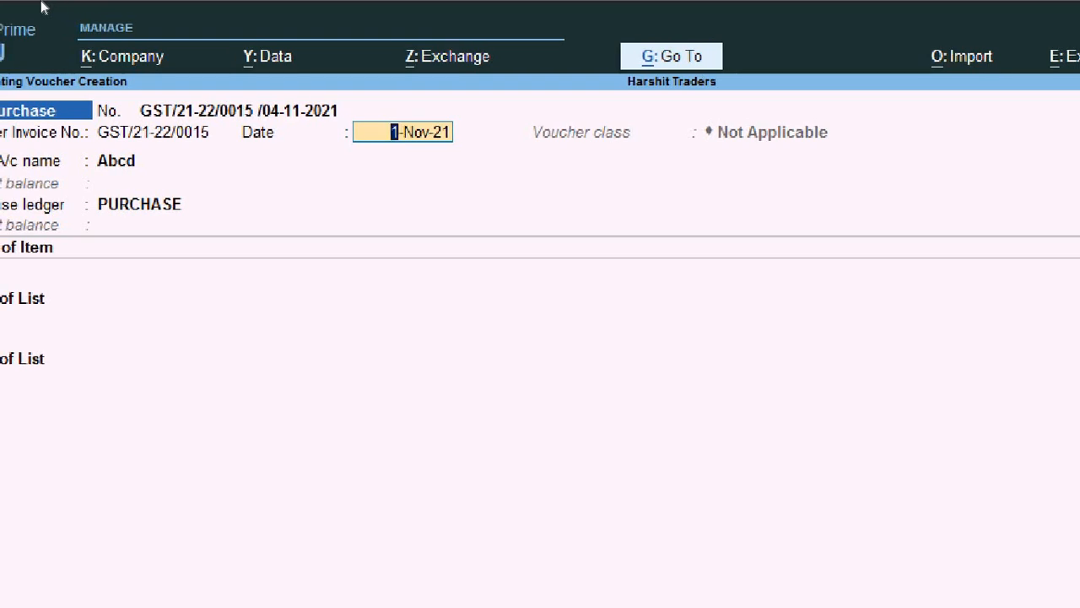
pyautogui.press('Return')
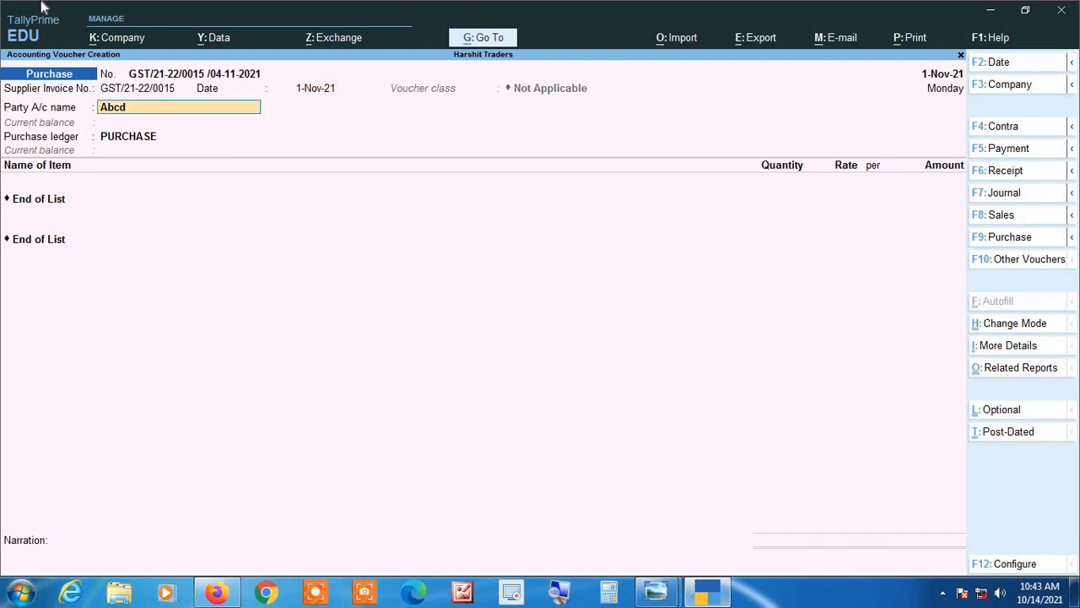
# Choose Ganga Traders as the party account and PURCHASE as the purchase ledger.
pyautogui.write('Gan')
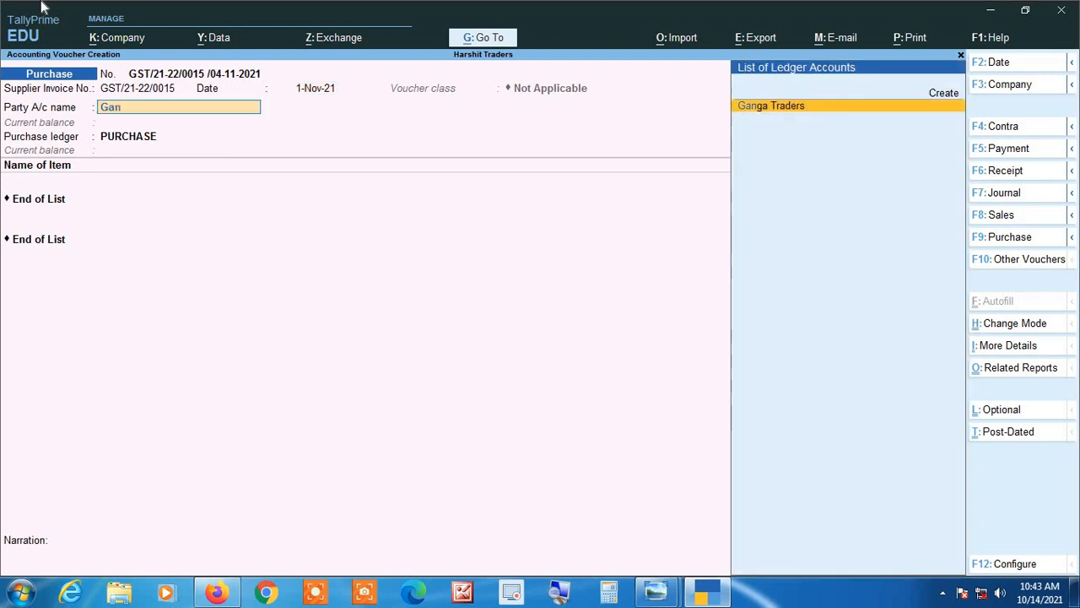
pyautogui.press('Return')
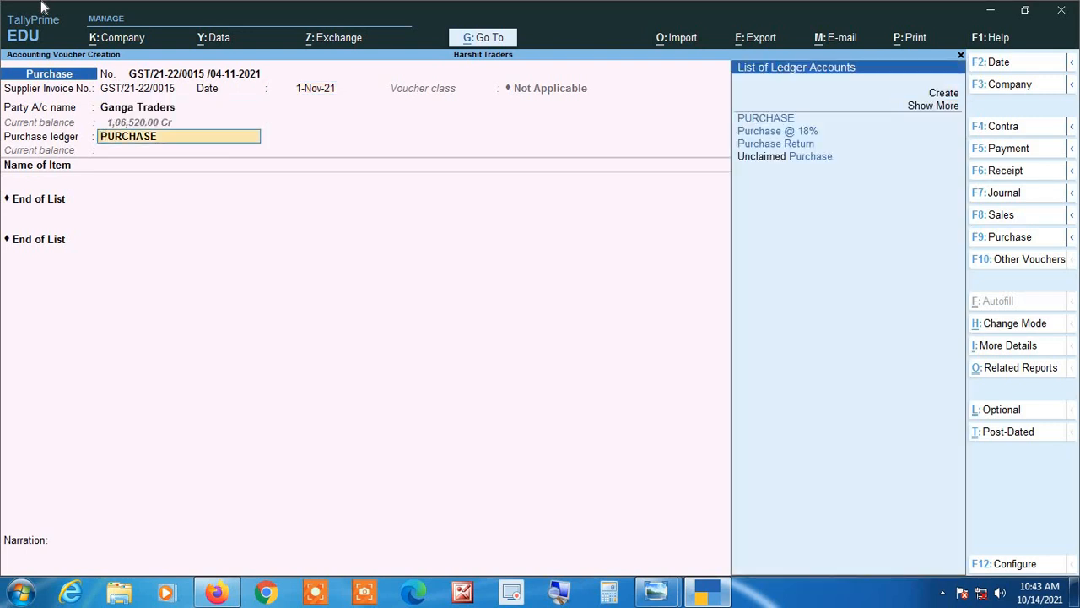
pyautogui.press('Return')
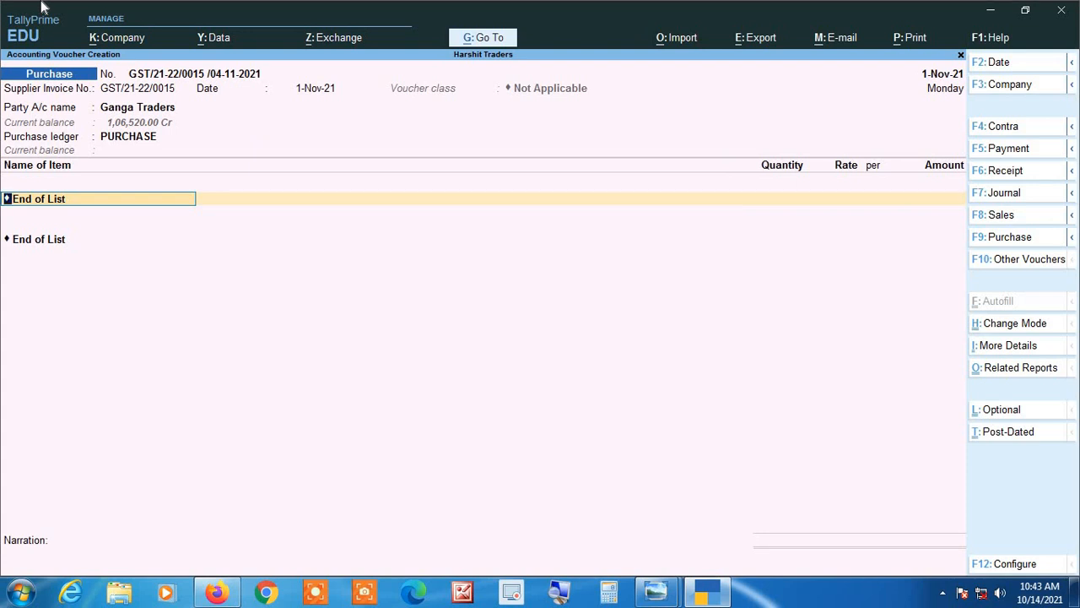
# Add the stock item Almonds @ 12% with a quantity of 100 kgs at the rate of 200.00.
pyautogui.write('Al')
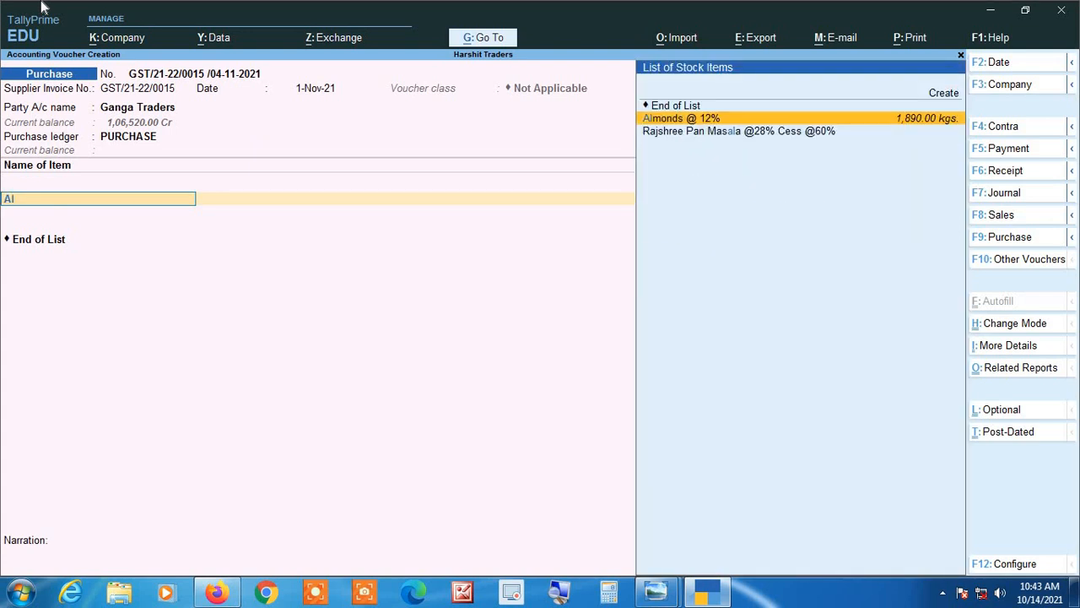
pyautogui.press('Return')
pyautogui.write('100')
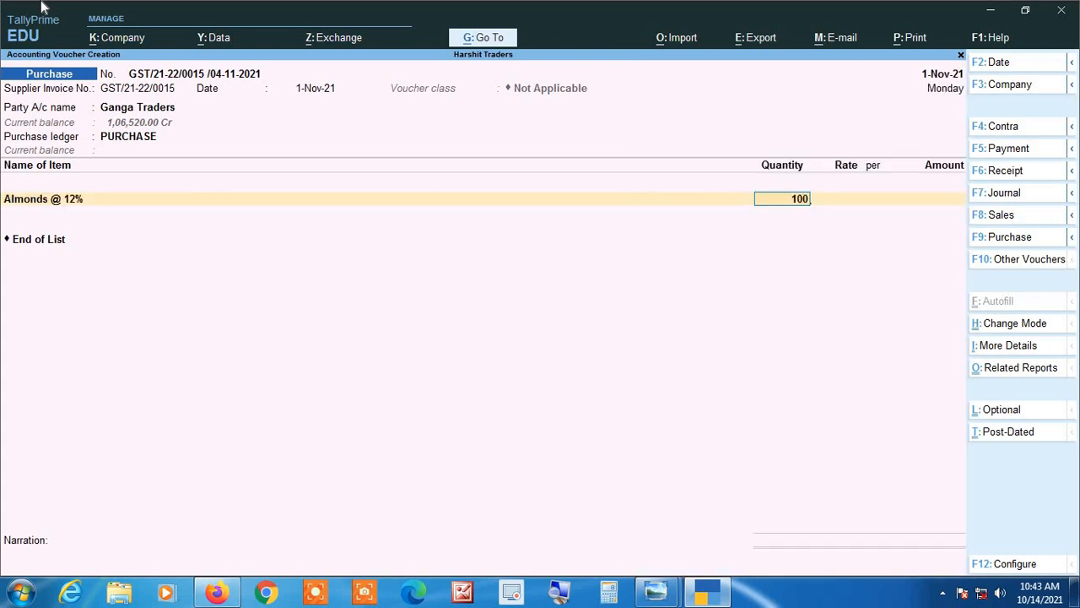
pyautogui.press('Return')
pyautogui.press('Return')
pyautogui.press('Return')
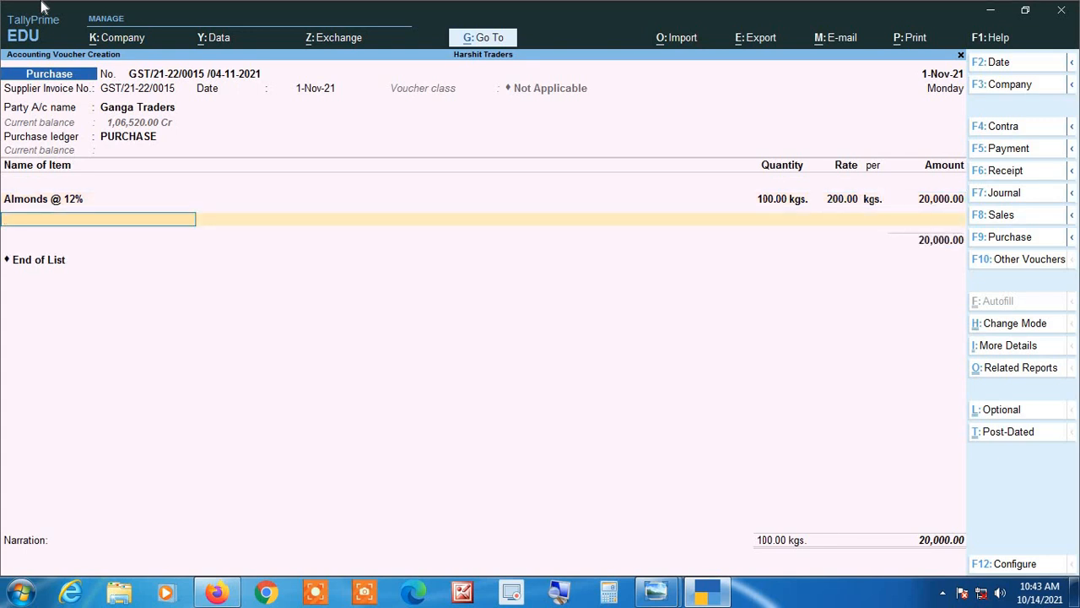
# Add Sugar @ 5% as the second stock item with a quantity of 100 kgs at a rate of 40.
pyautogui.write('Su')
pyautogui.press('Return')
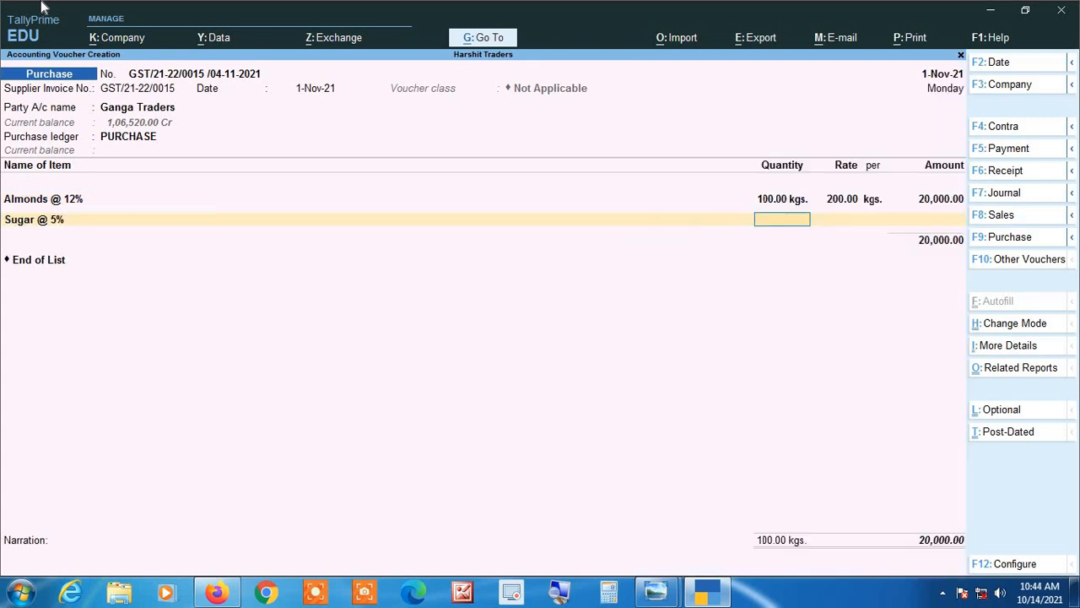
pyautogui.write('100')
pyautogui.press('Return')
pyautogui.write('40')
pyautogui.press('Return')
pyautogui.press('Return')
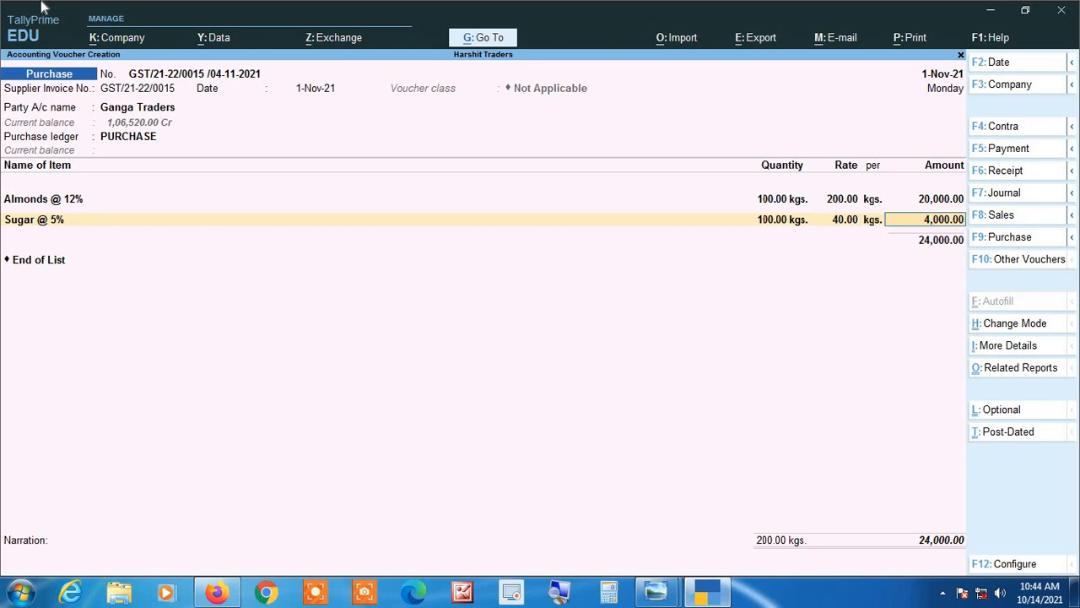
pyautogui.press('Return')
# Add Supari @ 18% with a quantity of 50 kgs at the rate of 230.45, and end the item list.
pyautogui.write('su')
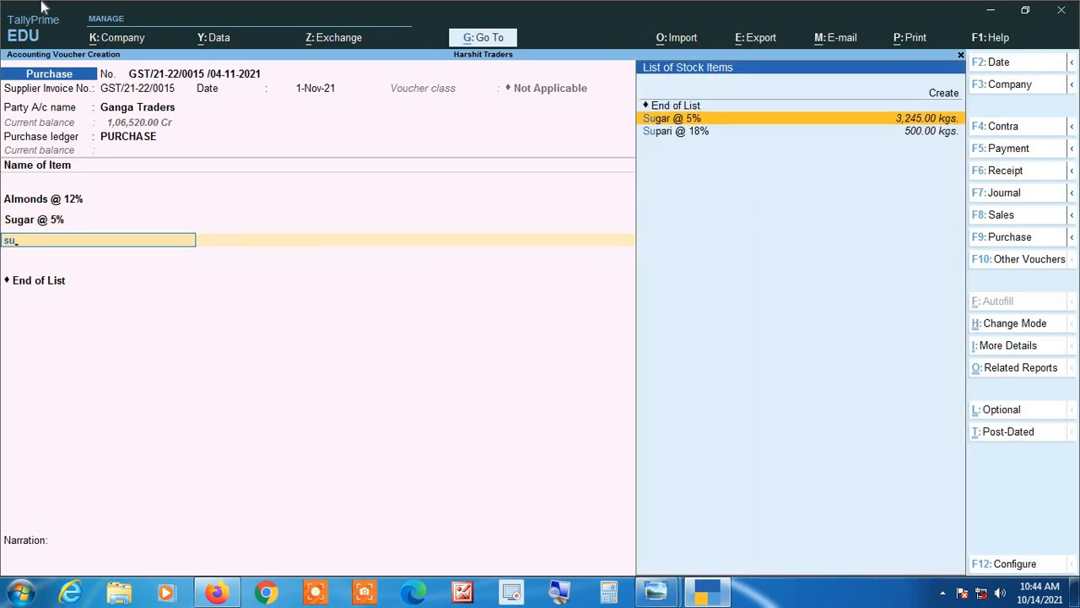
pyautogui.press('Down')
pyautogui.press('Return')
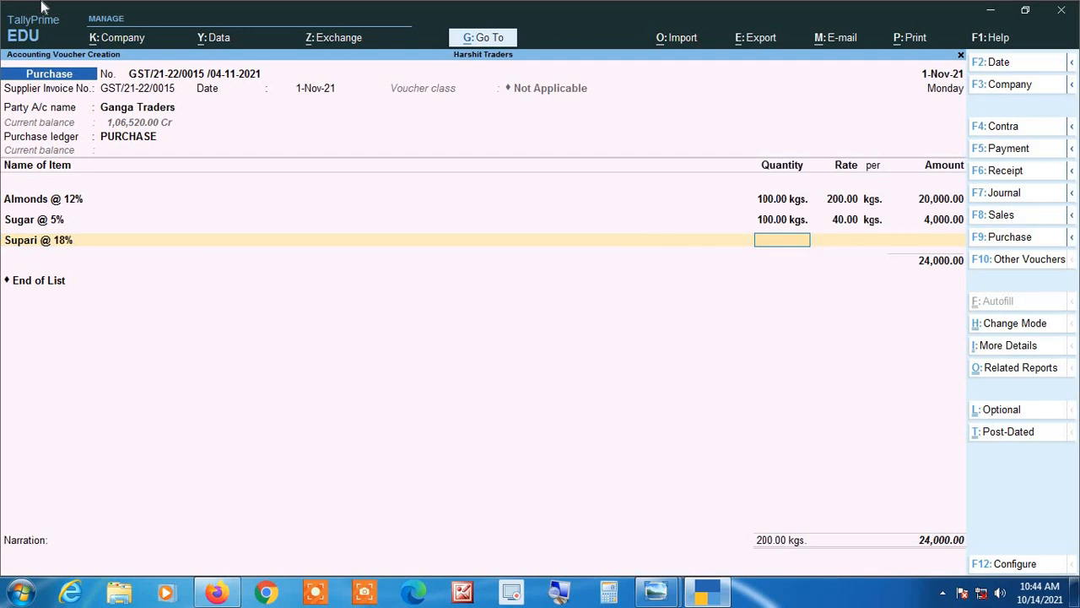
pyautogui.write('50')
pyautogui.press('Return')
pyautogui.press('Return')
pyautogui.press('Return')
pyautogui.press('Return')
pyautogui.press('Return')
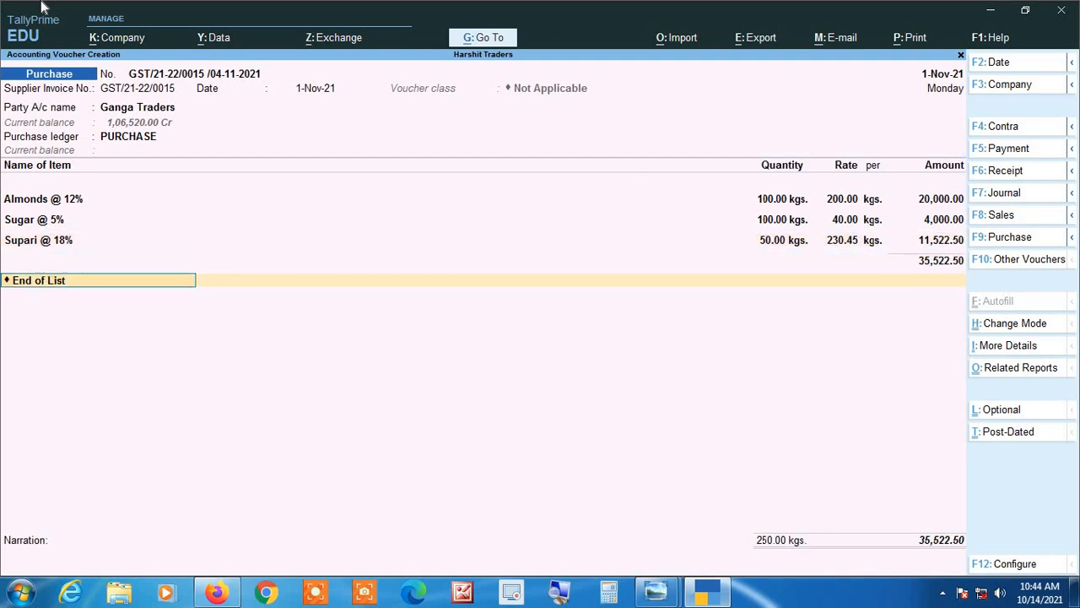
# Add the Cgst and Sgst tax ledgers below the purchase items, accepting their calculated amounts.
pyautogui.write('cg')
pyautogui.press('Return')
pyautogui.press('Return')
pyautogui.write('sg')
pyautogui.press('Return')
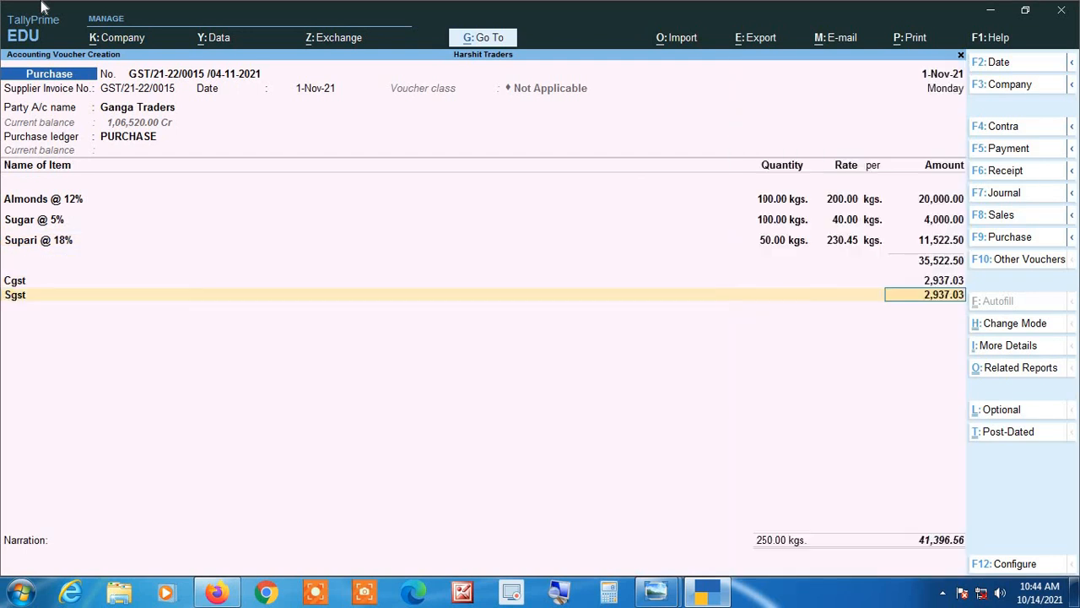
pyautogui.press('Return')
# Add the ROUND OFF ledger below Sgst and accept its calculated amount.
pyautogui.press('Return')
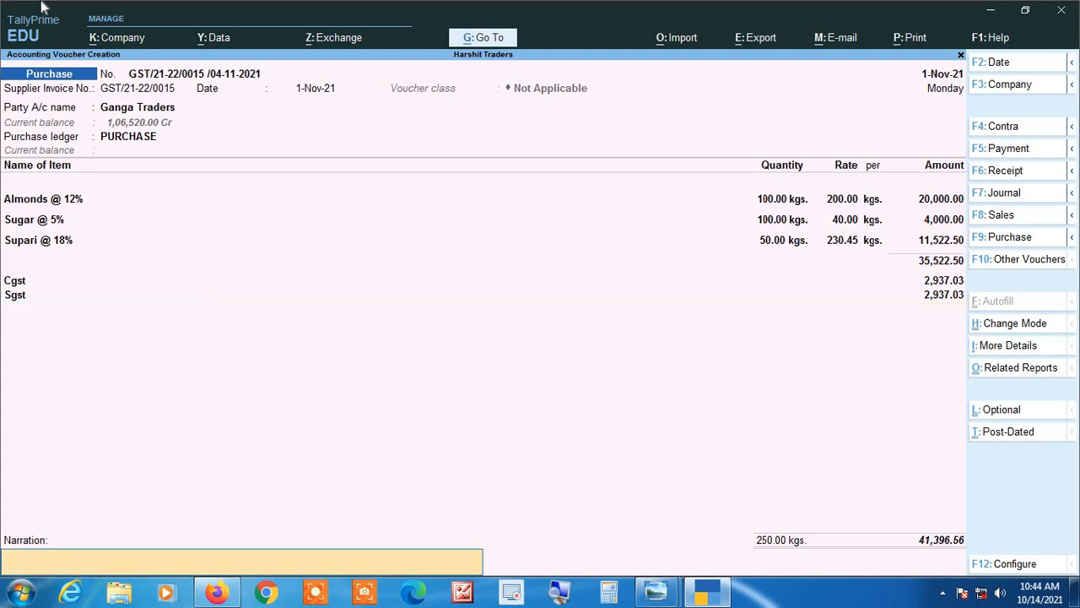
pyautogui.press('BackSpace')
pyautogui.press('BackSpace')
pyautogui.press('Return')
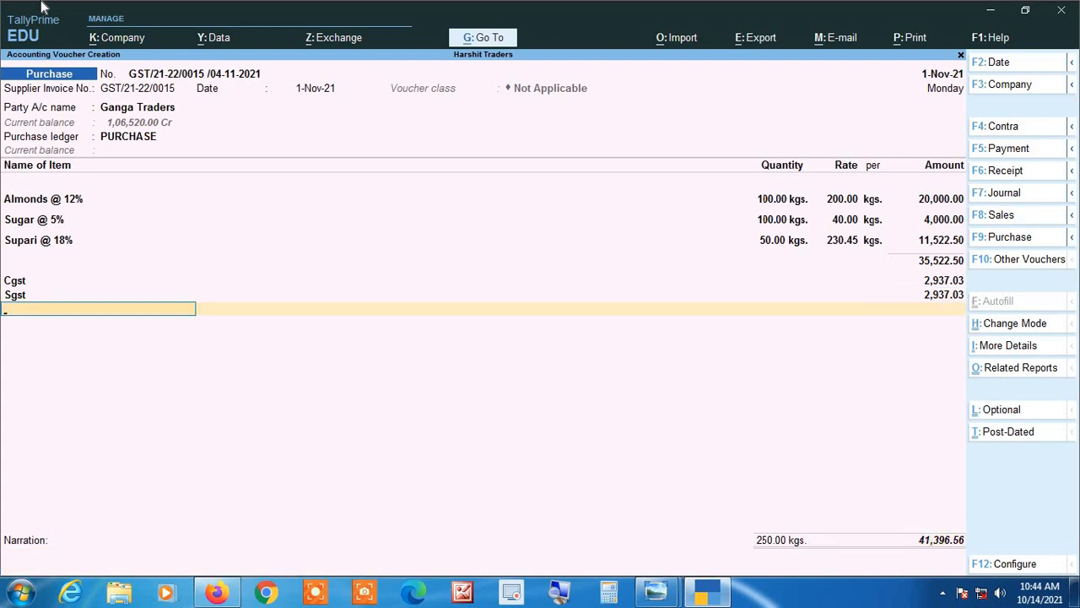
pyautogui.write('ro')
pyautogui.press('Return')
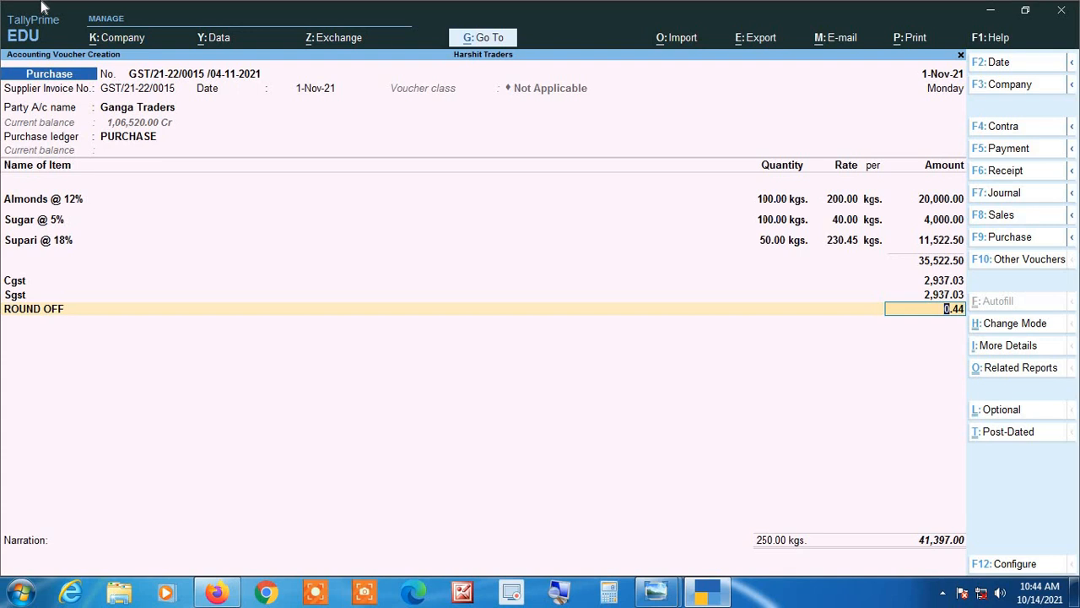
pyautogui.press('Return')
pyautogui.press('Return')
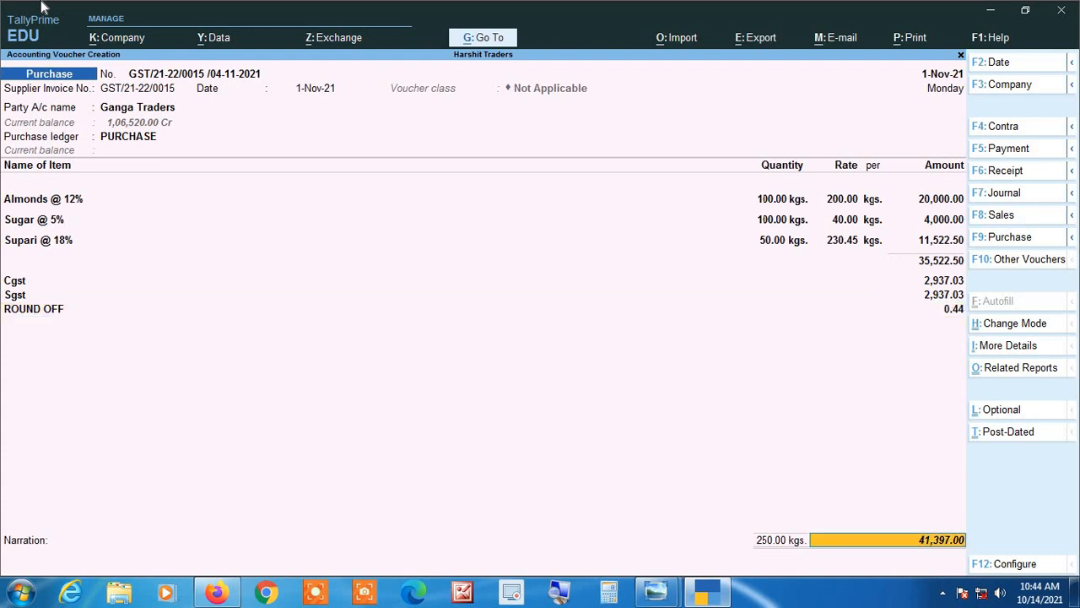
# Leave the narration blank and save the purchase voucher.
pyautogui.press('Return')
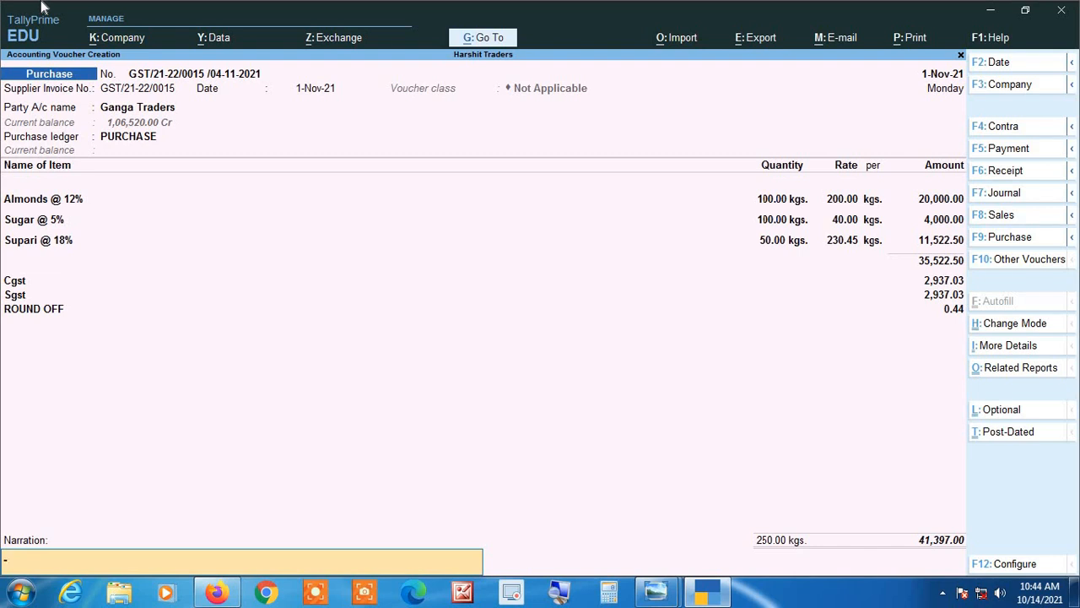
pyautogui.press('Return')
pyautogui.press('Return')
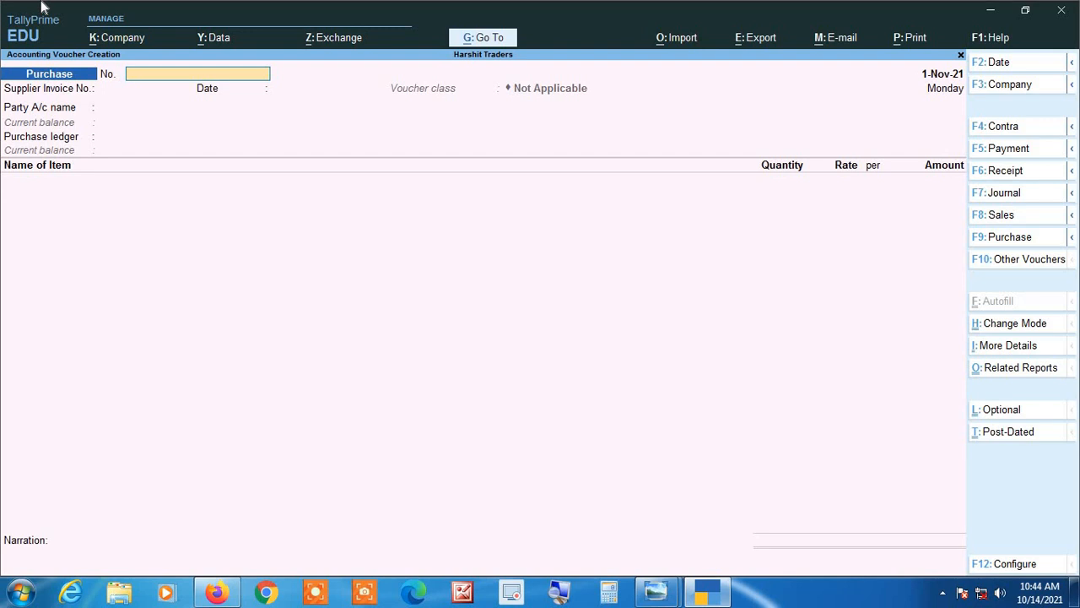
# Switch to a Sales voucher with class Not Applicable and enter GST/21-22/0150 / 04-11-21 as its voucher number.
pyautogui.press('F8')
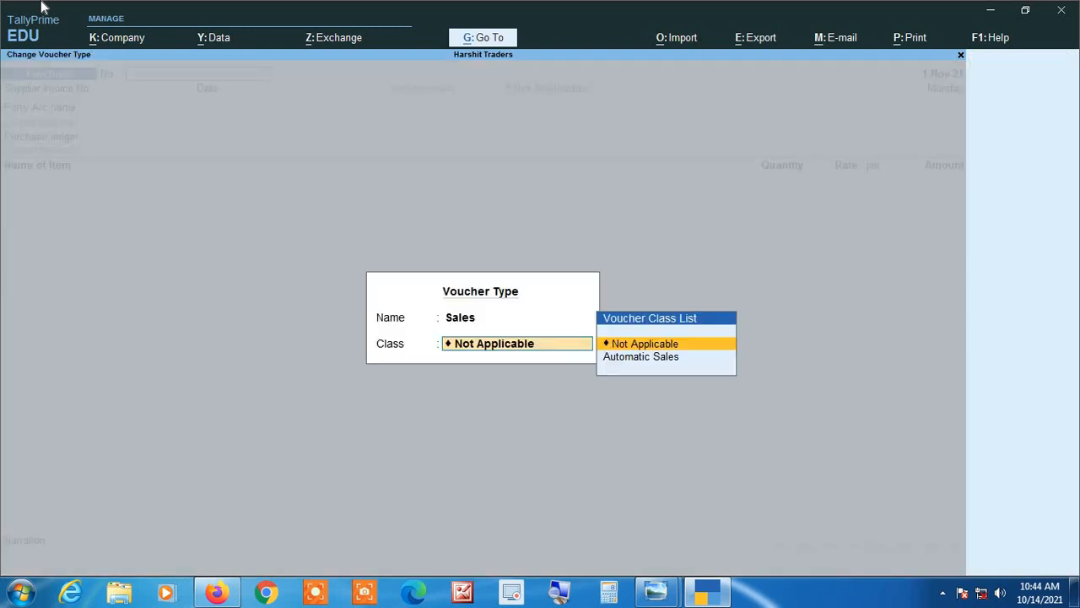
pyautogui.press('Return')
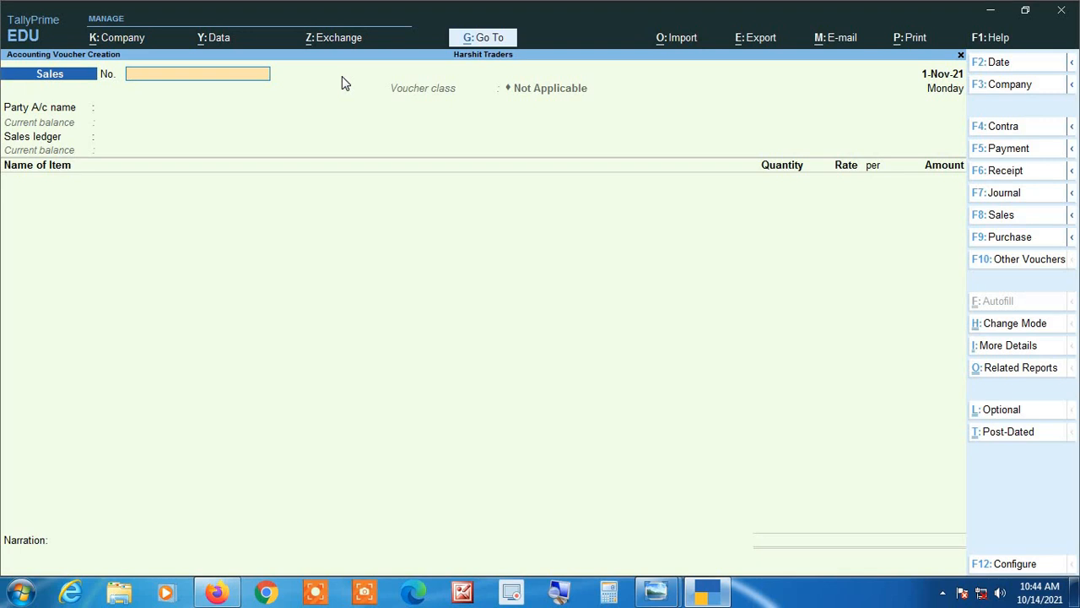
pyautogui.write('GST/21-22/0150 /04-11-21')
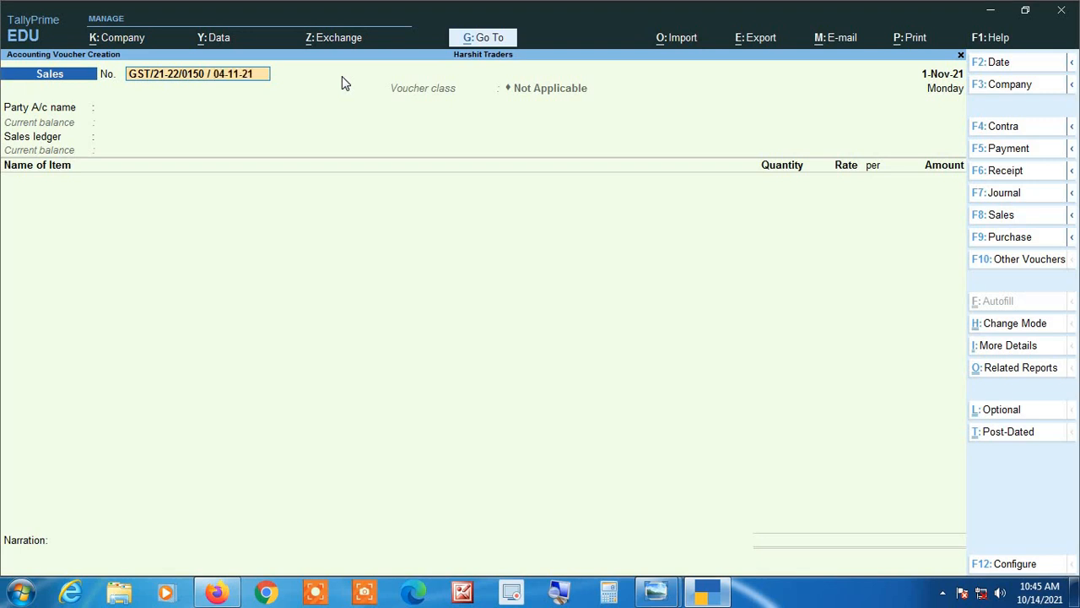
pyautogui.press('Return')
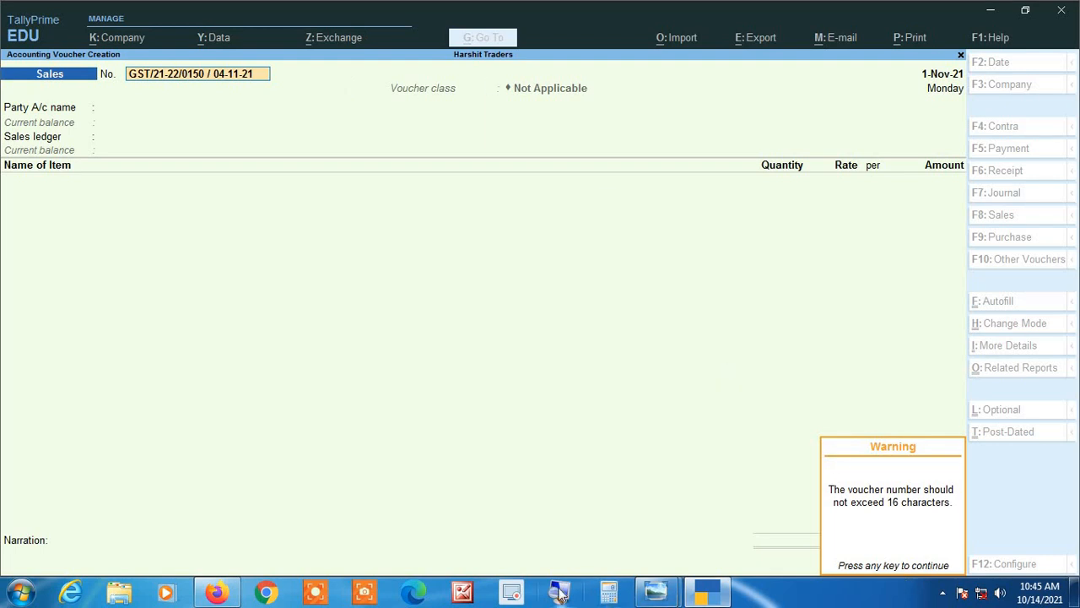
pyautogui.click(1076, 593)
pyautogui.press('Return')
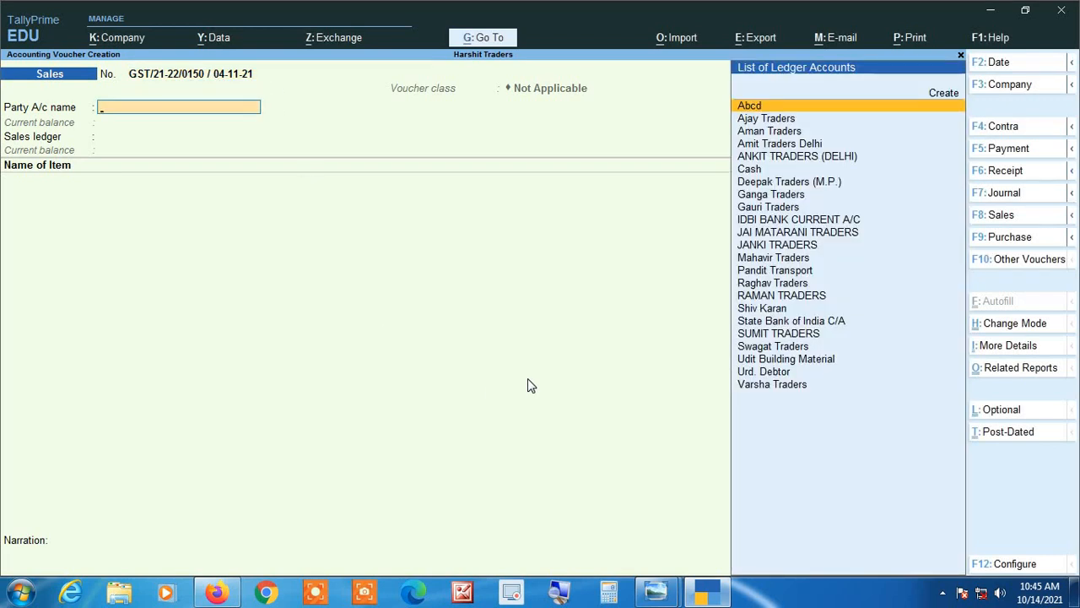
pyautogui.press('F12')
pyautogui.press('Escape')
pyautogui.press('F12')
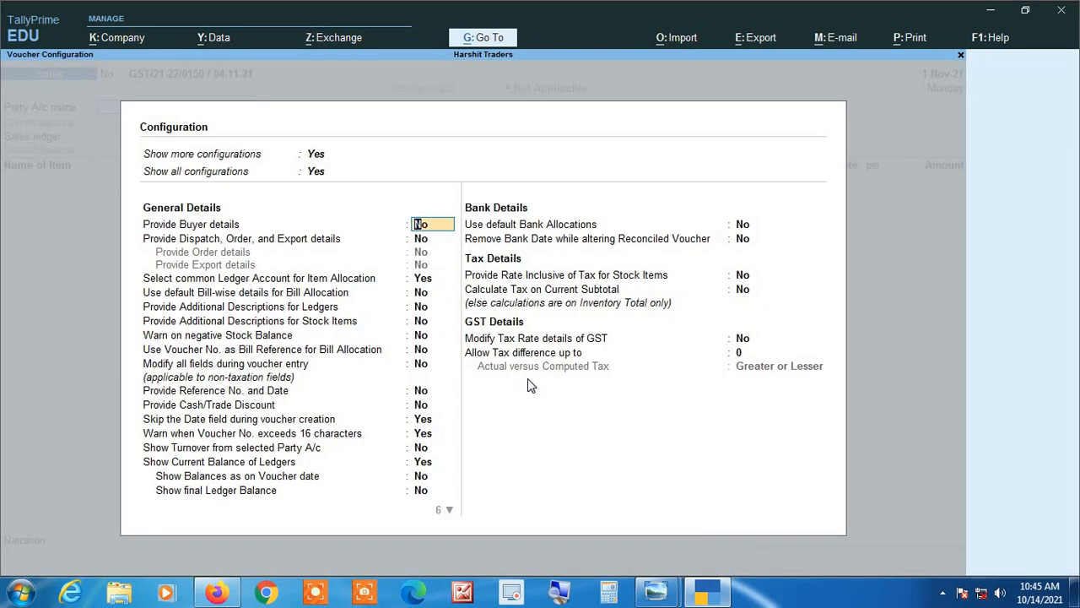
pyautogui.press('Escape')
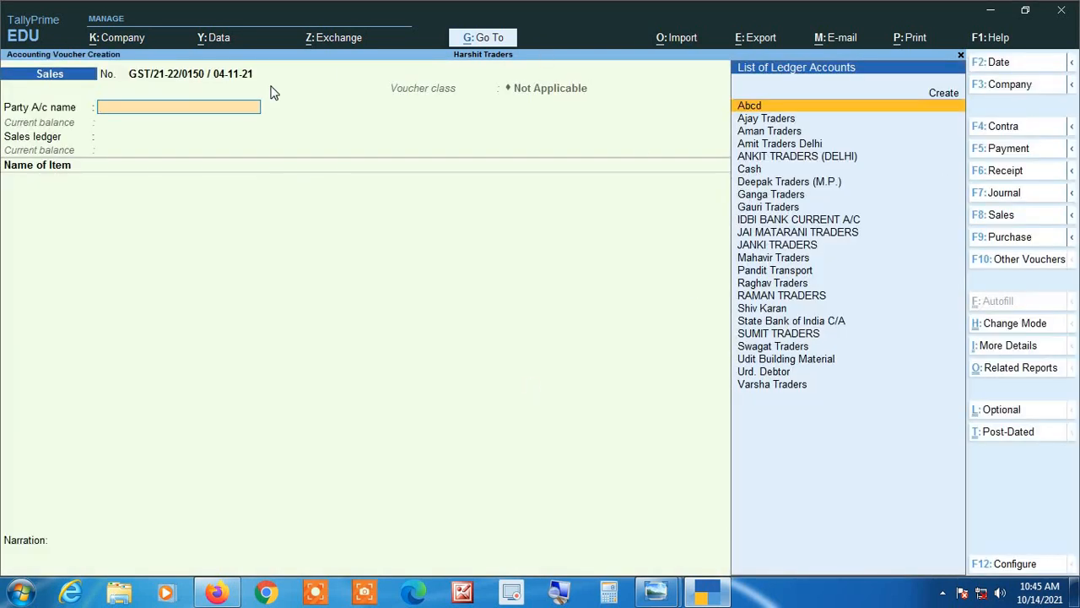
pyautogui.click(559, 592)
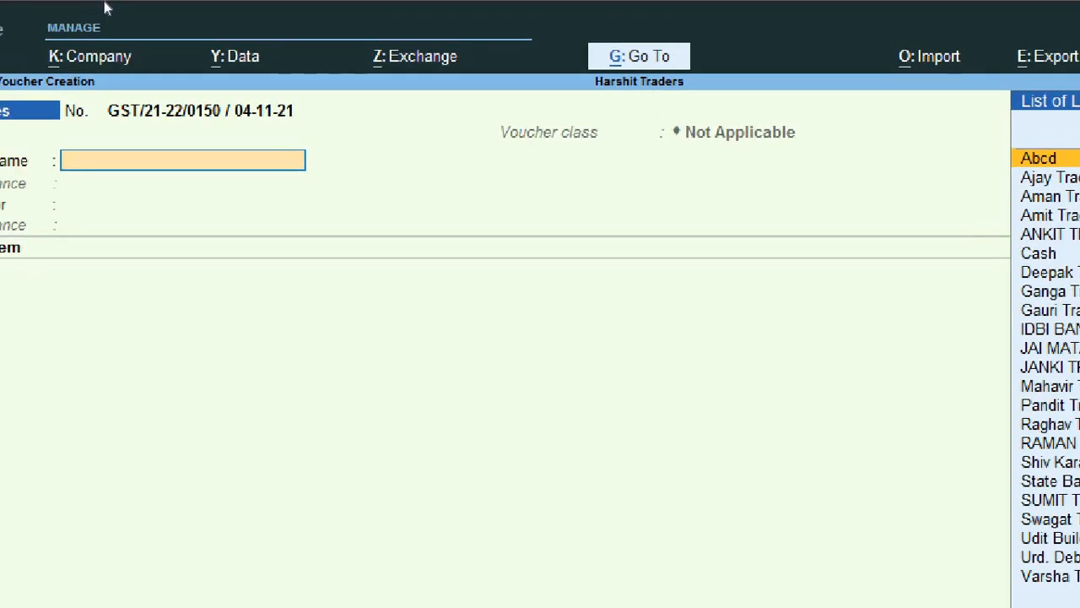
pyautogui.press('super+Escape')
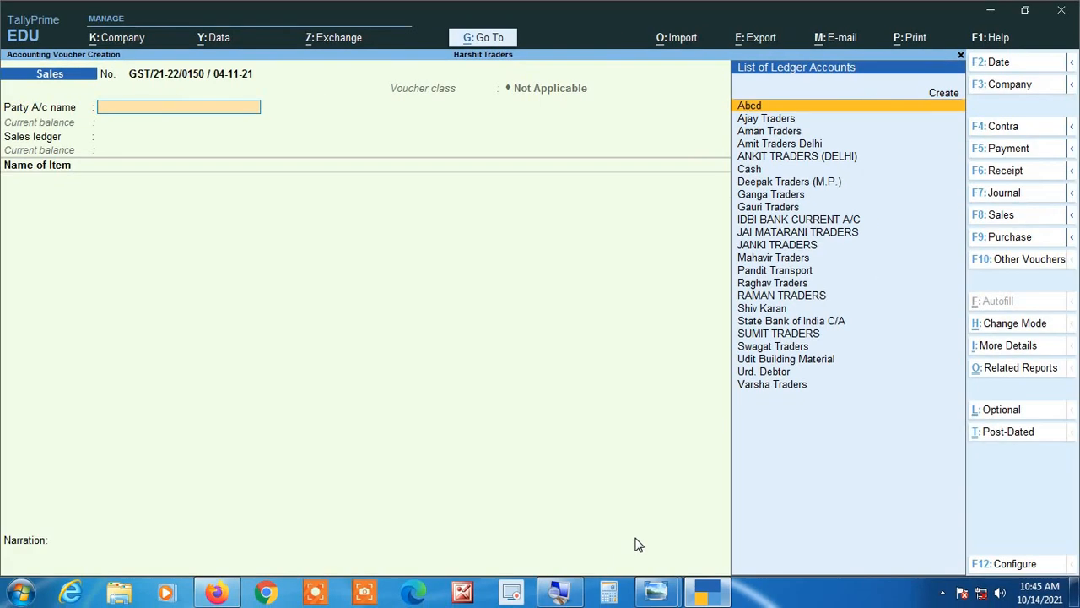
# Set the voucher configuration option Warn when Voucher No. exceeds 16 characters to No and save the configuration.
pyautogui.press('F12')
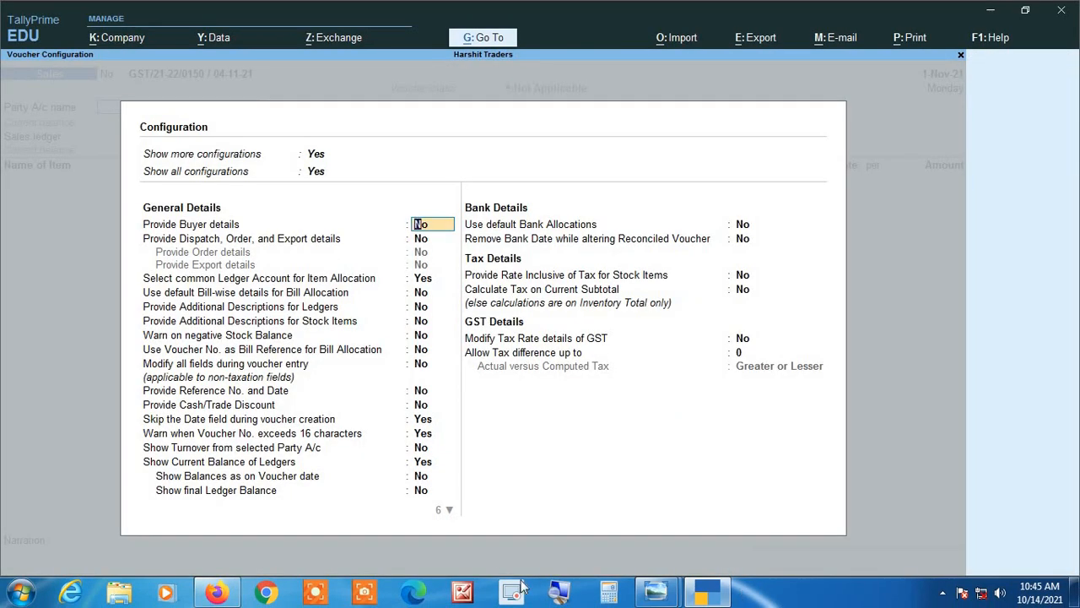
pyautogui.press('super+plus')
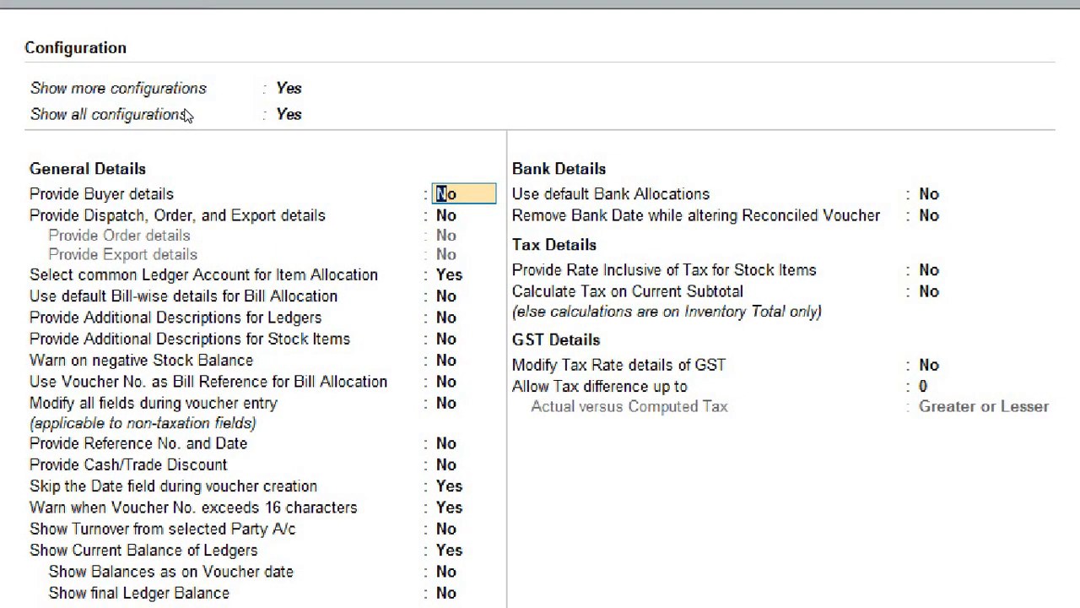
pyautogui.press('Down')
pyautogui.press('Down')
pyautogui.press('Down')
pyautogui.press('Down')
pyautogui.press('Down')
pyautogui.press('Down')
pyautogui.press('Down')
pyautogui.press('Down')
pyautogui.press('Down')
pyautogui.press('Down')
pyautogui.press('Down')
pyautogui.press('Down')
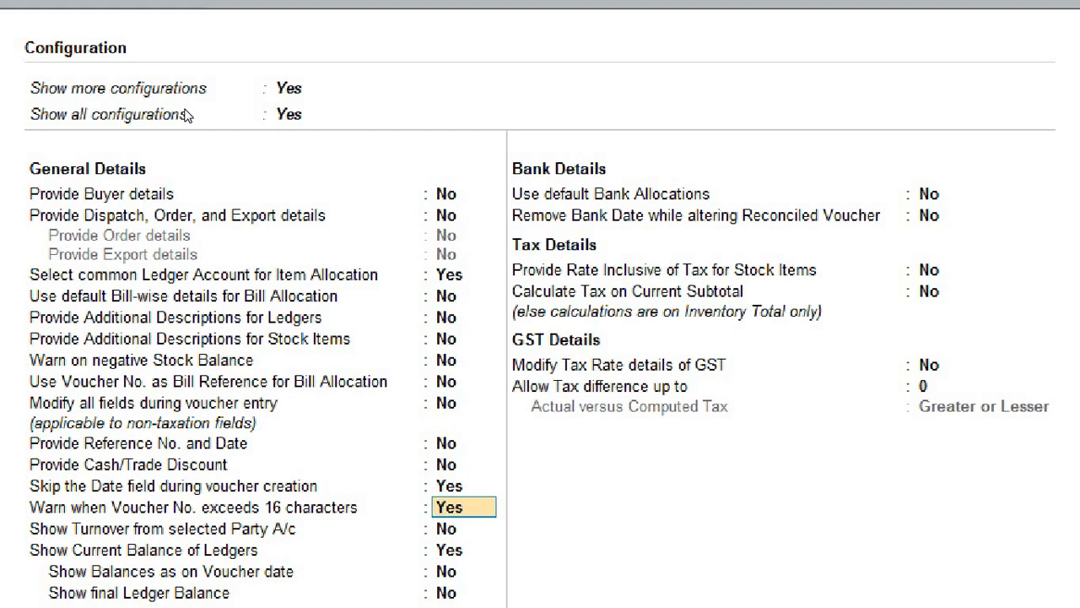
pyautogui.write('no')
pyautogui.press('Return')
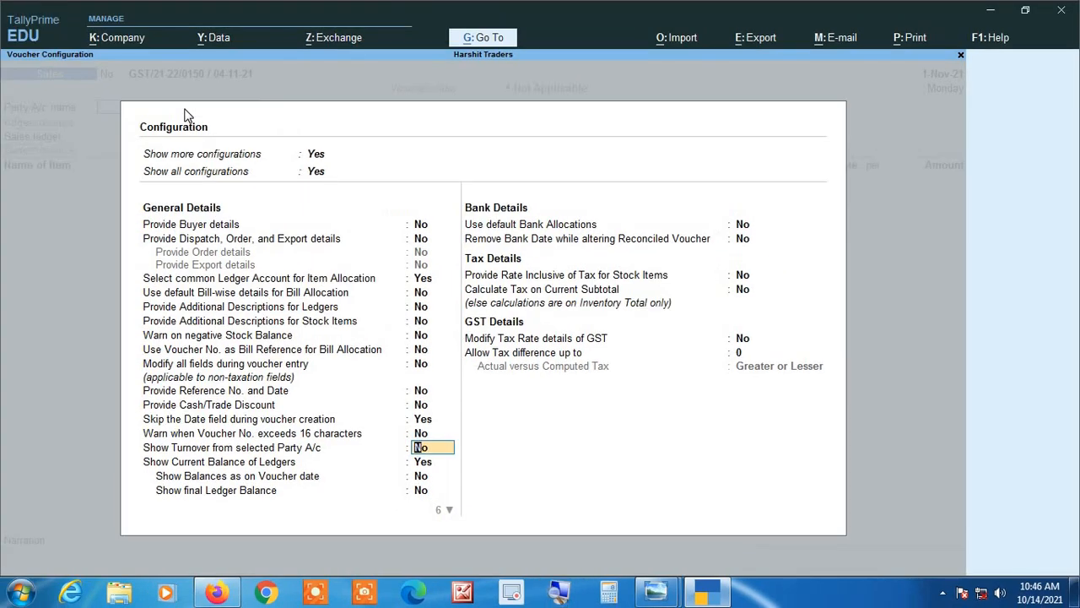
pyautogui.hotkey('ctrl', 'a')
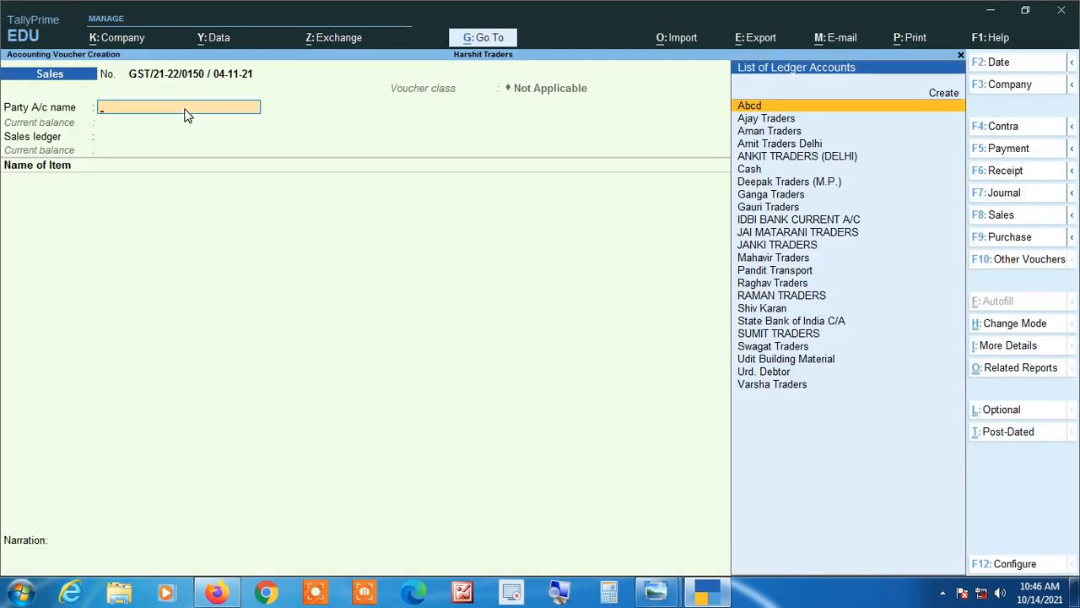
# Clear the sales voucher number and re-enter it as GST/21-22/0150 / 04-11-21.
pyautogui.press('BackSpace')
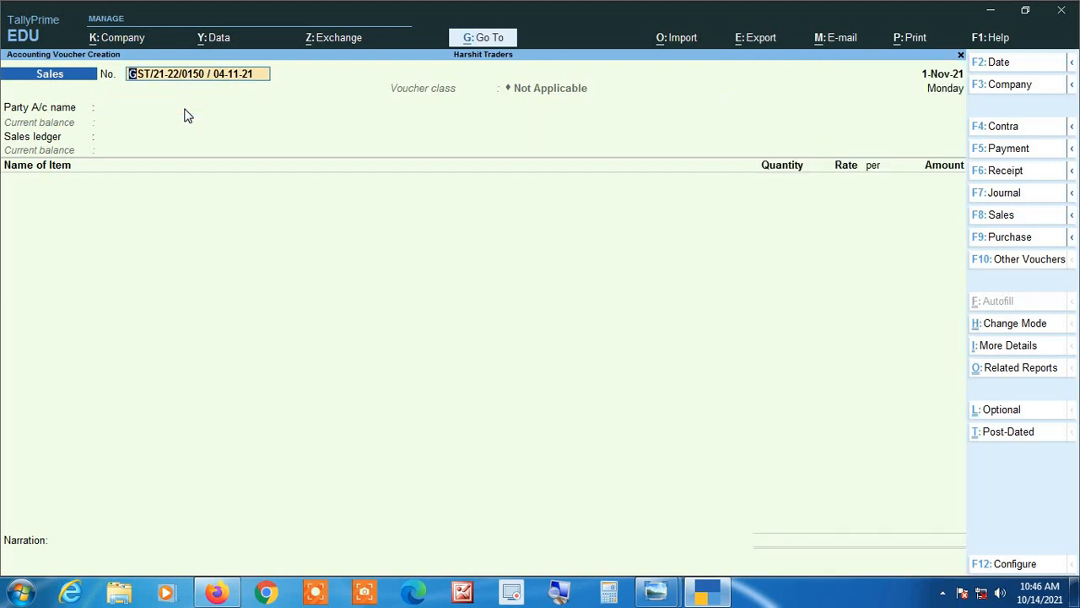
pyautogui.press('BackSpace')
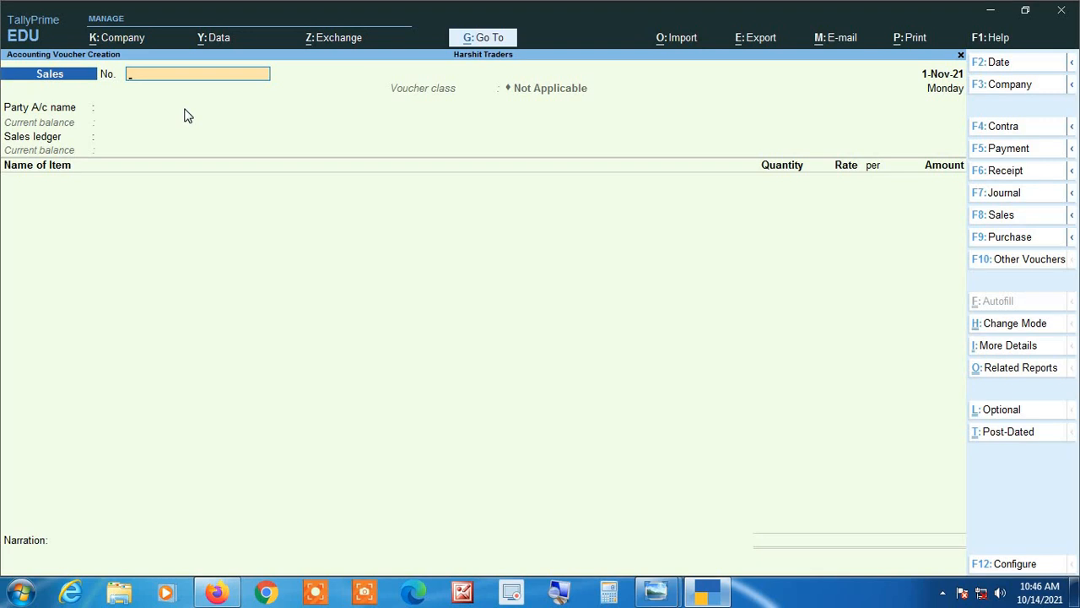
pyautogui.write('GST/21-22/0150 / 04-11-21')
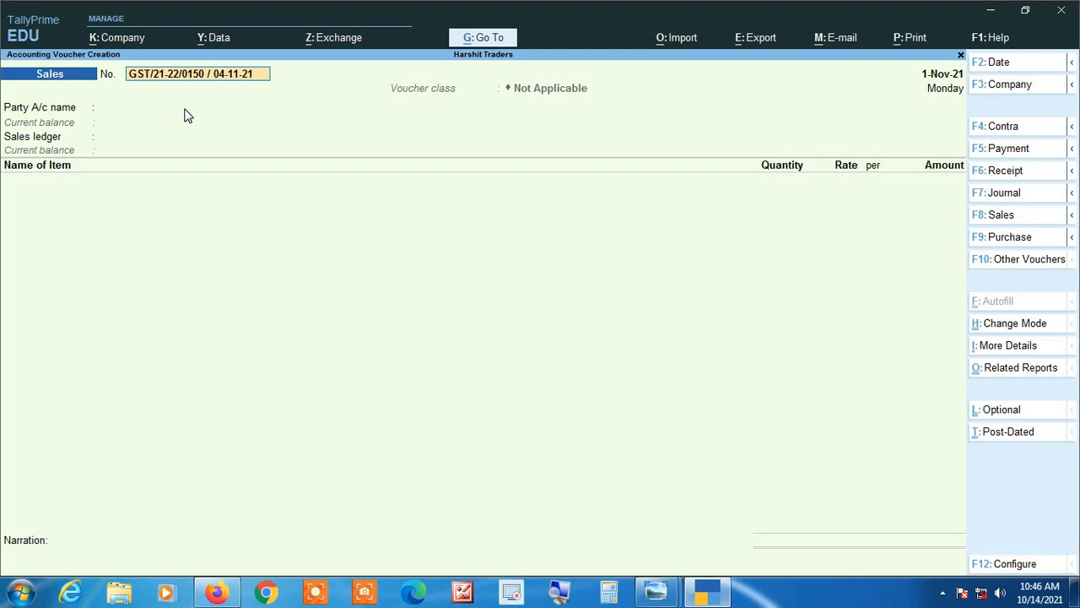
pyautogui.press('Return')
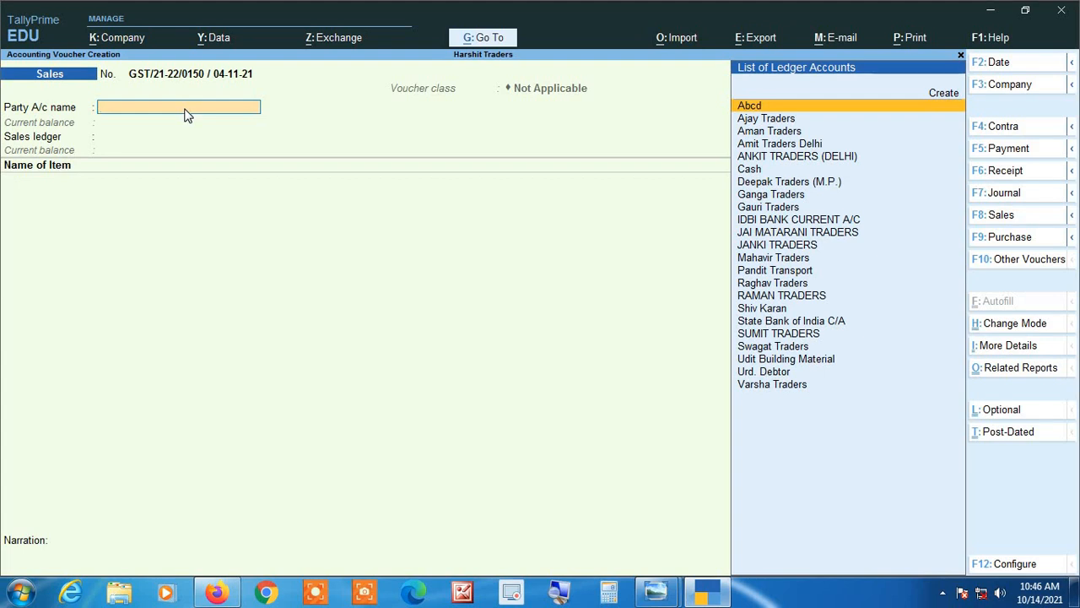
# Choose Deepak Traders (M.P.) as the party account and Sales as the sales ledger.
pyautogui.write('Dee')
pyautogui.press('Return')
pyautogui.press('Return')
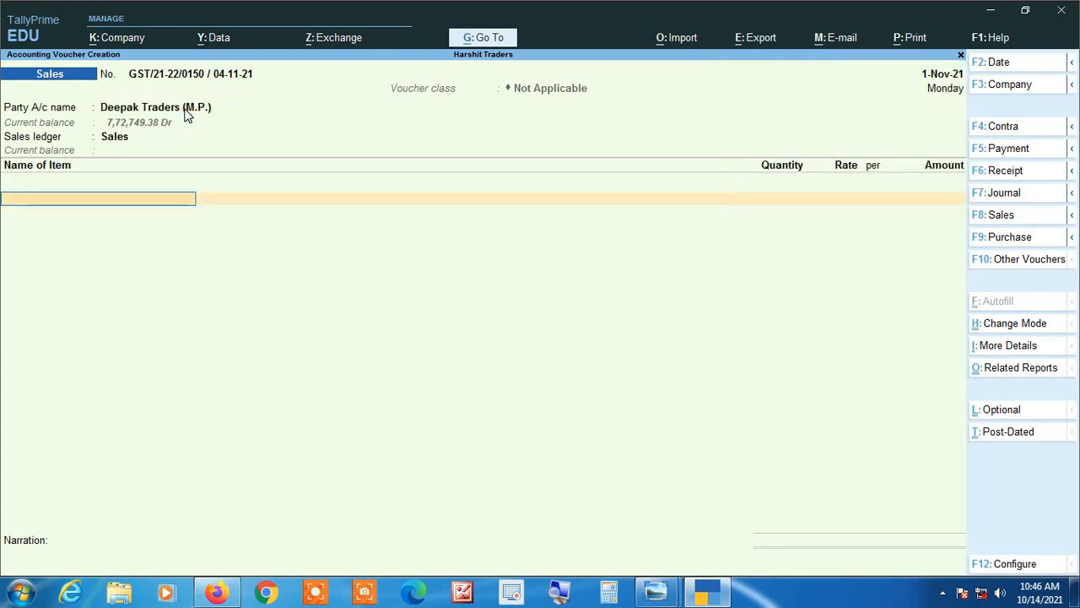
# Add the item Sugar @ 5% to the sales voucher with a quantity of 100 kgs. at a rate of 42.00.
pyautogui.write('Su')
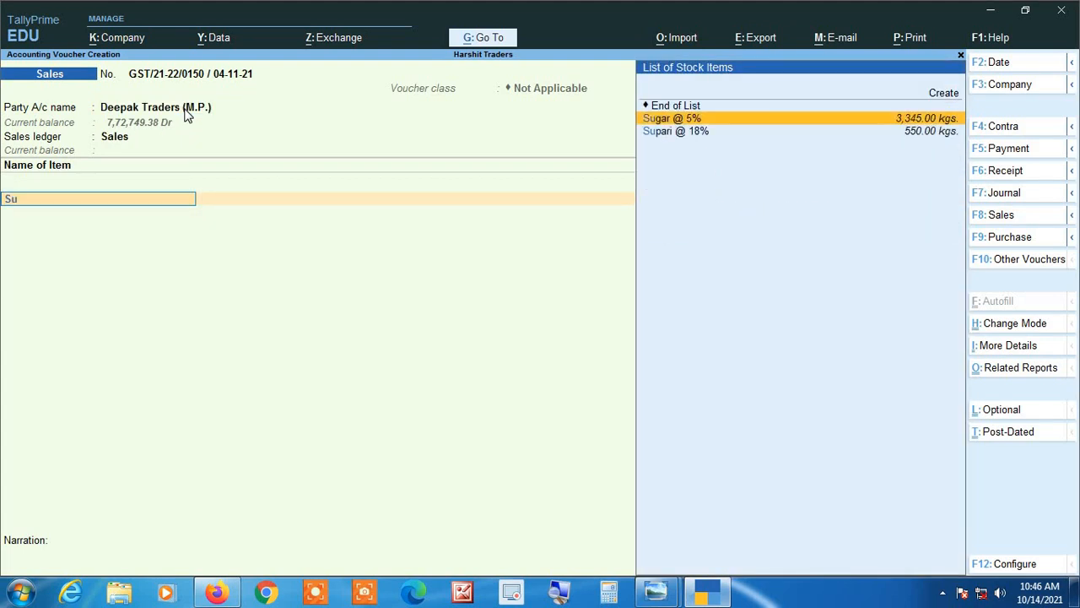
pyautogui.press('Return')
pyautogui.write('100')
pyautogui.press('Return')
pyautogui.press('Return')
pyautogui.press('Return')
pyautogui.press('Return')
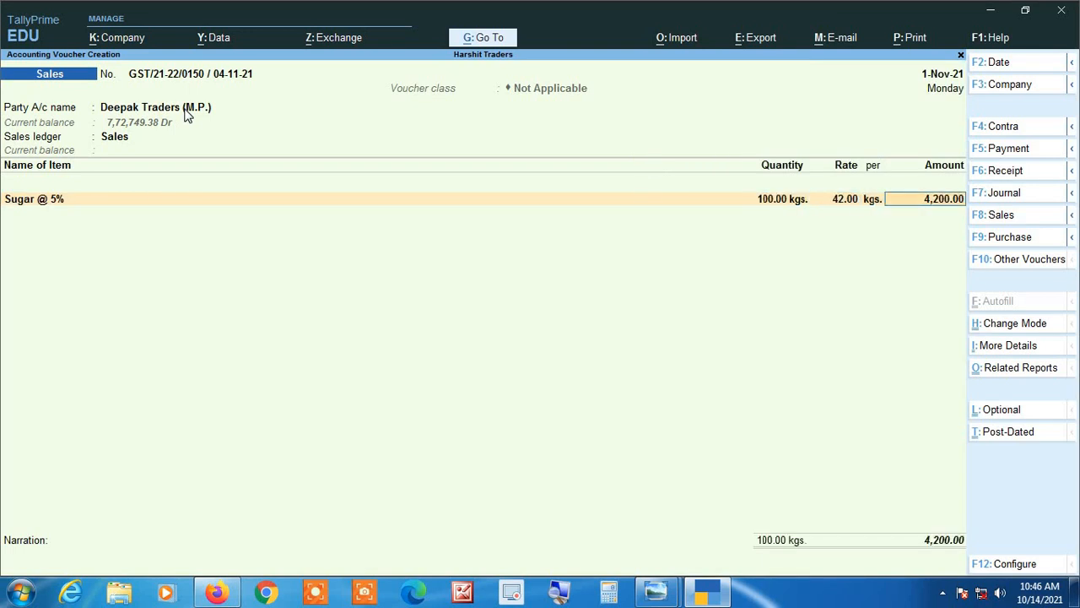
# Add the Cgst and Sgst ledgers to the sales voucher and accept it.
pyautogui.write('Cg')
pyautogui.press('Return')
pyautogui.press('Return')
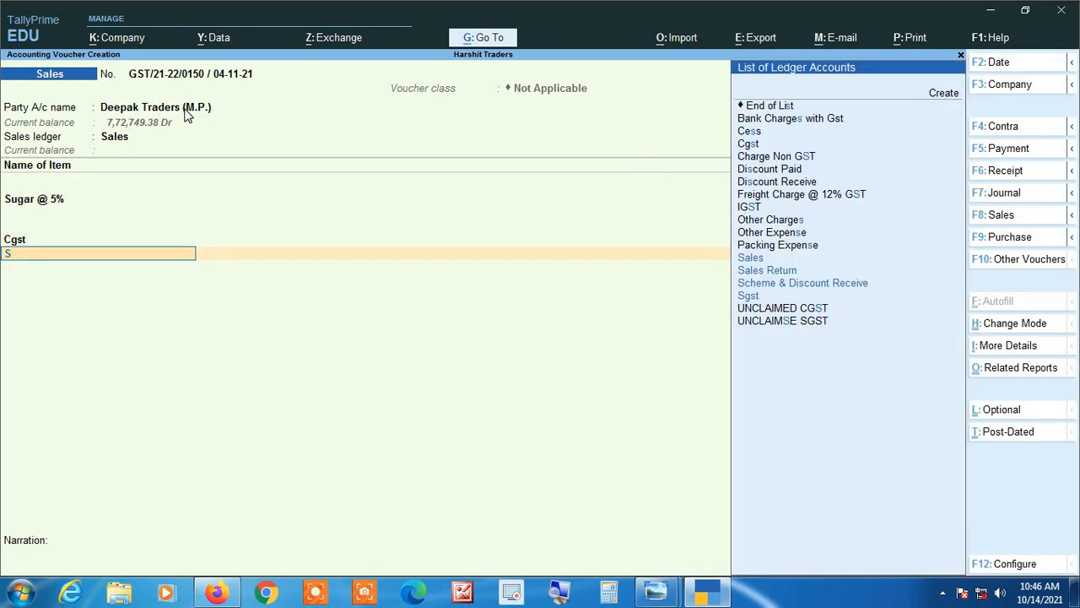
pyautogui.write('Sg')
pyautogui.press('Return')
pyautogui.press('Return')
pyautogui.press('Return')
pyautogui.press('Return')
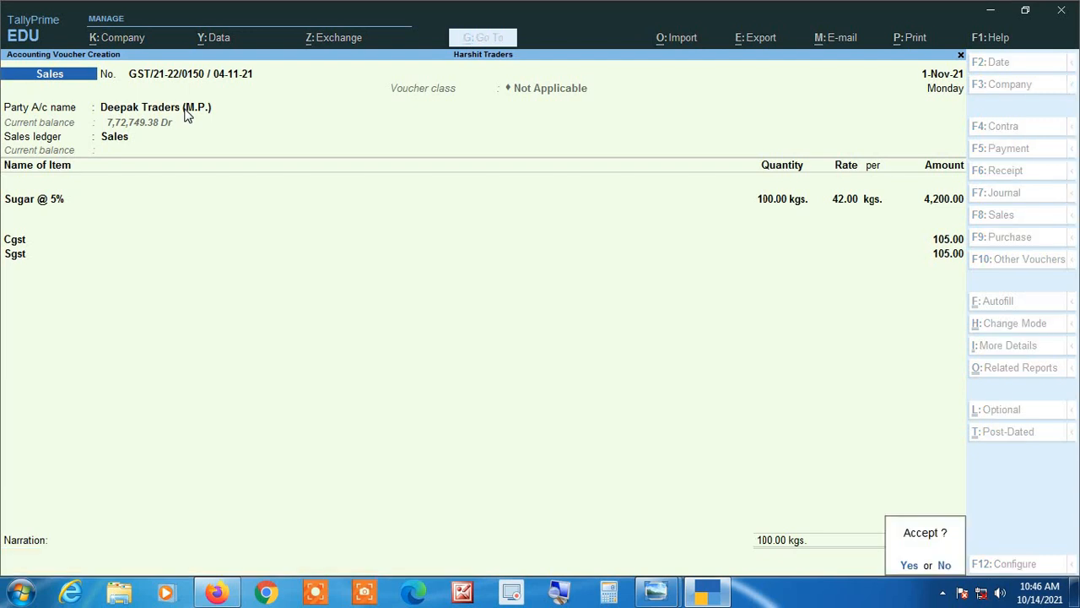
pyautogui.press('Return')
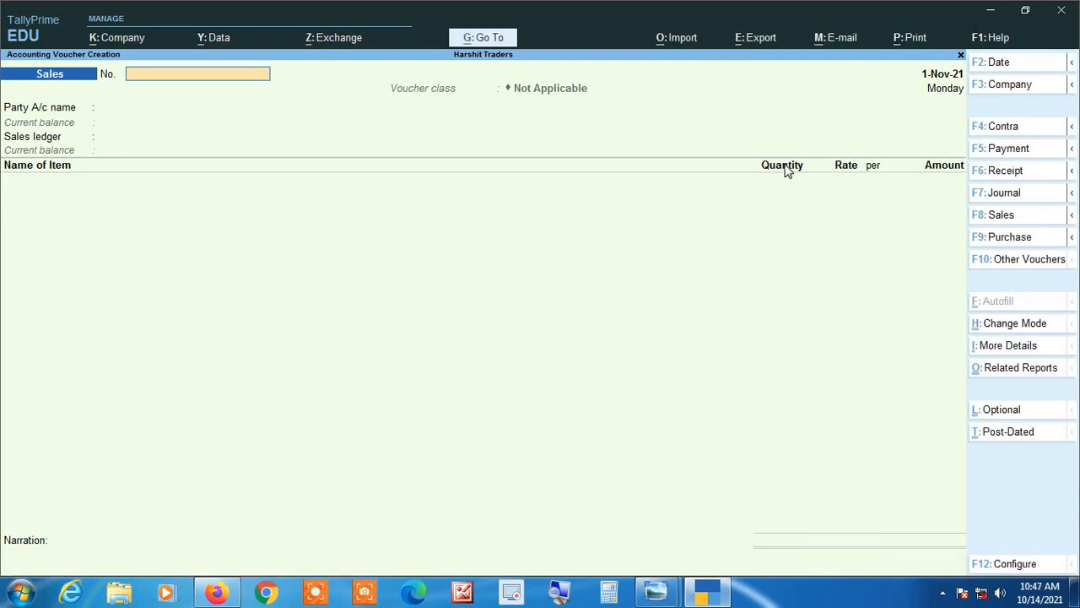
# Leave voucher entry and bring up the list of Account Books reports.
pyautogui.press('Escape')
pyautogui.press('Return')
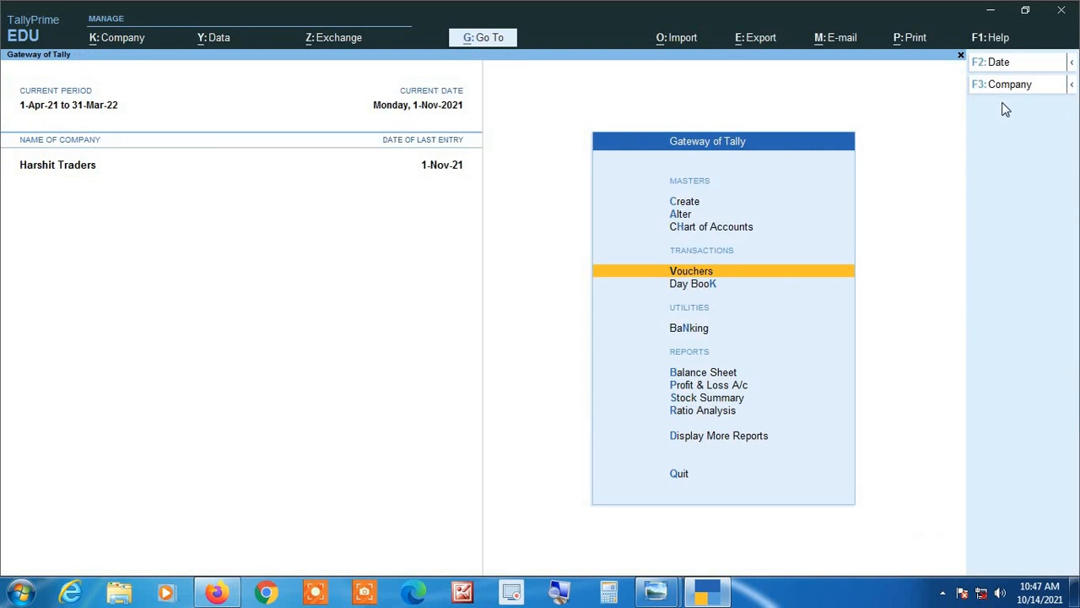
pyautogui.press('Down')
pyautogui.press('Down')
pyautogui.press('Down')
pyautogui.press('Down')
pyautogui.press('Down')
pyautogui.press('Down')
pyautogui.press('Down')
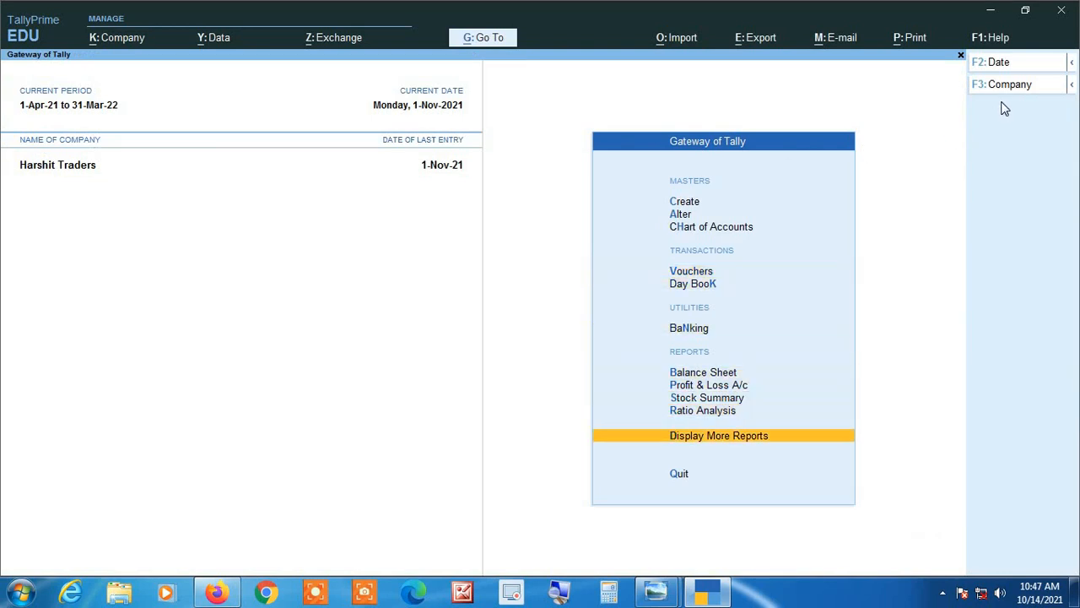
pyautogui.press('Return')
pyautogui.press('Down')
pyautogui.press('Down')
pyautogui.press('Down')
pyautogui.press('Down')
pyautogui.press('Return')
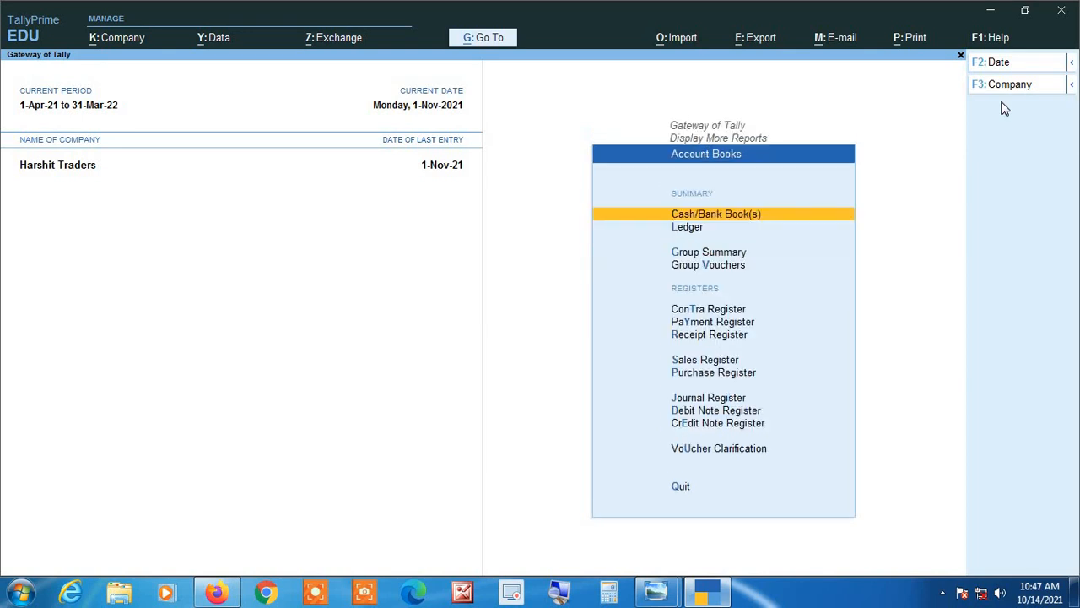
# Examine how the bill date appears in the voucher number of November's purchase vouchers in the Purchase Register.
pyautogui.press('Down')
pyautogui.press('Down')
pyautogui.press('Down')
pyautogui.press('Down')
pyautogui.press('Down')
pyautogui.press('Down')
pyautogui.press('Down')
pyautogui.press('Down')
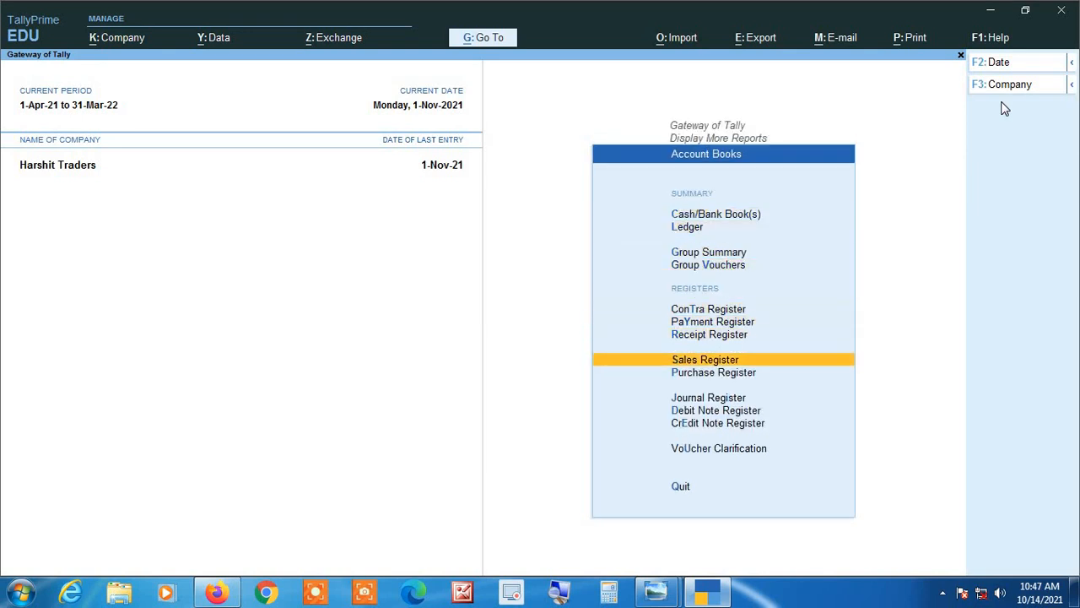
pyautogui.press('Return')
pyautogui.press('Return')
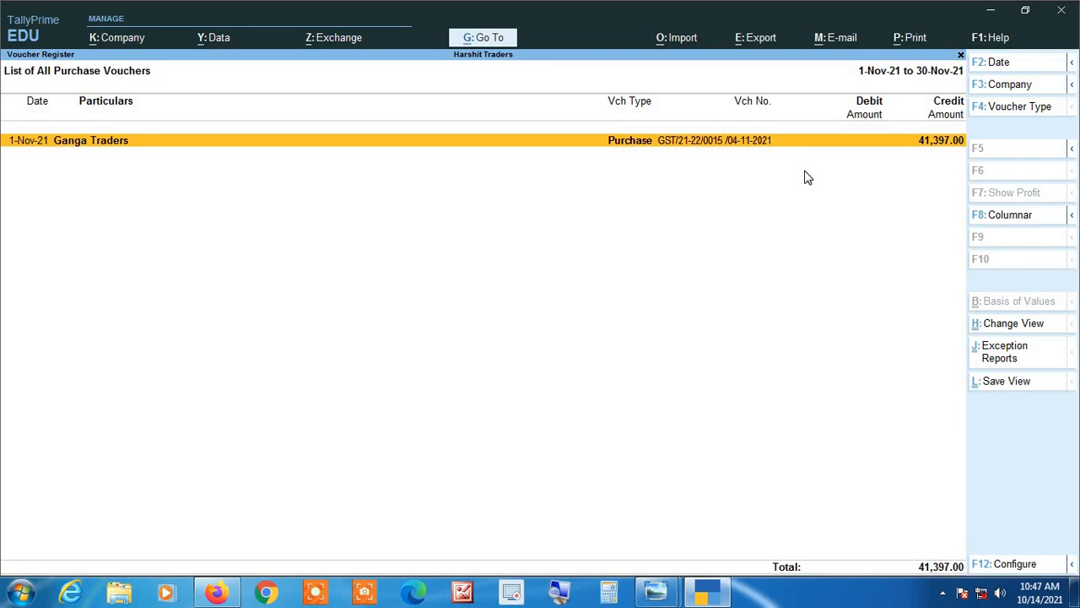
pyautogui.press('Escape')
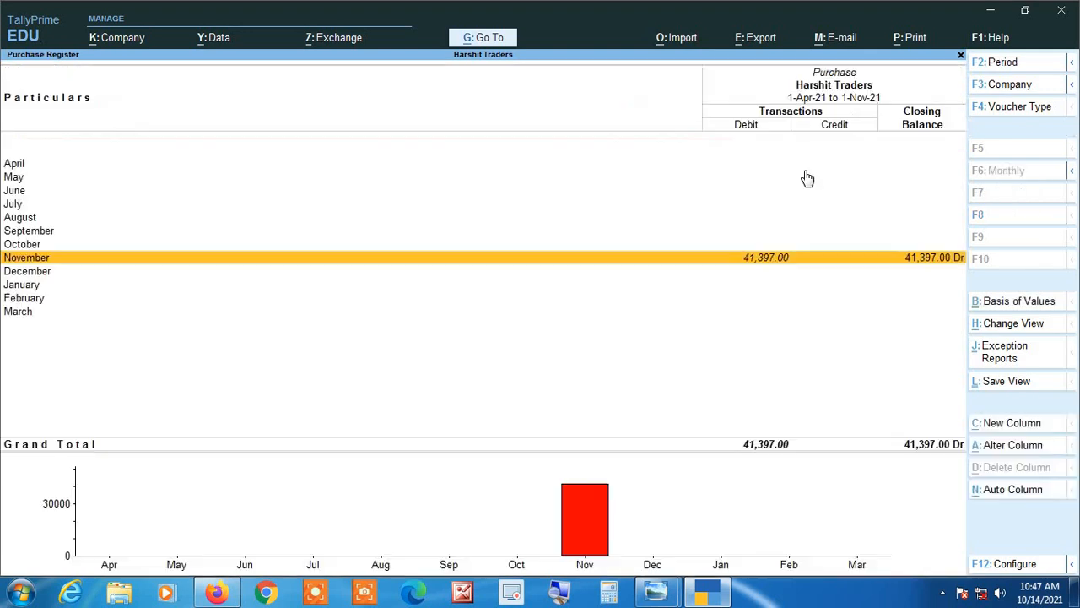
pyautogui.press('Escape')
# Examine the voucher number of November's sales vouchers in the Sales Register and return to the Gateway of Tally.
pyautogui.press('Up')
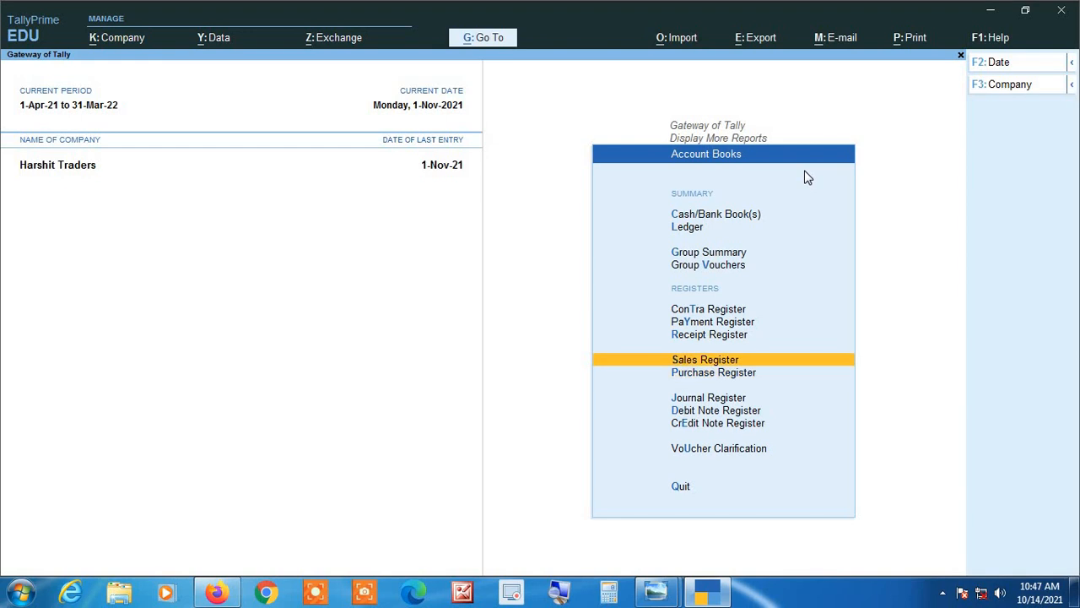
pyautogui.press('Return')
pyautogui.press('Return')
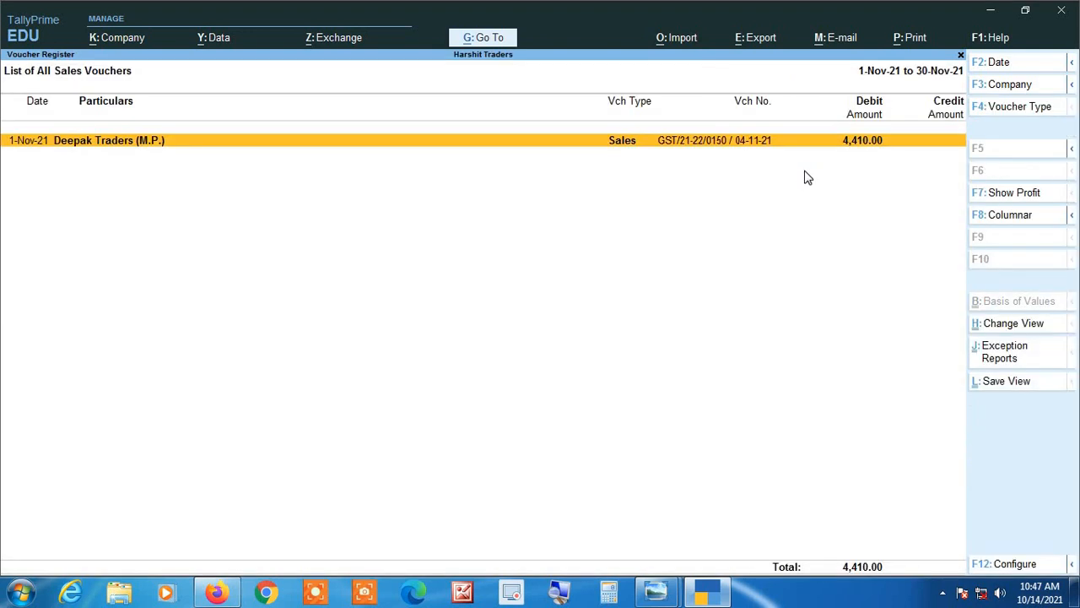
pyautogui.click(557, 595)
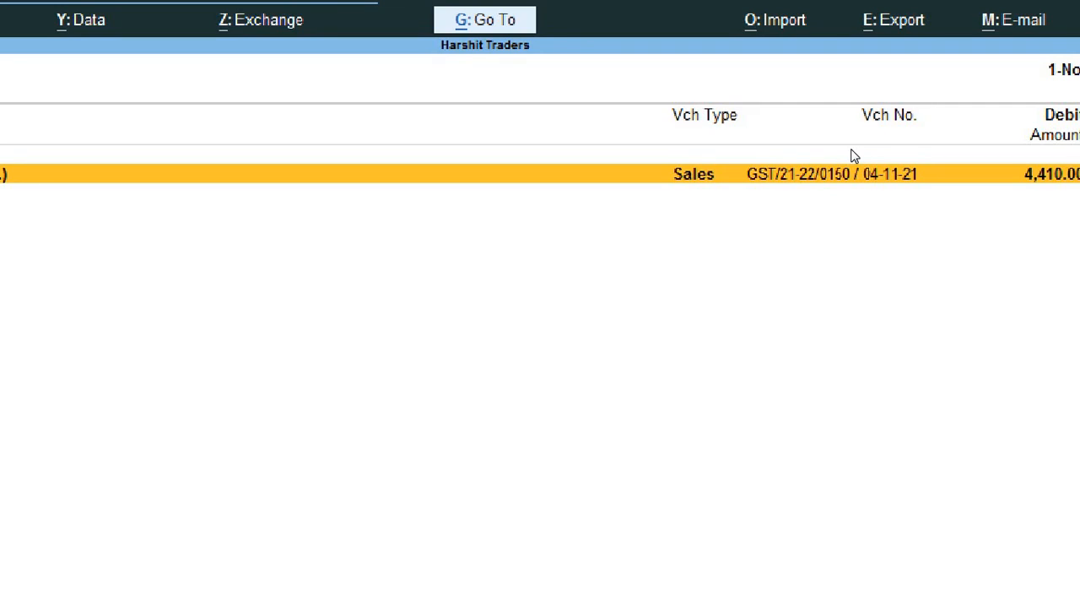
pyautogui.press('Escape')
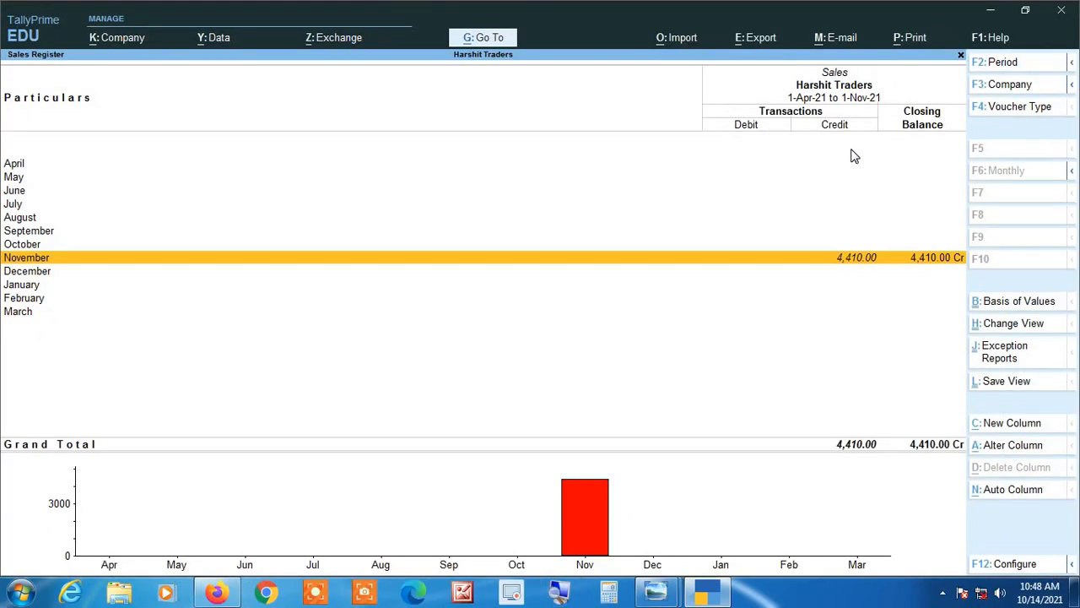
pyautogui.press('Escape')
pyautogui.press('Escape')
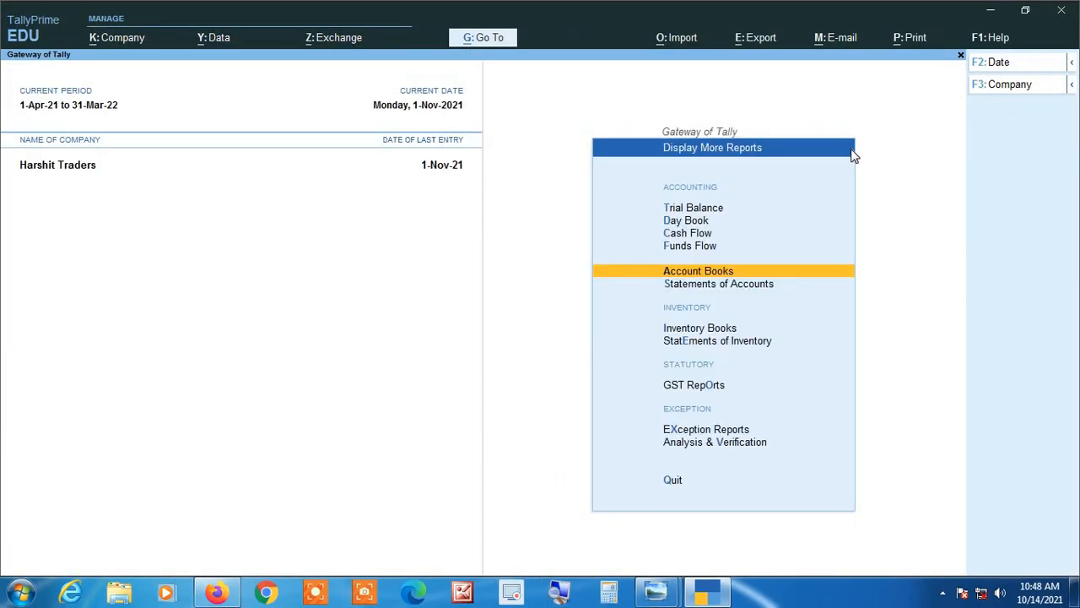
pyautogui.press('Escape')
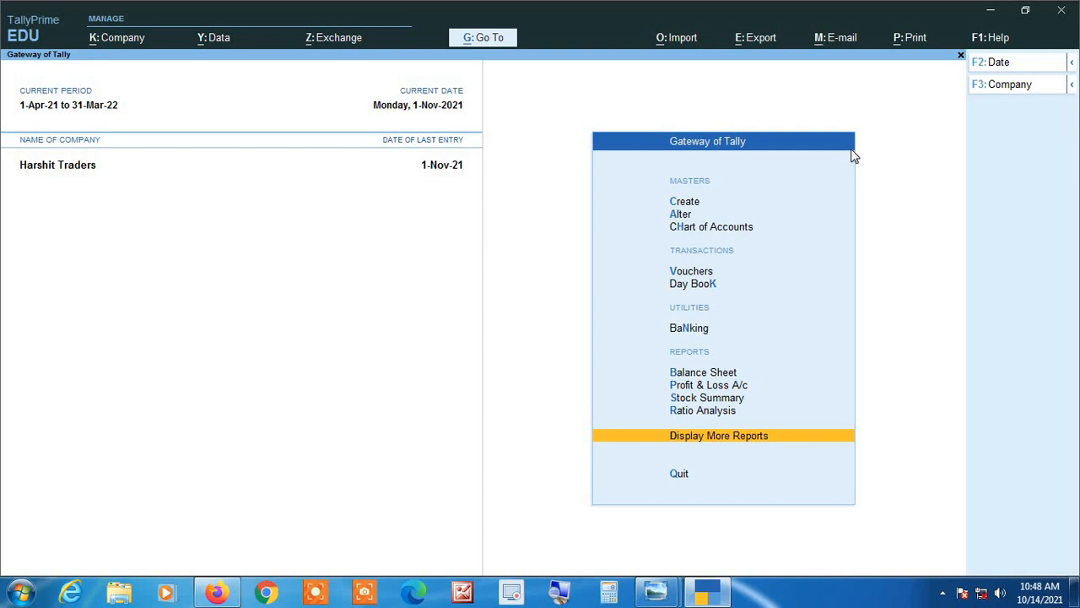
# Start a Purchase voucher with class Not Applicable, dated 2-Nov-21, and enter GST/21-22/0015 as its voucher number.
pyautogui.press('v')
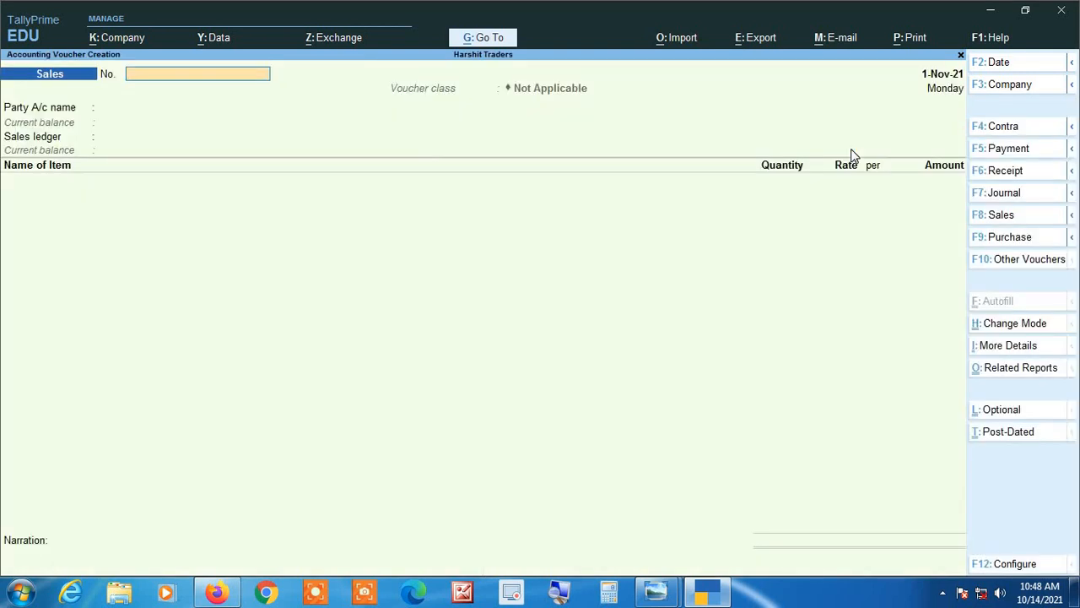
pyautogui.click(1010, 239)
pyautogui.press('Return')
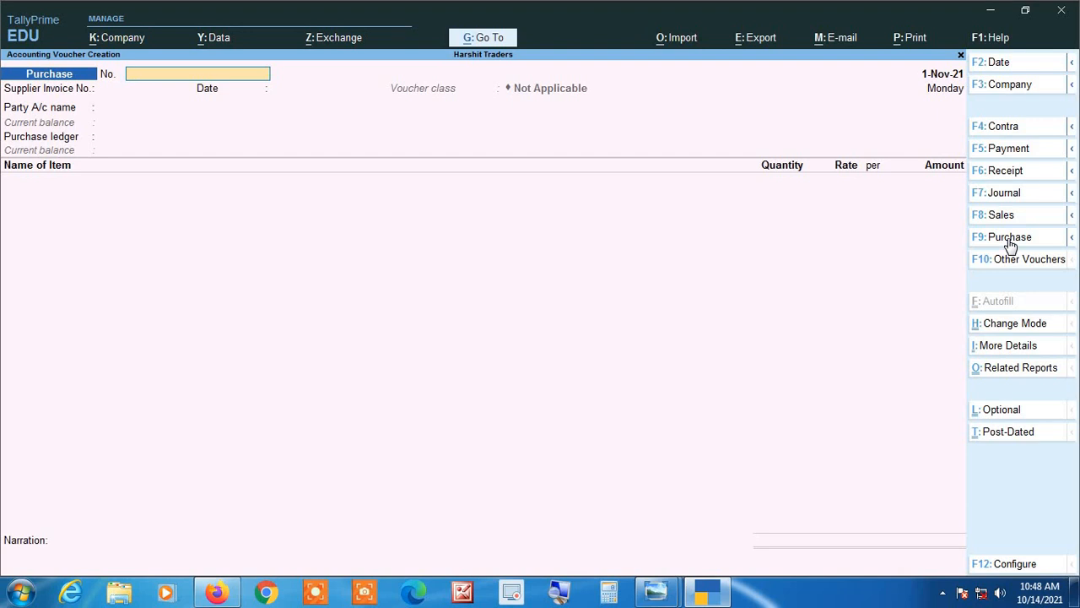
pyautogui.press('F2')
pyautogui.press('Return')
pyautogui.write('GST/21-22/0015')
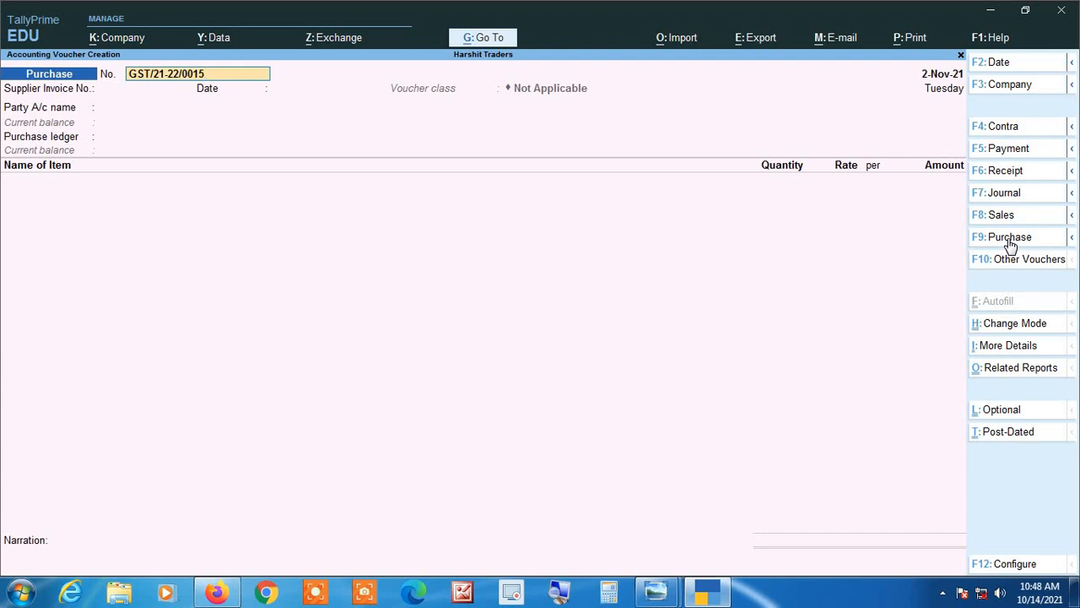
# Copy the voucher number GST/21-22/0015 into the supplier invoice number and accept 2-Nov-21 as the invoice date.
pyautogui.hotkey('ctrl', 'alt', 'c')
pyautogui.press('Return')
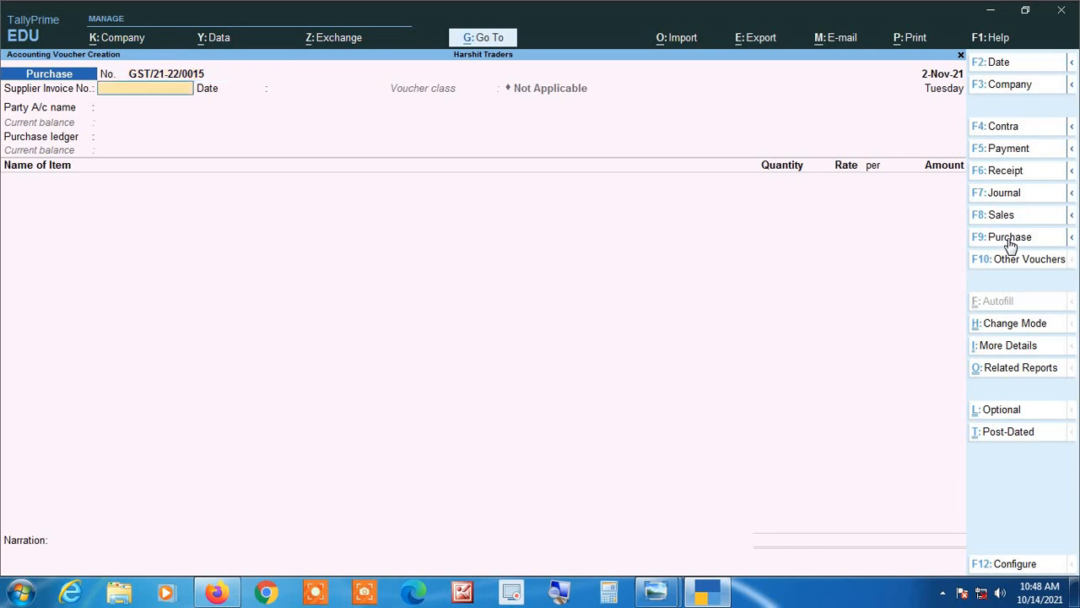
pyautogui.hotkey('ctrl', 'alt', 'v')
pyautogui.press('Return')
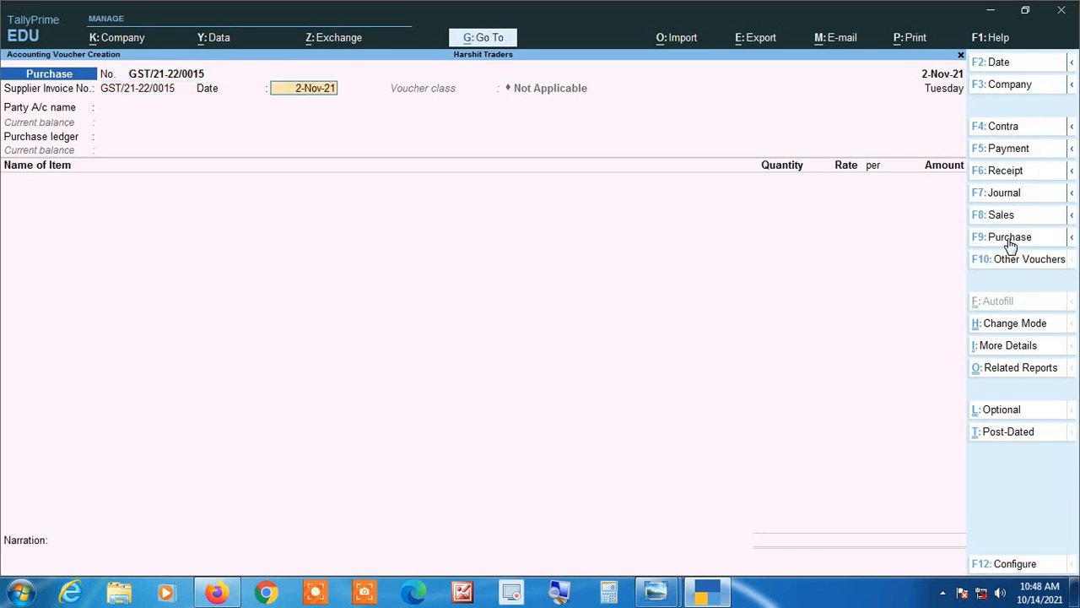
pyautogui.press('Return')
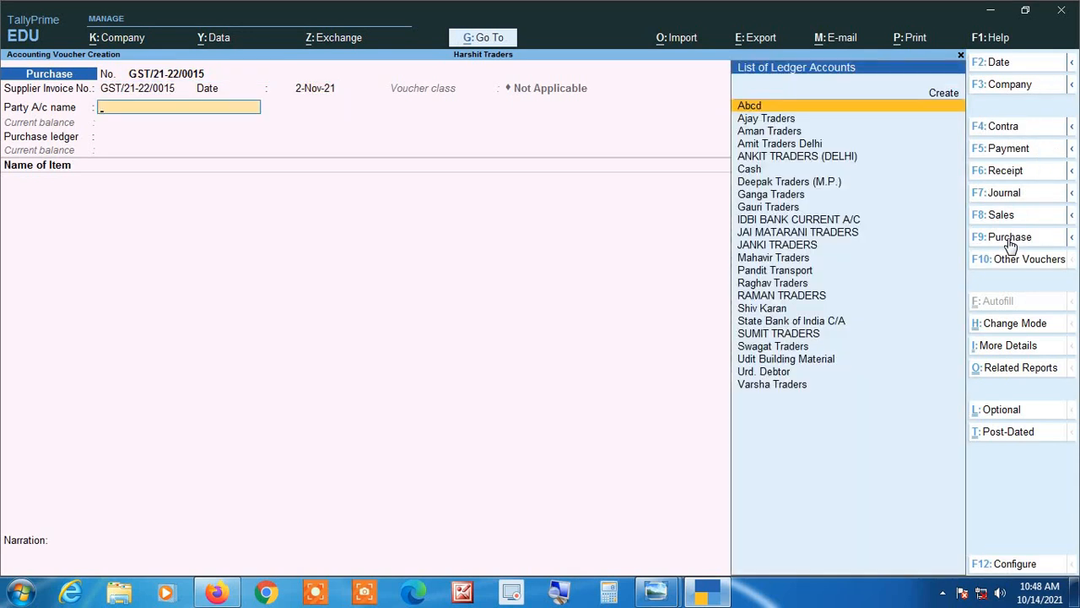
# Choose Ganga Traders as the party account and PURCHASE as the purchase ledger.
pyautogui.write('Gan')
pyautogui.press('Return')
pyautogui.press('Return')
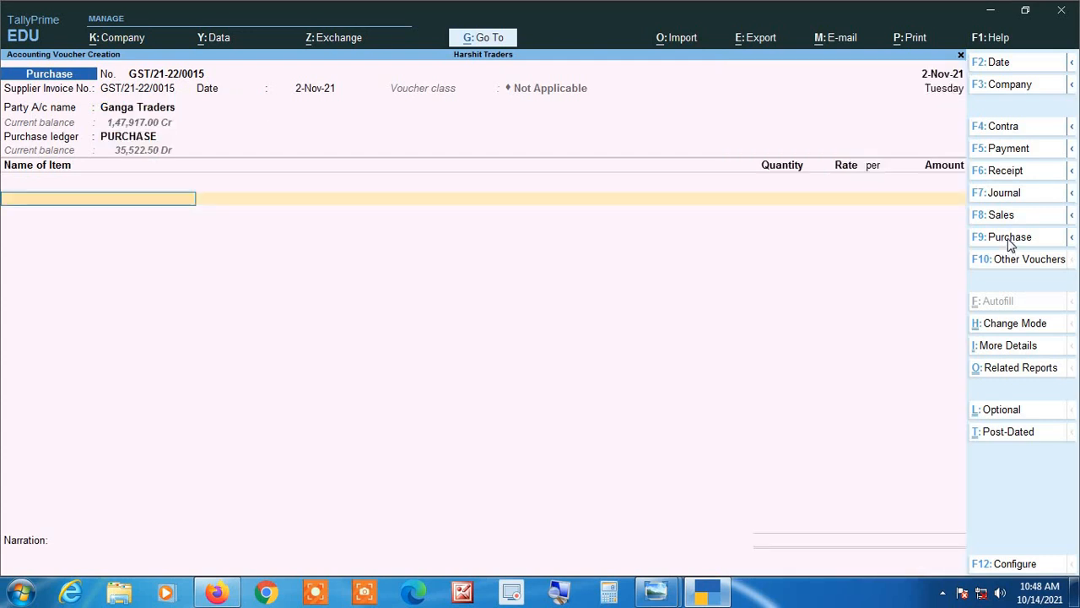
# Add the item Sugar @ 5% to the purchase voucher with a quantity of 200 kgs. at a rate of 40.00.
pyautogui.press('Down')
pyautogui.press('Down')
pyautogui.press('Down')
pyautogui.press('Down')
pyautogui.press('Down')
pyautogui.press('Down')
pyautogui.press('Down')
pyautogui.press('Down')
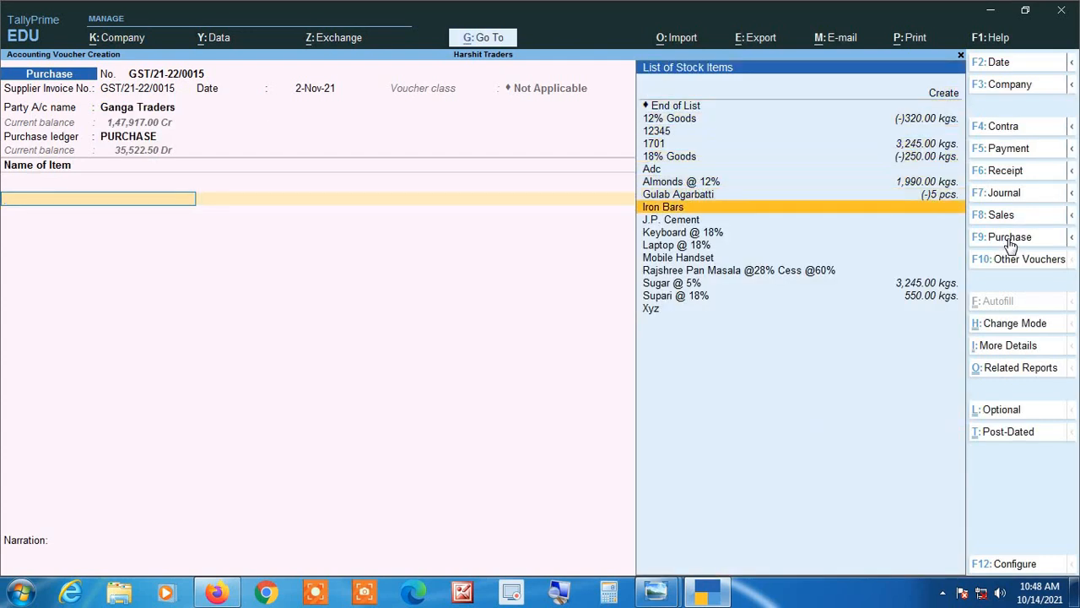
pyautogui.press('Down')
pyautogui.press('Down')
pyautogui.press('Down')
pyautogui.press('Down')
pyautogui.press('Down')
pyautogui.press('Down')
pyautogui.press('Return')
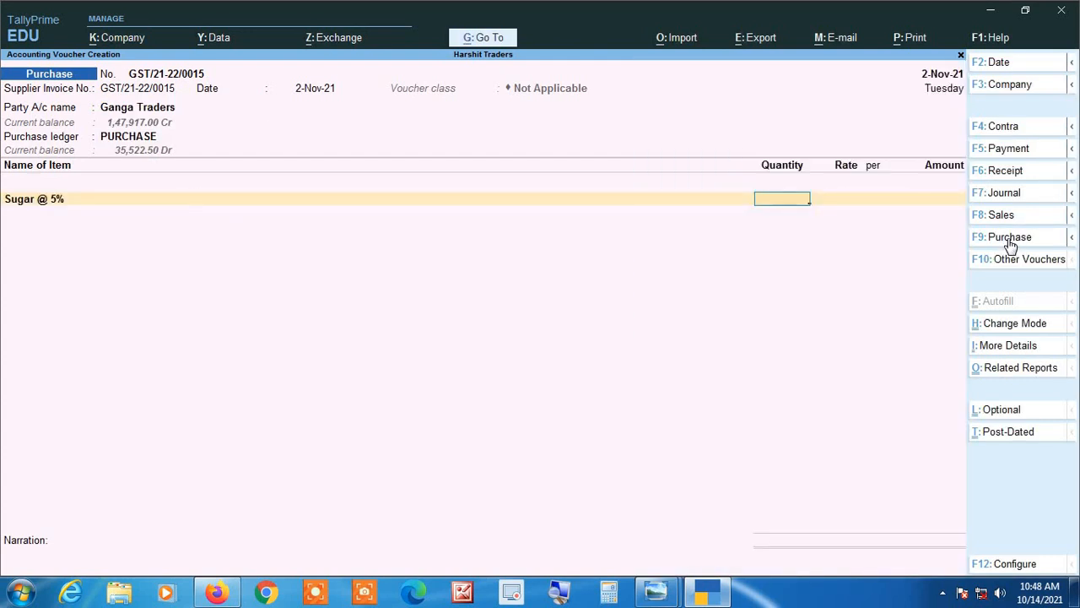
pyautogui.write('200')
pyautogui.press('Return')
pyautogui.press('Return')
pyautogui.press('Return')
pyautogui.press('Return')
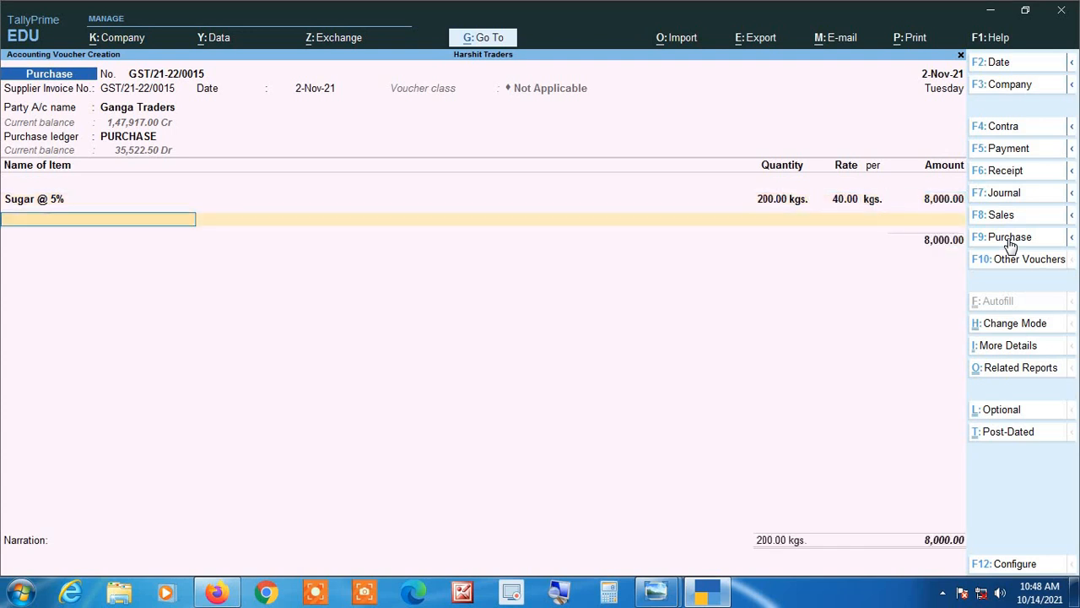
# Add the Cgst and Sgst ledgers to the purchase voucher and proceed to its narration.
pyautogui.press('Return')
pyautogui.press('Return')
pyautogui.press('Return')
pyautogui.write('sg')
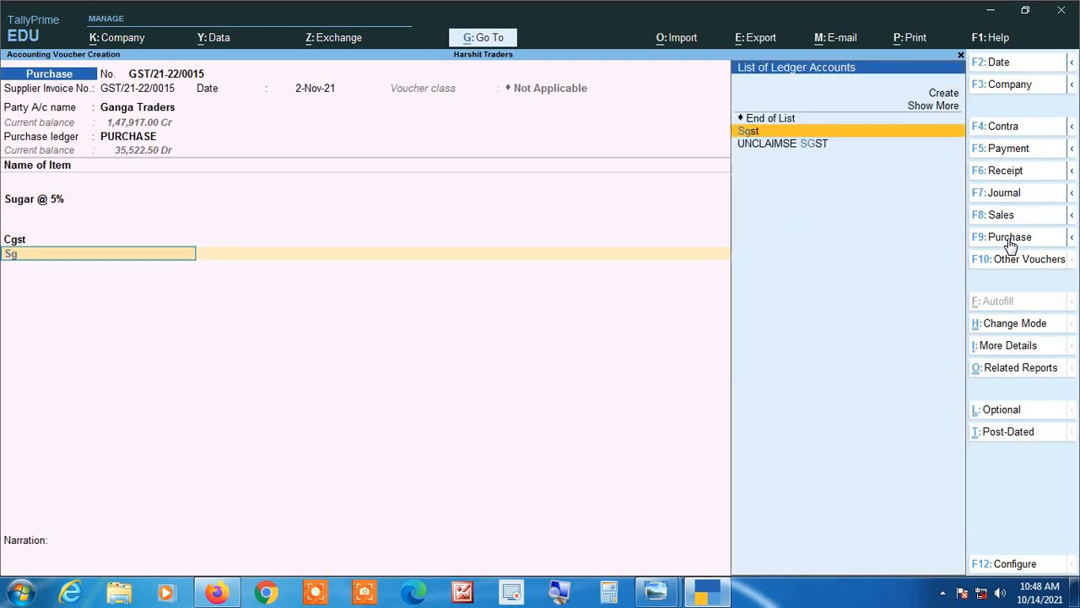
pyautogui.press('Return')
pyautogui.press('Return')
pyautogui.press('Return')
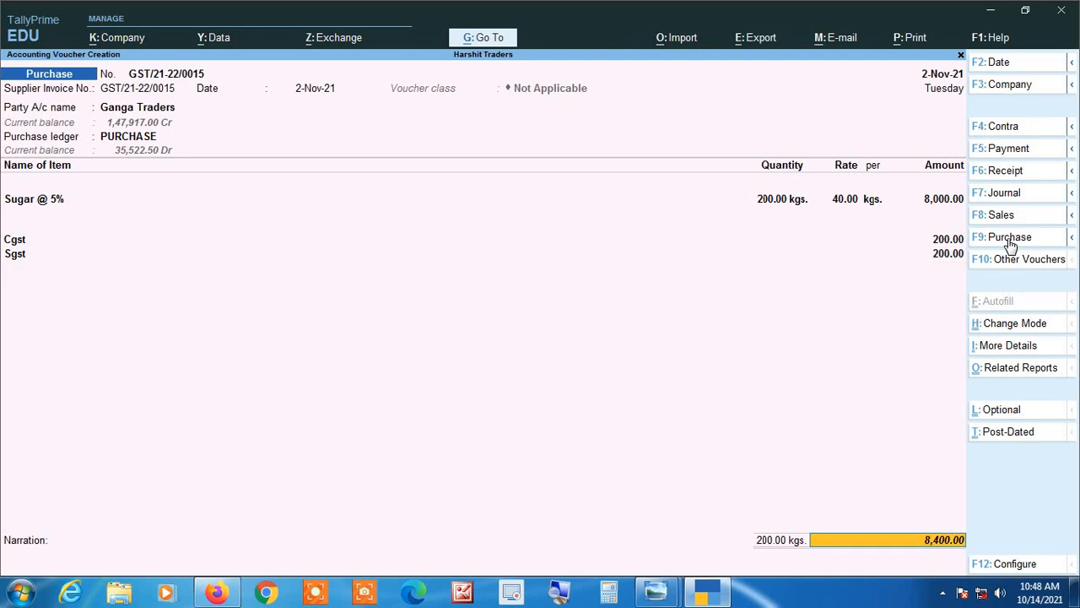
pyautogui.press('Return')
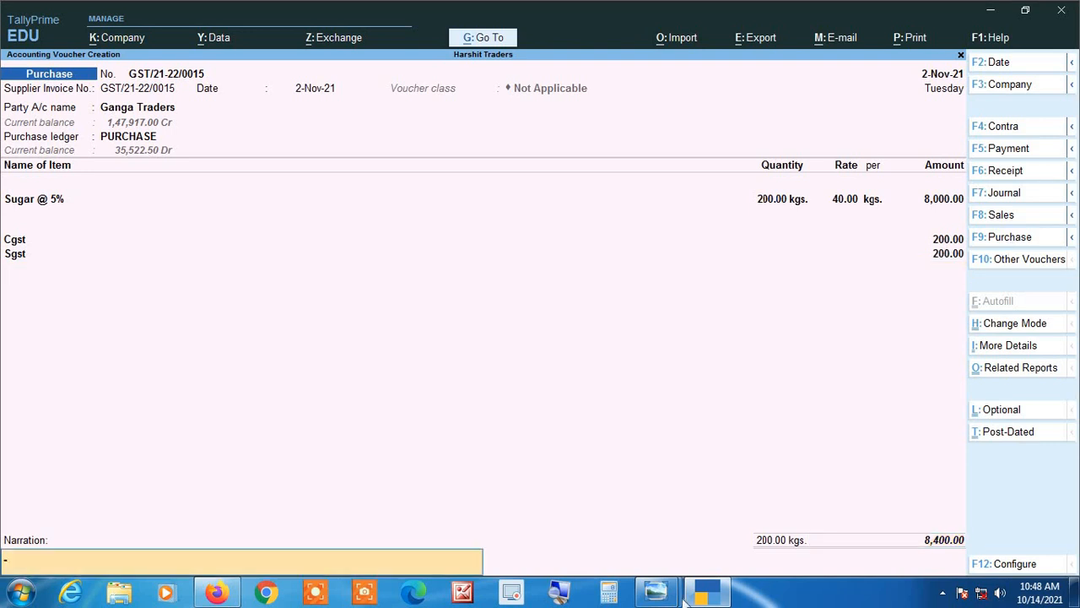
# Enter BILL DATE 04-11-2021 as the purchase voucher's narration and accept the voucher.
pyautogui.click(570, 595)
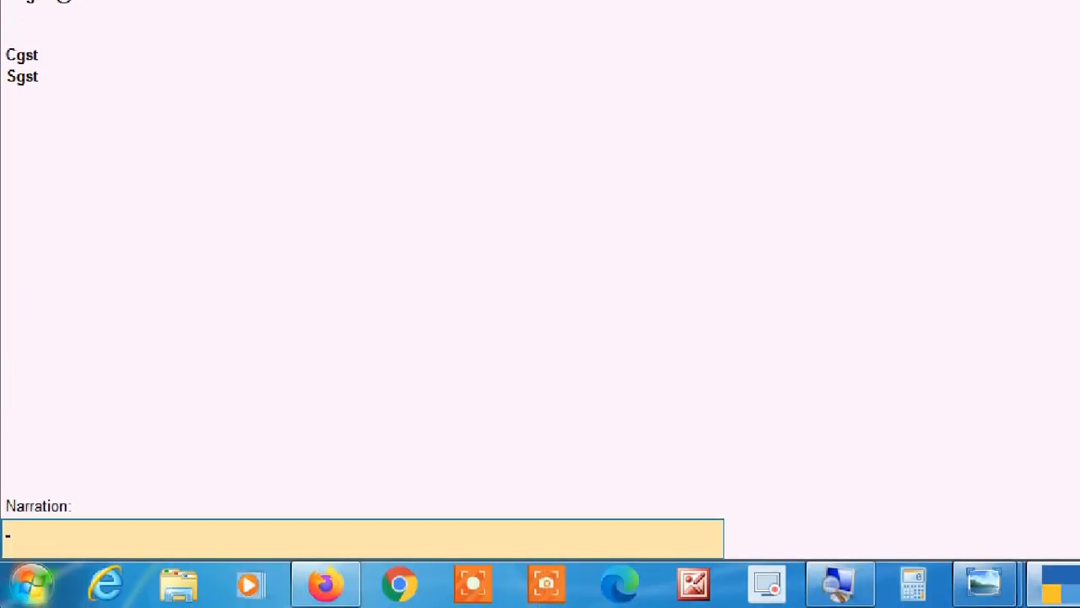
pyautogui.write('bil')
pyautogui.press('BackSpace')
pyautogui.press('BackSpace')
pyautogui.press('BackSpace')
pyautogui.write('Bl')
pyautogui.write('LL DATE')
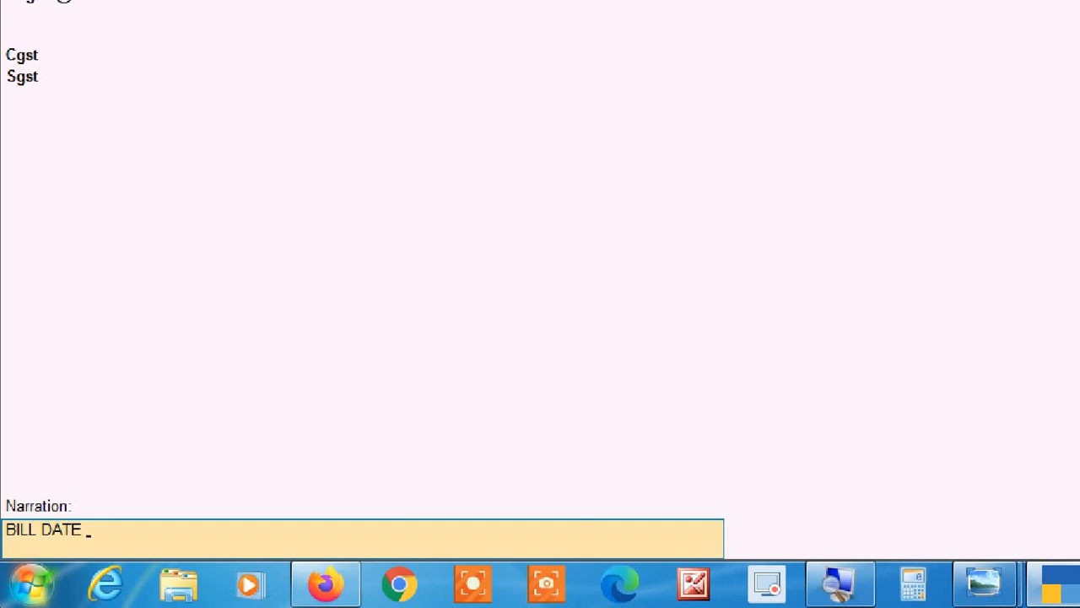
pyautogui.write(' 04-11-2021')
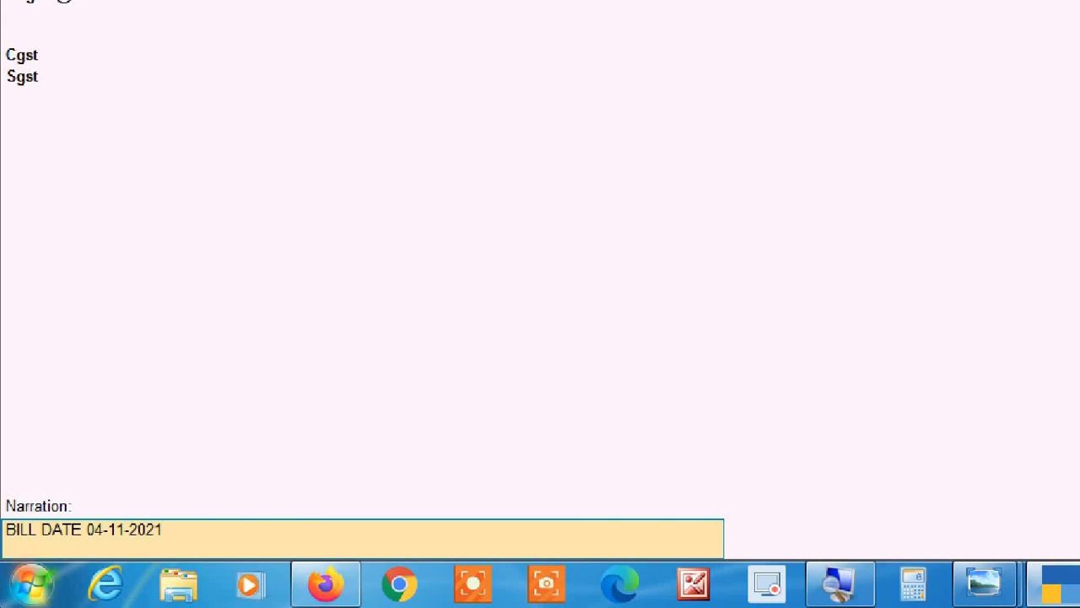
pyautogui.press('Return')
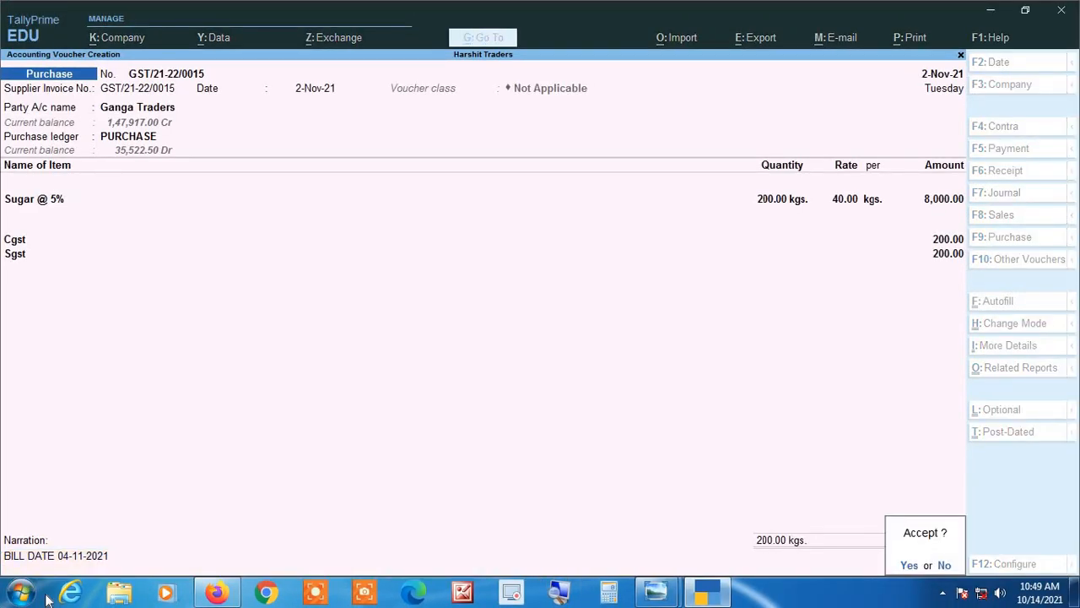
pyautogui.press('y')
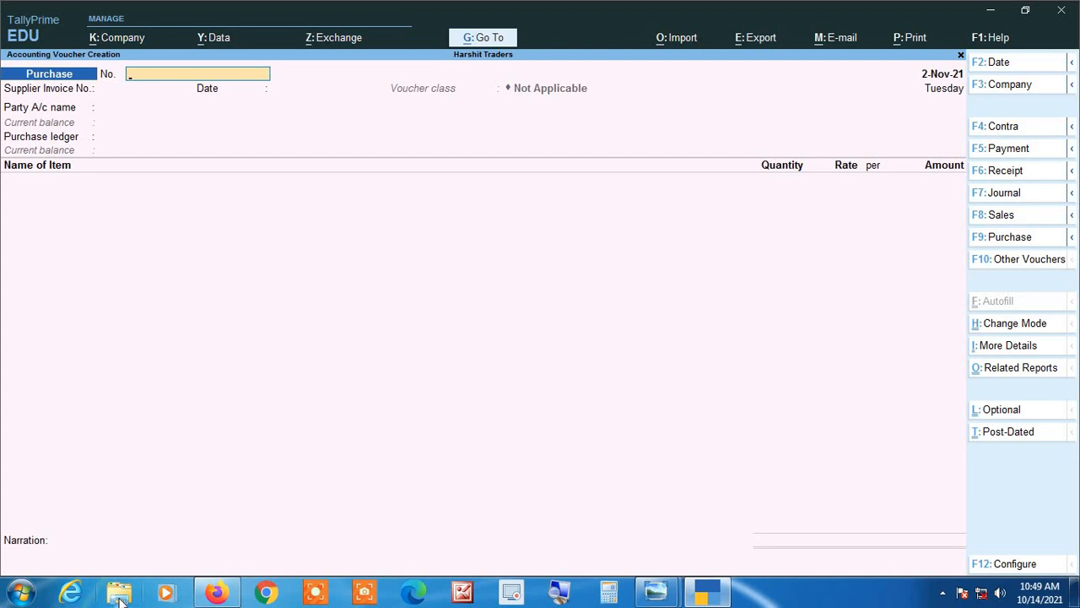
# Start a sales voucher numbered GST/21-22/0150 with Deepak Traders (M.P.) as the party account and Sales as the sales ledger.
pyautogui.press('F8')
pyautogui.press('Return')
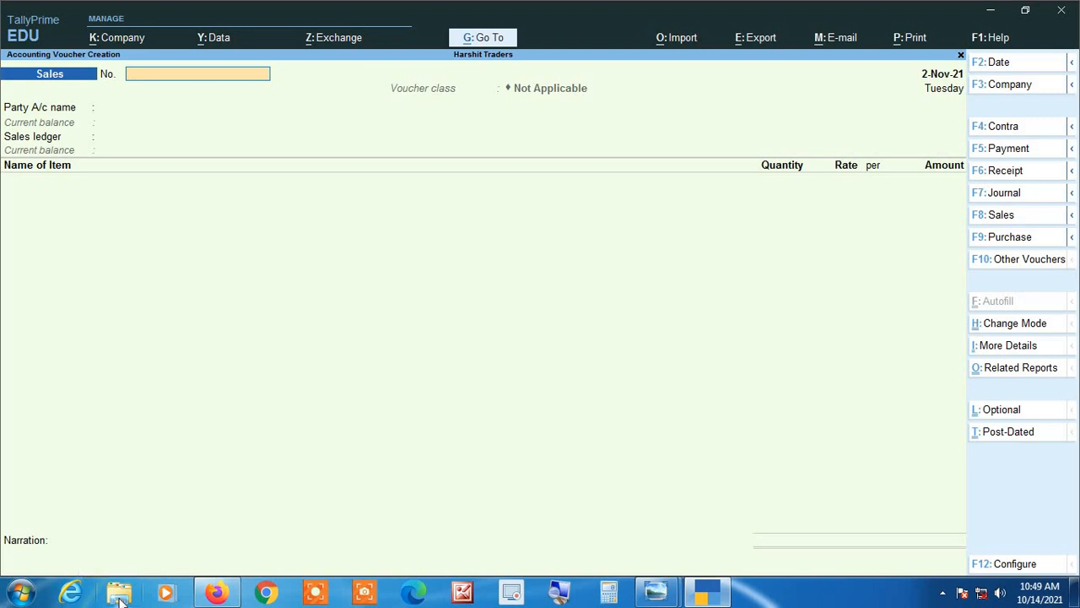
pyautogui.write('g')
pyautogui.press('BackSpace')
pyautogui.press('BackSpace')
pyautogui.press('BackSpace')
pyautogui.write('GST')
pyautogui.write('-22/0150')
pyautogui.press('Return')
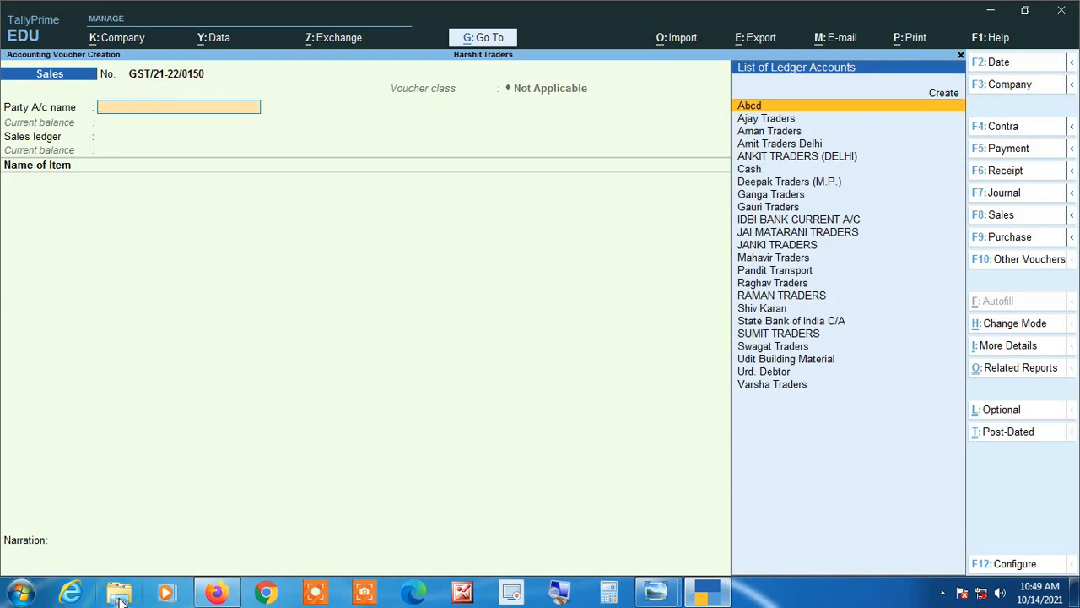
pyautogui.write('Dee')
pyautogui.press('Return')
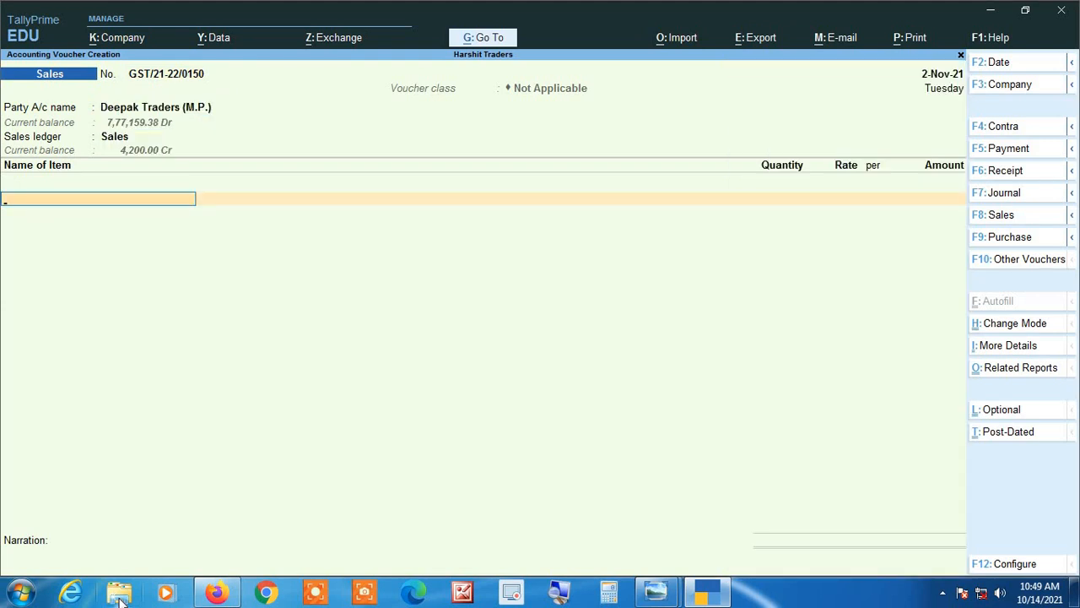
# Add the item Supari @ 18% to the sales voucher with a quantity of 50 kgs. at a rate of 240.00.
pyautogui.press('Down')
pyautogui.press('Down')
pyautogui.press('Down')
pyautogui.press('Down')
pyautogui.press('Down')
pyautogui.press('Down')
pyautogui.press('Down')
pyautogui.press('Down')
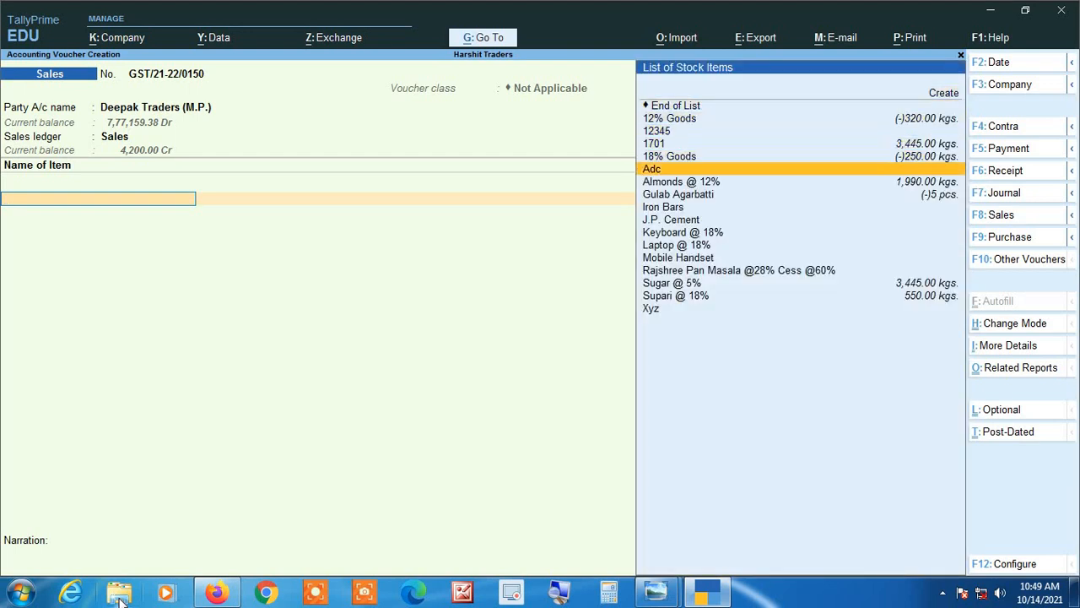
pyautogui.press('Down')
pyautogui.press('Down')
pyautogui.press('Down')
pyautogui.press('Down')
pyautogui.press('Down')
pyautogui.press('Down')
pyautogui.press('Down')
pyautogui.press('Down')
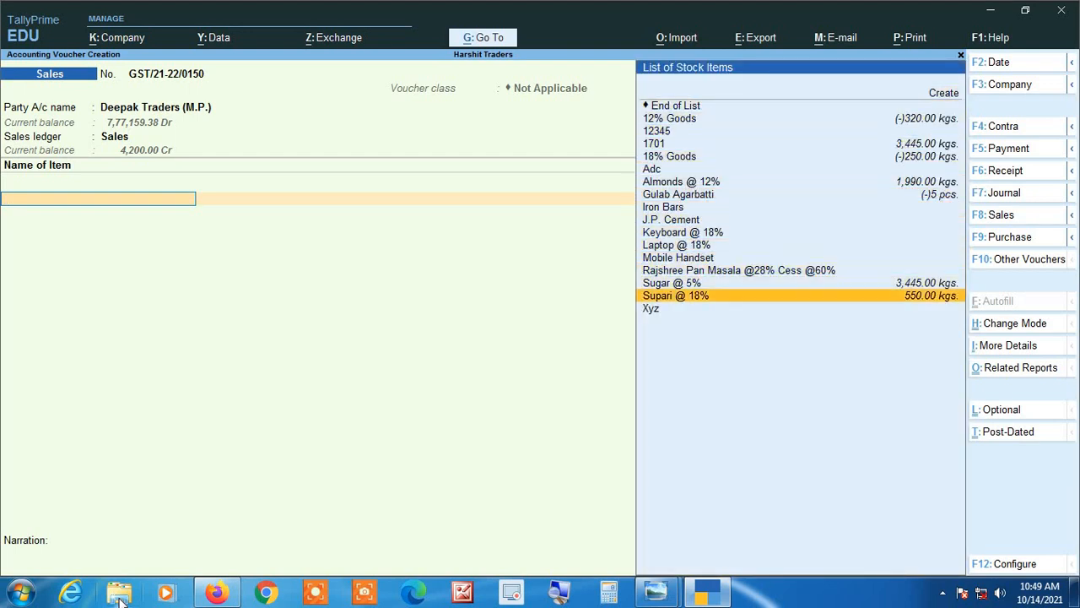
pyautogui.press('Return')
pyautogui.write('50')
pyautogui.press('Return')
pyautogui.press('Return')
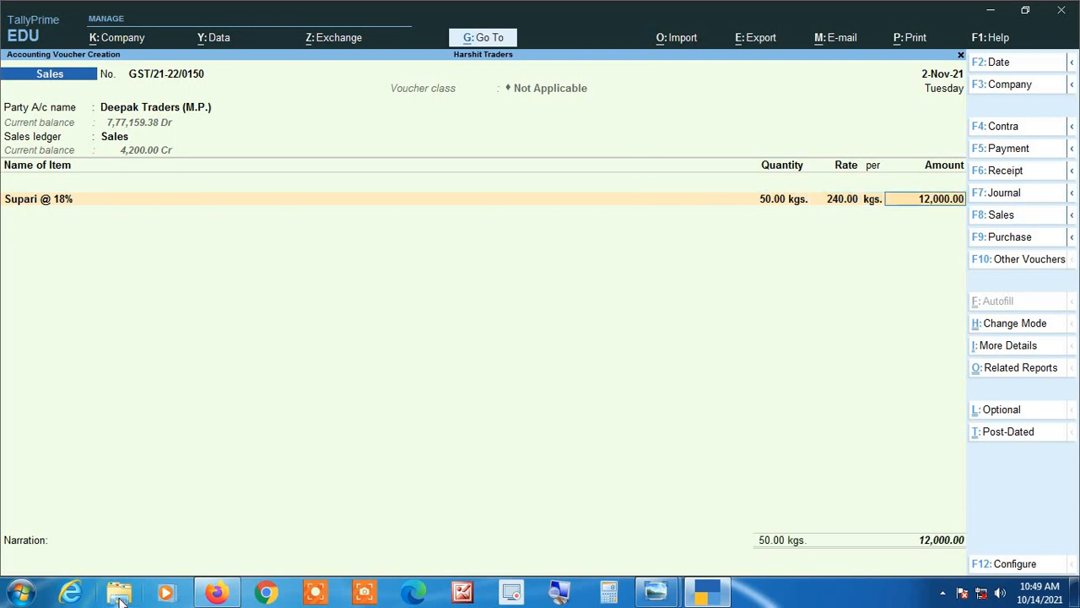
pyautogui.press('Return')
# Add the Cgst and Sgst ledgers to the sales voucher and proceed to its narration.
pyautogui.press('Return')
pyautogui.write('cg')
pyautogui.press('Return')
pyautogui.press('Return')
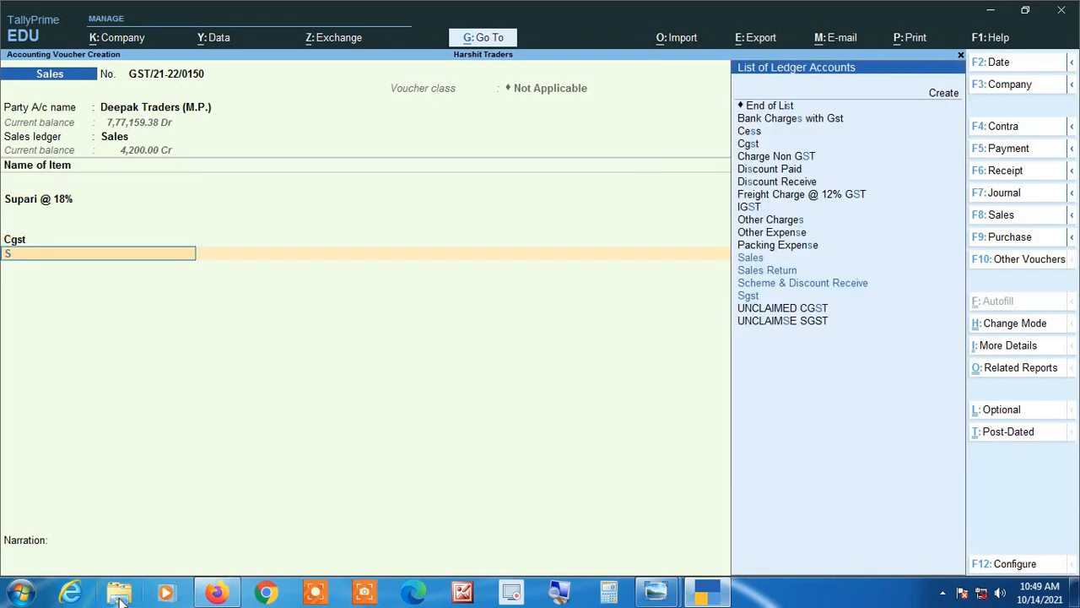
pyautogui.write('sg')
pyautogui.press('Return')
pyautogui.press('Return')
pyautogui.press('Return')
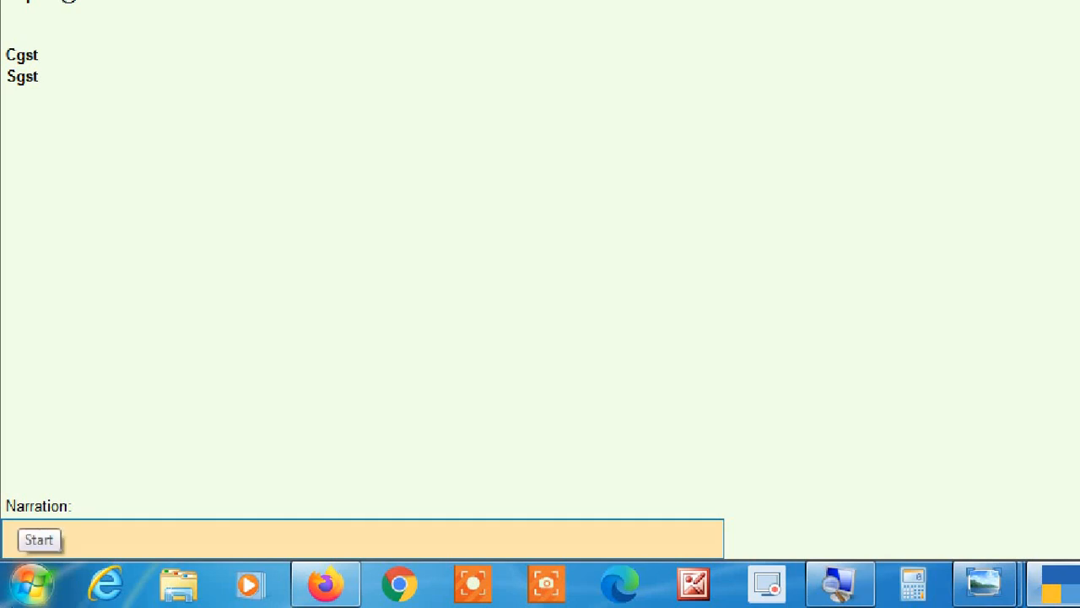
# Enter BILL DATE 04-11-2021 as the sales voucher's narration.
pyautogui.write('bill')
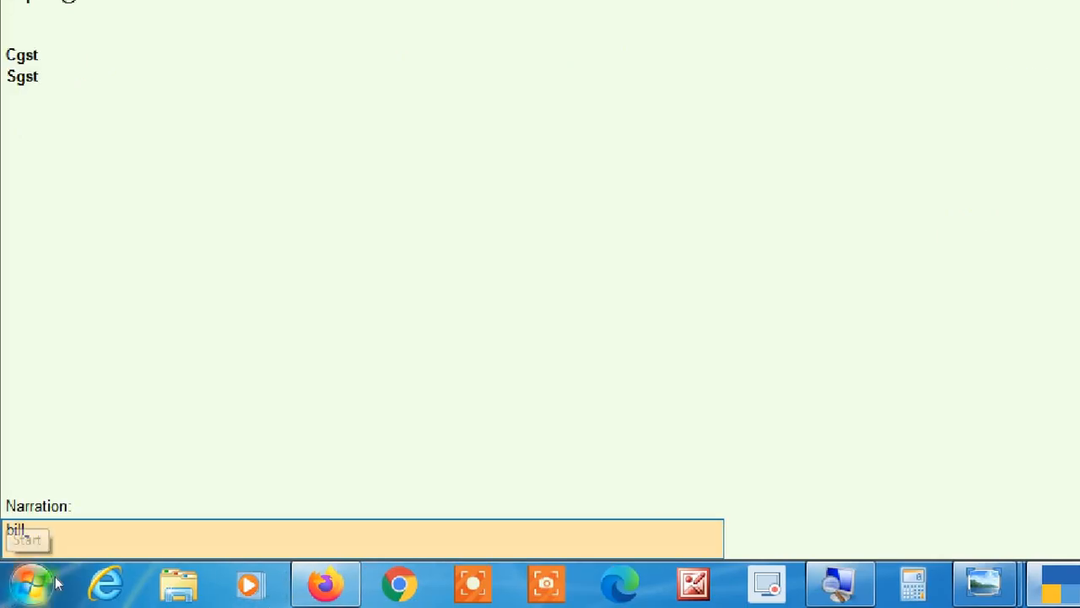
pyautogui.press('BackSpace')
pyautogui.press('BackSpace')
pyautogui.press('BackSpace')
pyautogui.press('BackSpace')
pyautogui.press('BackSpace')
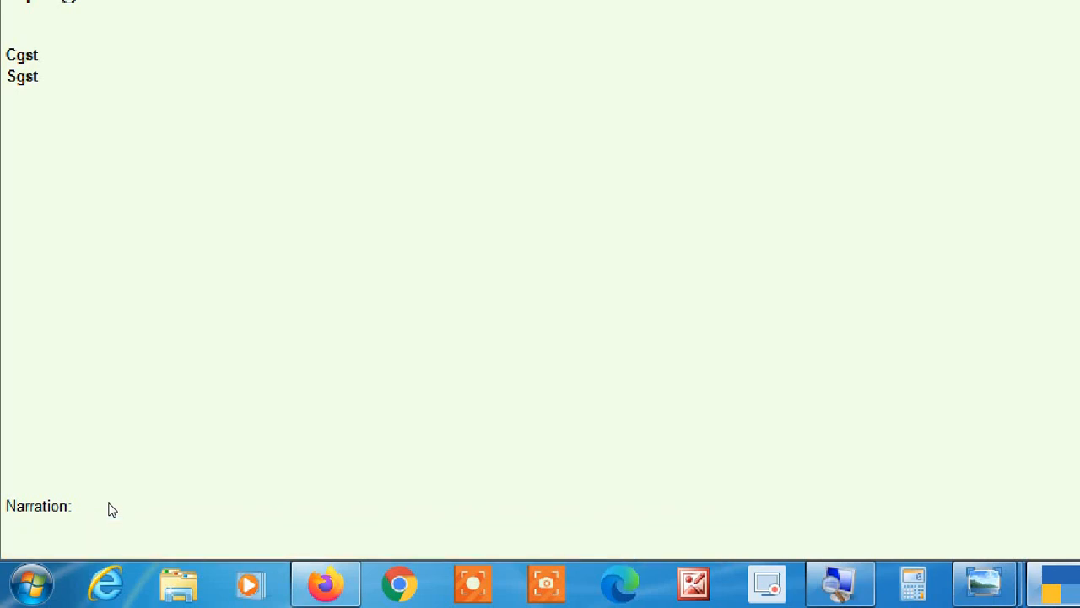
pyautogui.press('Return')
pyautogui.write('B')
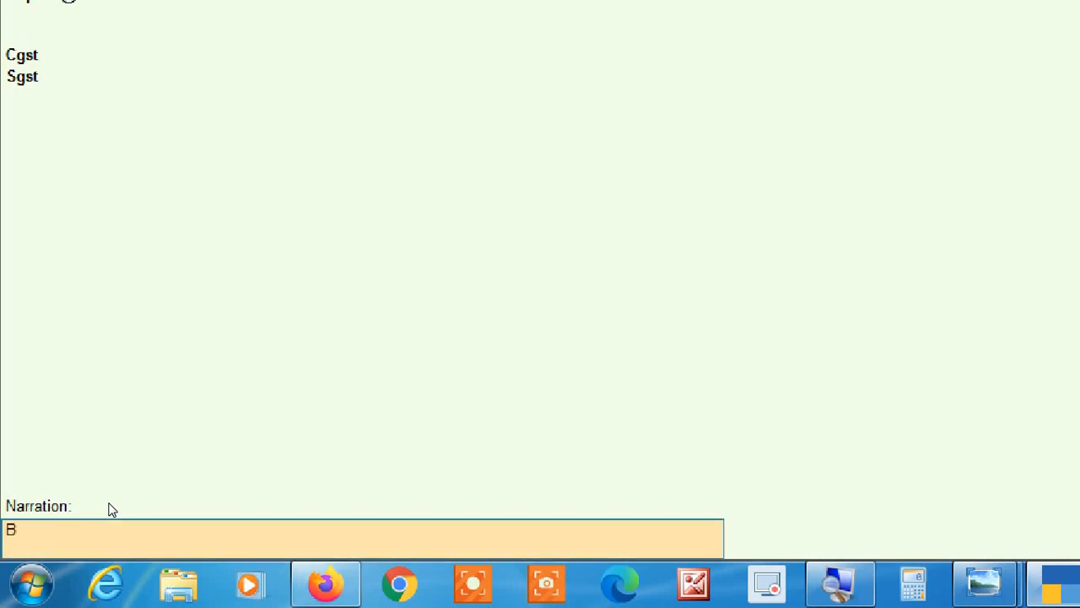
pyautogui.write('l')
pyautogui.write('LL DATE')
pyautogui.write(' 04-')
pyautogui.write('11-2021')
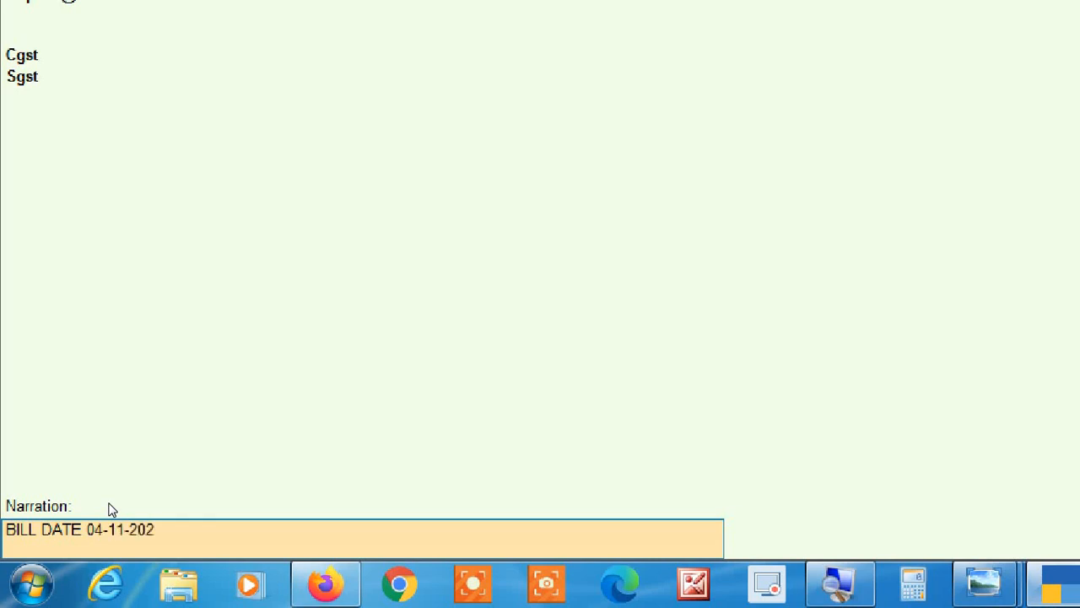
# Leave the sales voucher without accepting it and return to the Gateway of Tally, declining to quit.
pyautogui.press('super+Escape')
pyautogui.press('Escape')
pyautogui.press('Escape')
pyautogui.press('Escape')
pyautogui.press('Escape')
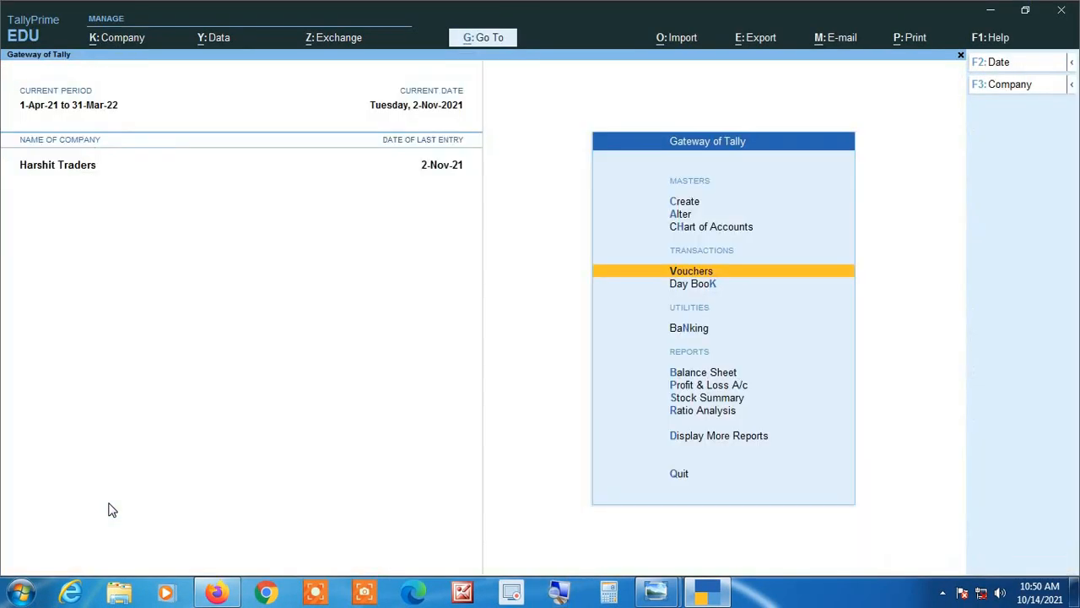
pyautogui.press('Escape')
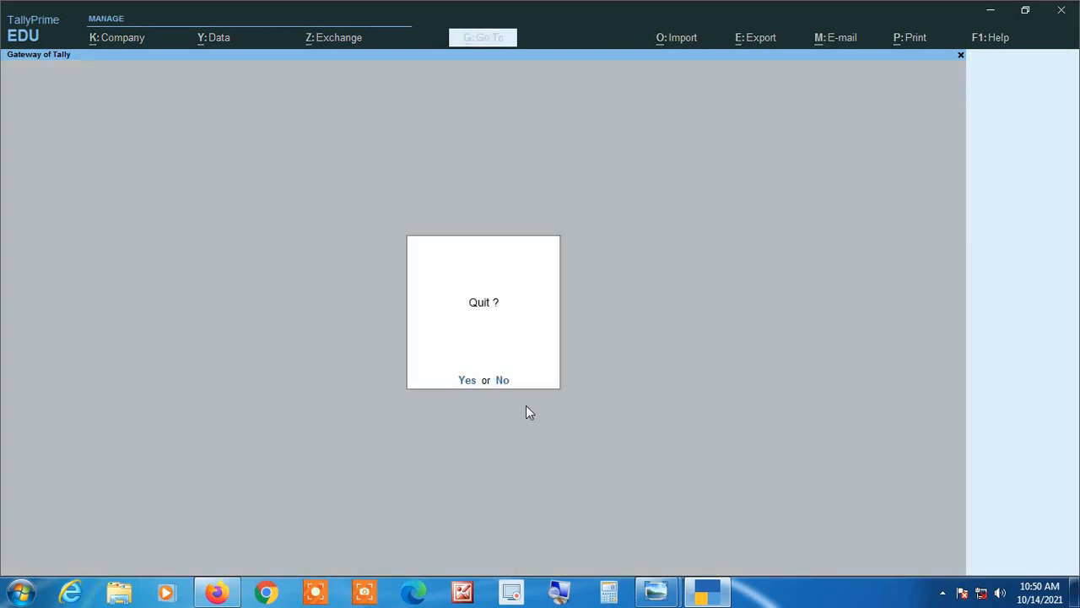
pyautogui.click(504, 381)
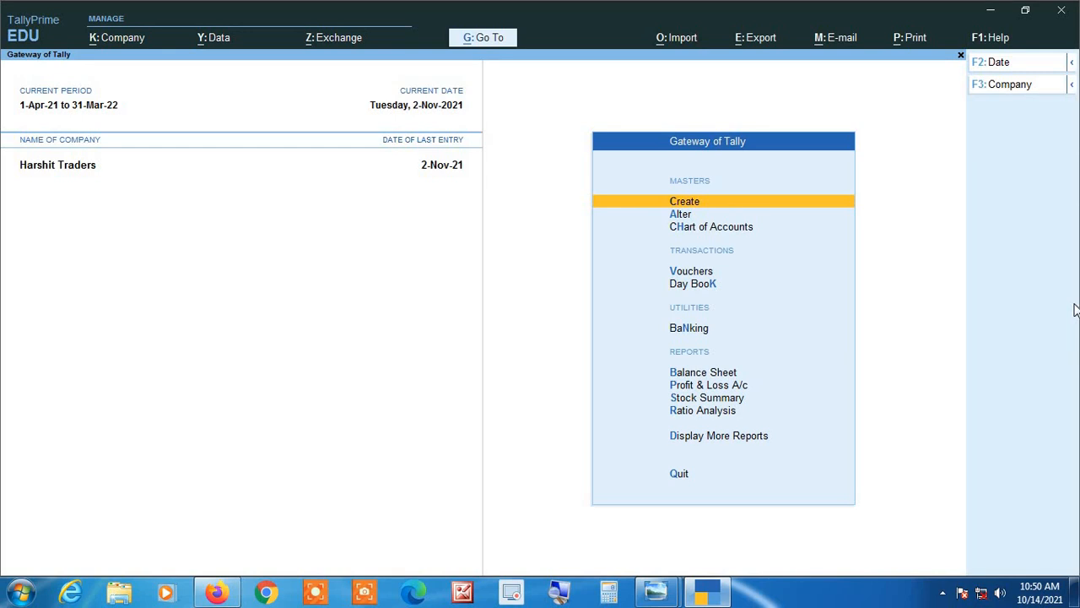
# Examine the November voucher list in the Sales Register, and return to the account books.
pyautogui.press('d')
pyautogui.press('a')
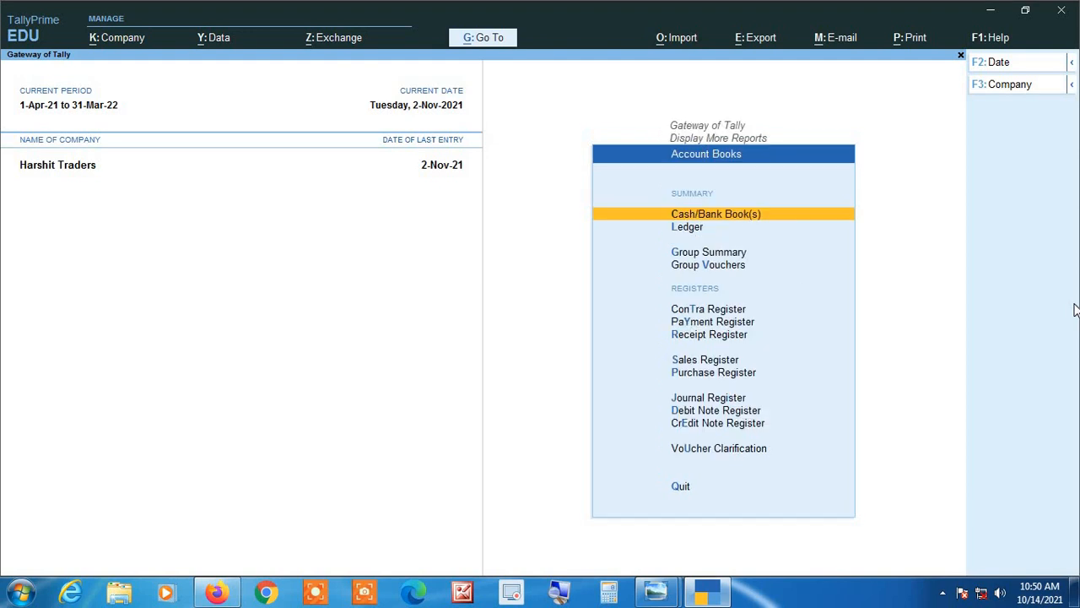
pyautogui.press('s')
pyautogui.press('Return')
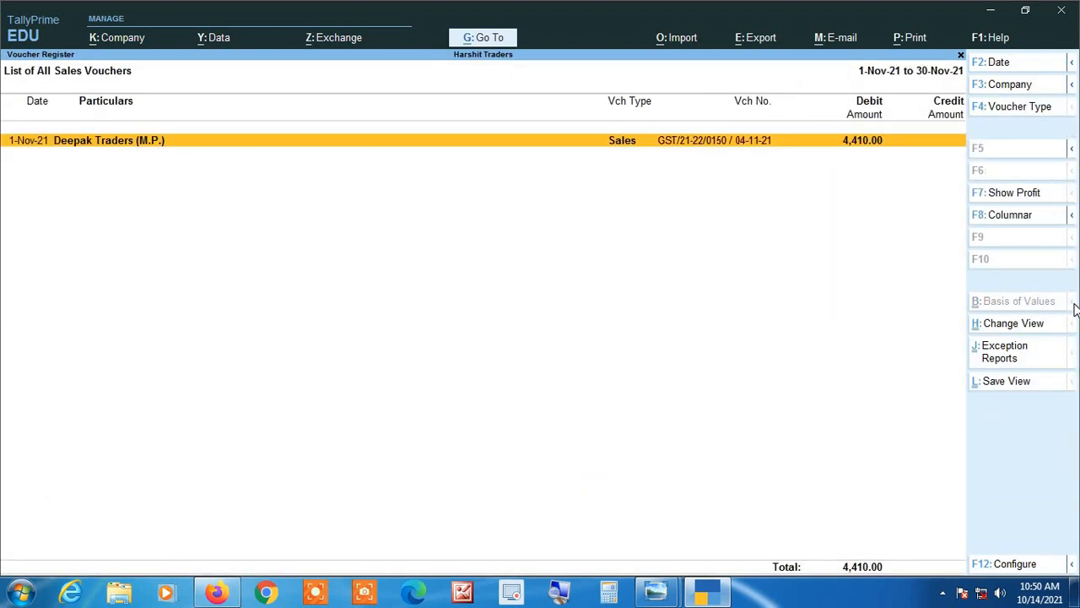
pyautogui.press('Escape')
pyautogui.press('Escape')
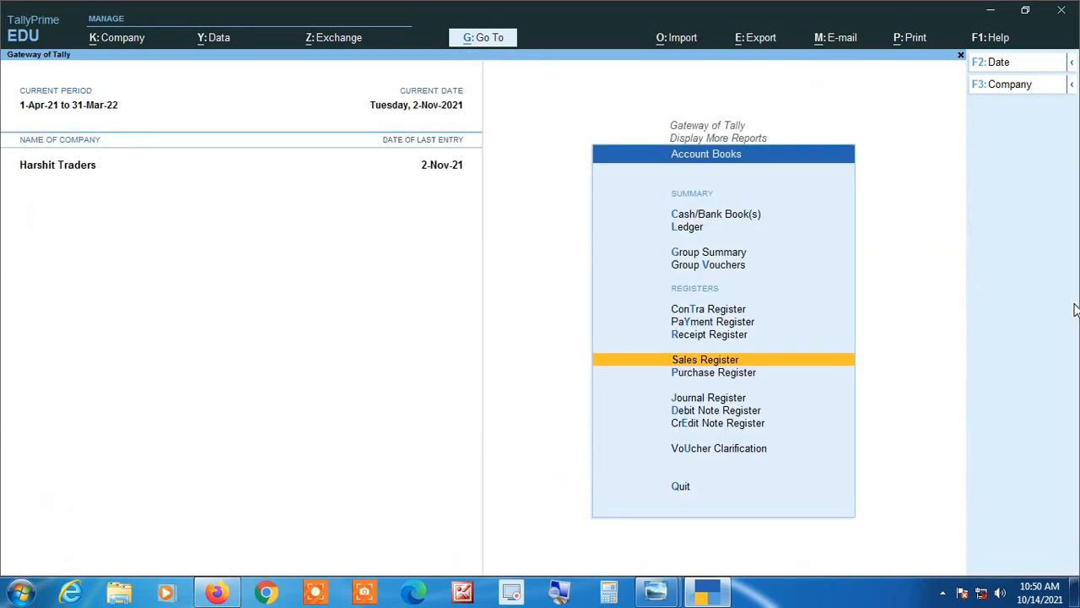
# Open the November voucher list in the Purchase Register and compare the voucher numbers of the two Ganga Traders entries.
pyautogui.press('Down')
pyautogui.press('Return')
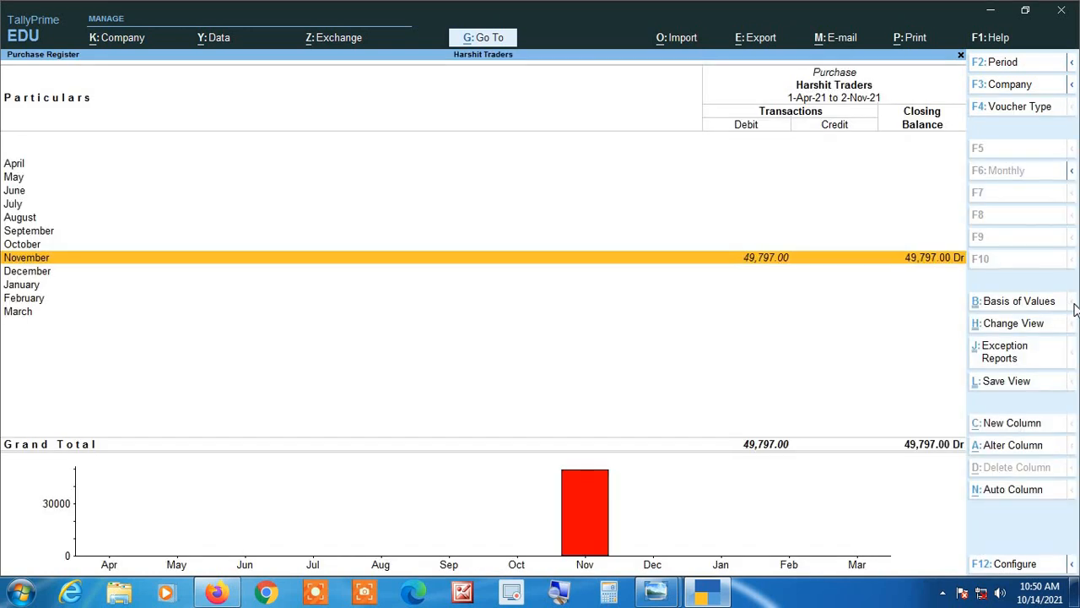
pyautogui.press('Return')
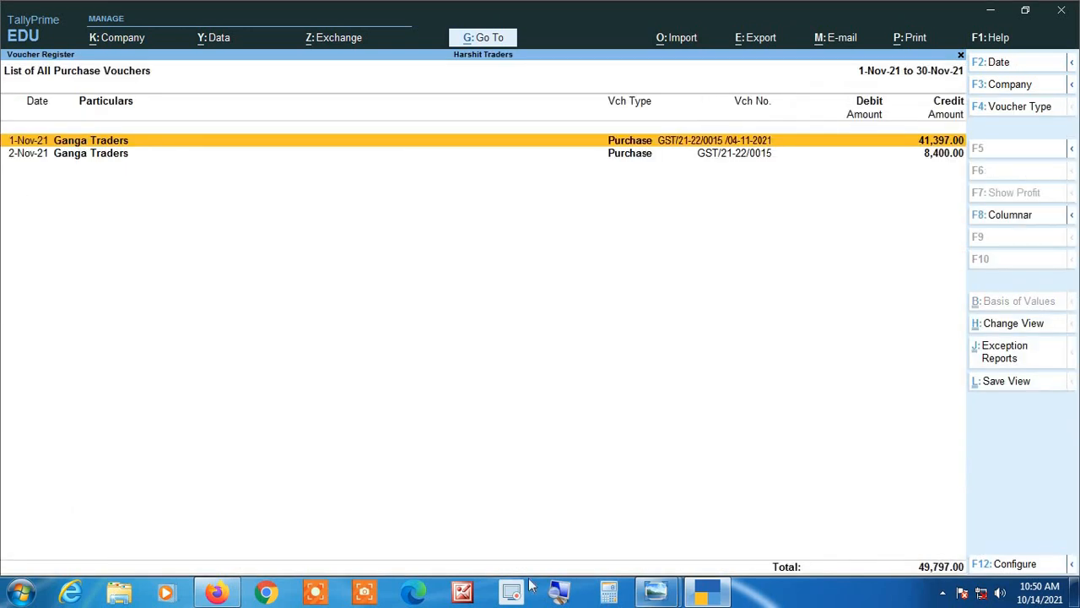
pyautogui.click(559, 593)
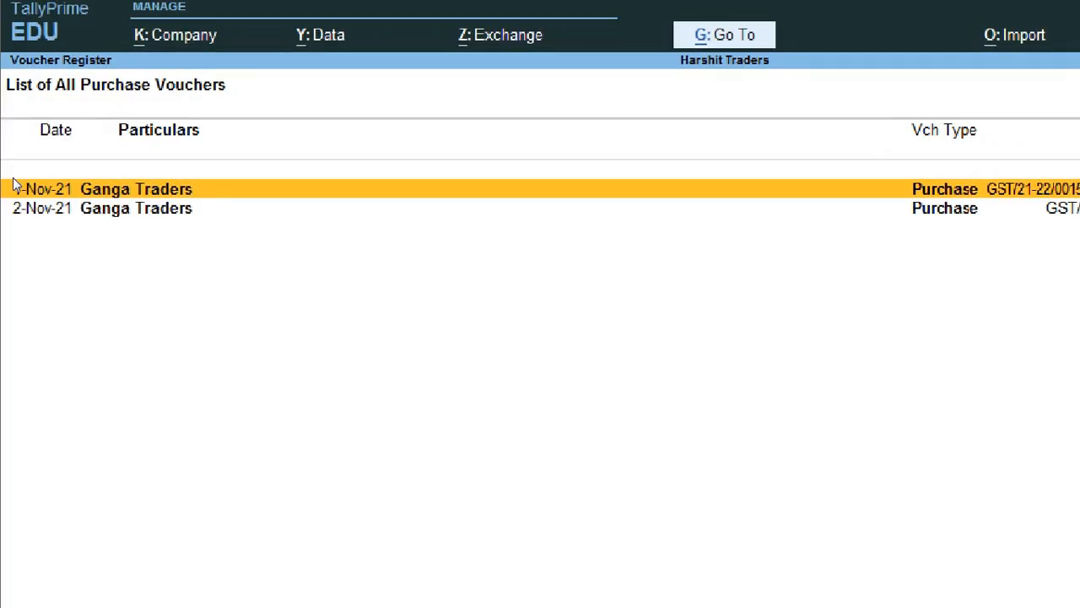
pyautogui.press('Down')
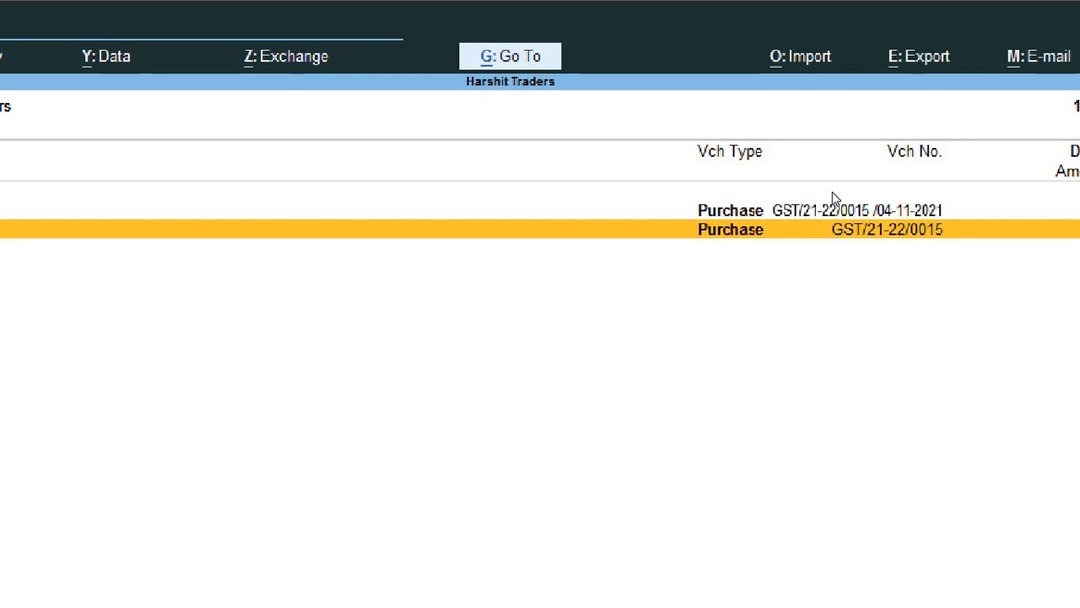
pyautogui.press('super+Escape')
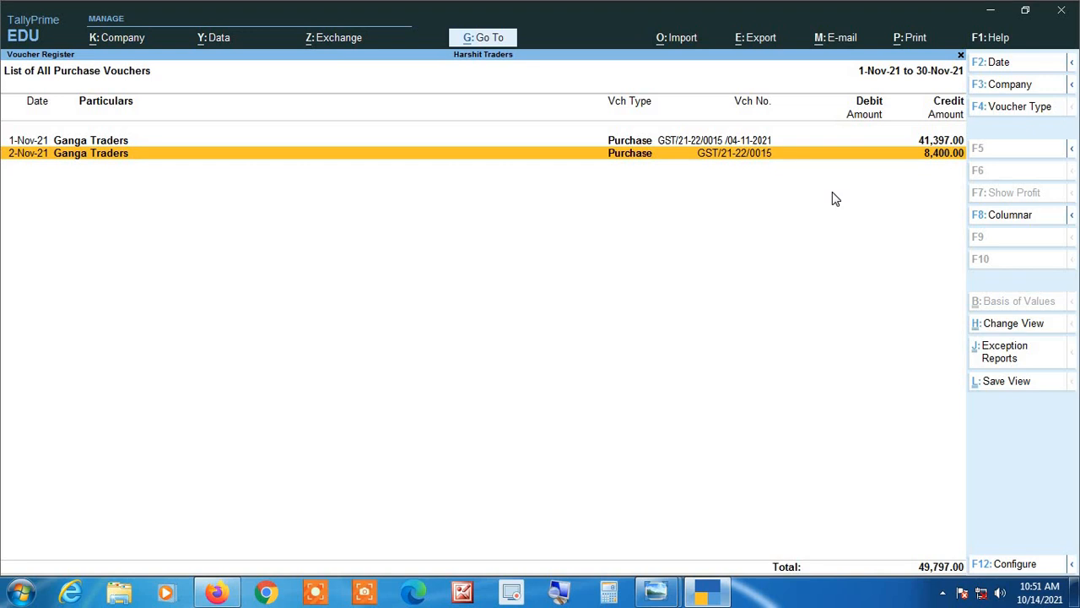
# Configure the purchase voucher list to show narrations.
pyautogui.press('F12')
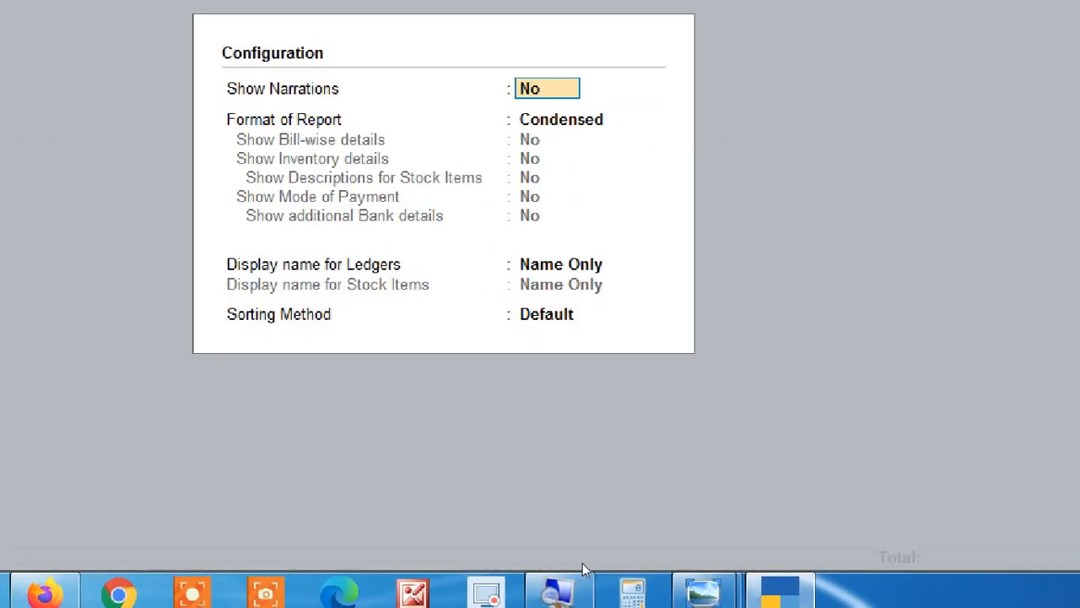
pyautogui.write('yes')
pyautogui.press('Return')
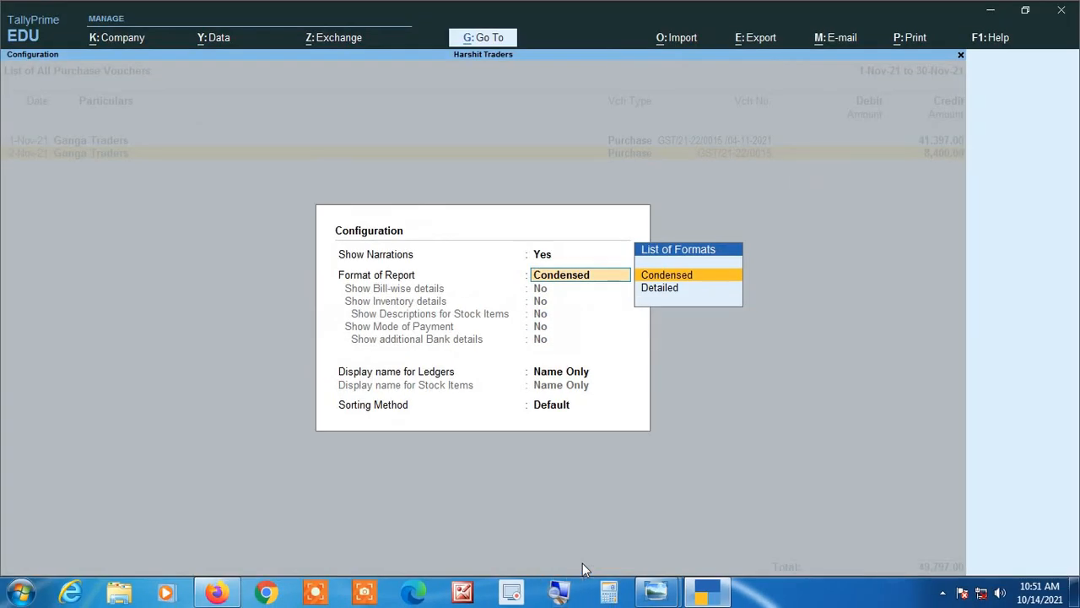
pyautogui.hotkey('ctrl', 'a')
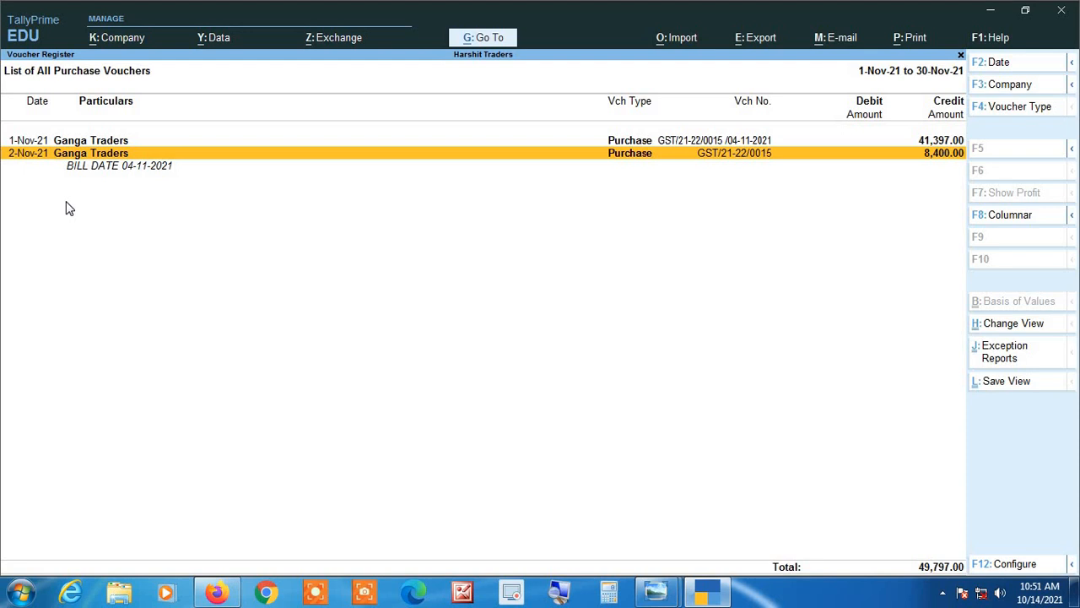
# Set the purchase voucher list to the Detailed format with inventory details shown, and return to Display More Reports.
pyautogui.press('F12')
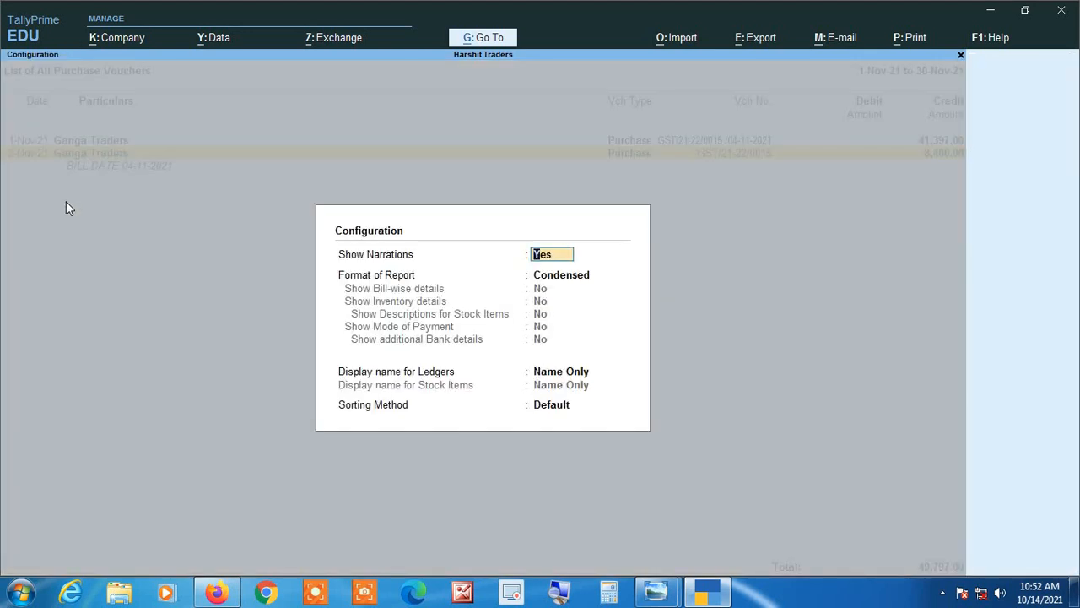
pyautogui.click(558, 598)
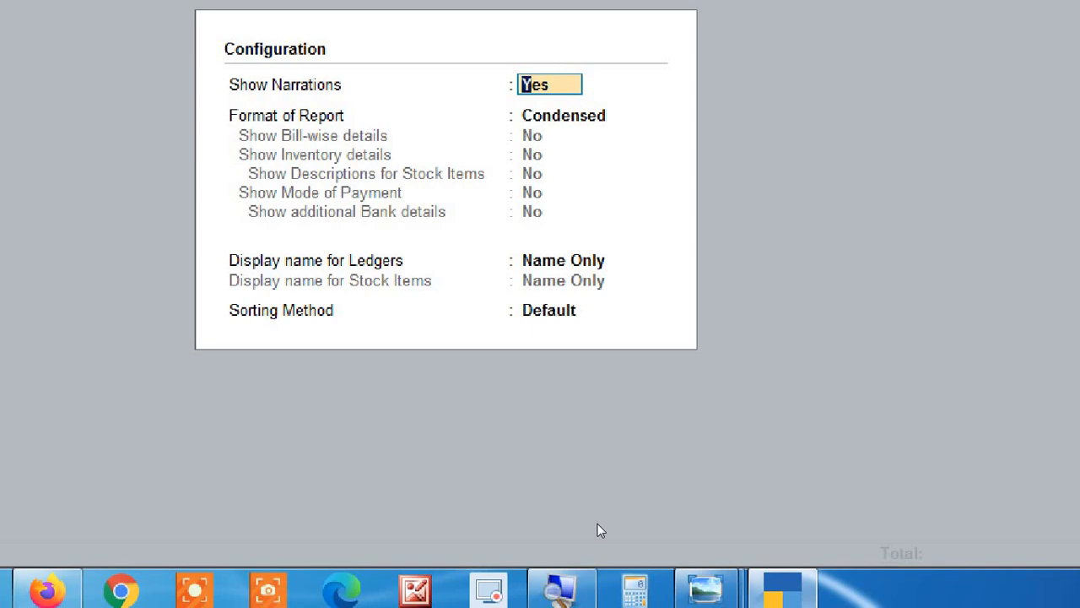
pyautogui.press('Return')
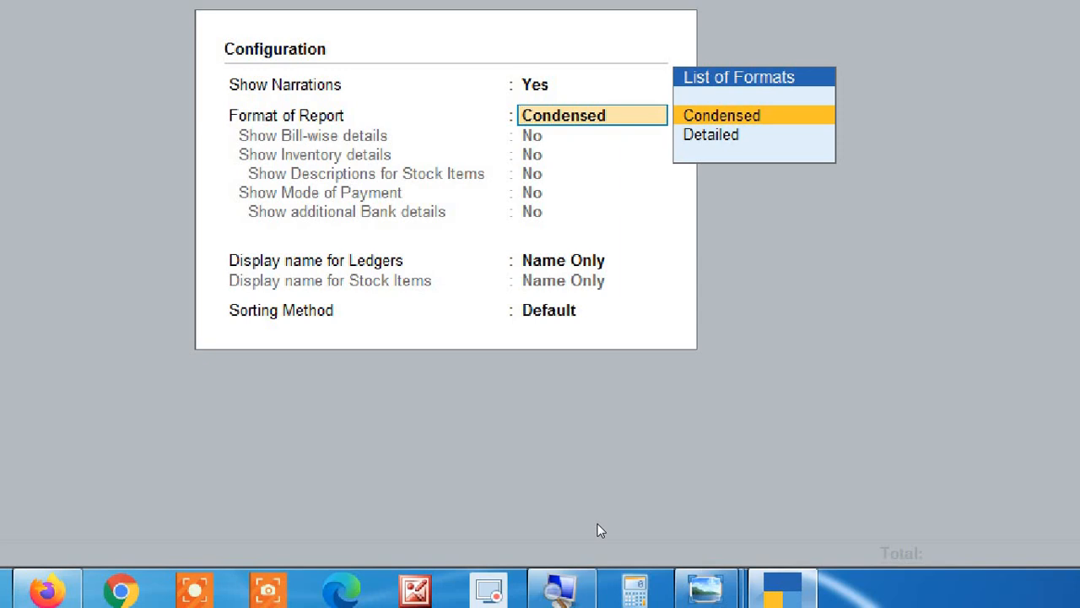
pyautogui.press('Down')
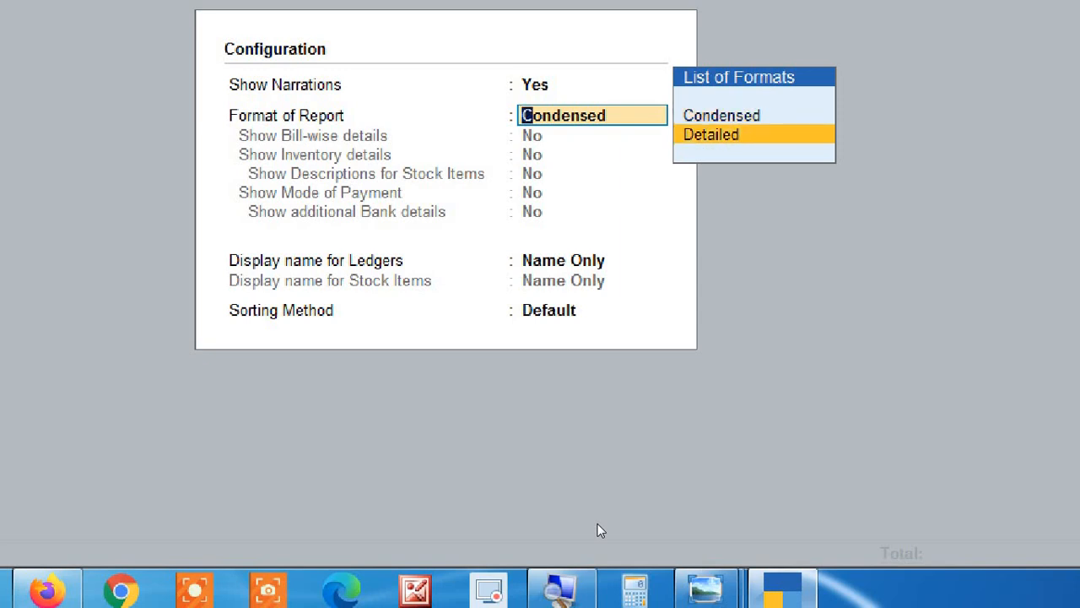
pyautogui.press('Return')
pyautogui.press('Return')
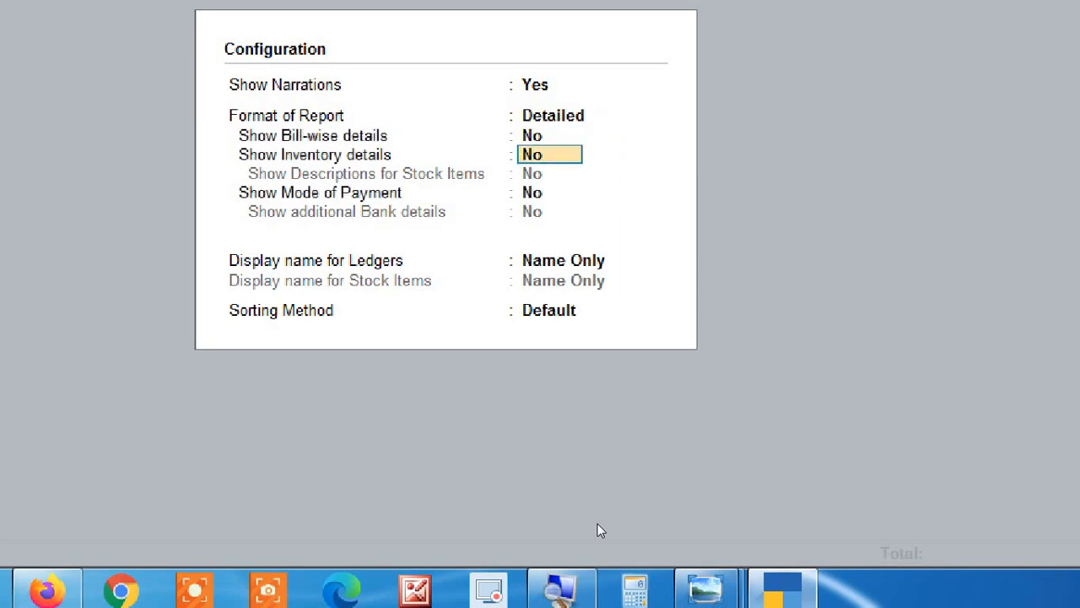
pyautogui.write('ye')
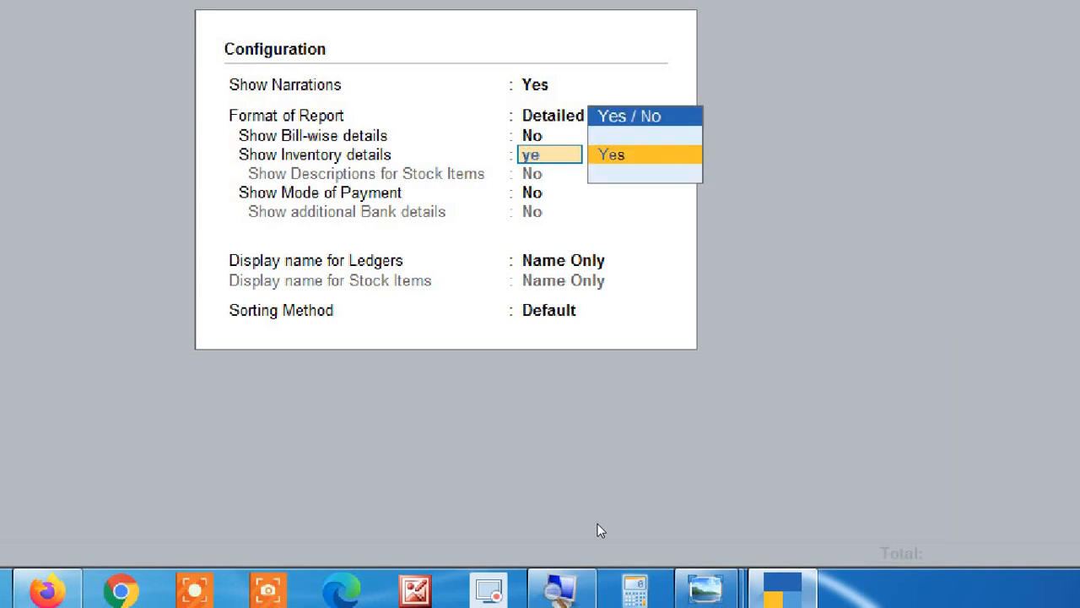
pyautogui.press('Return')
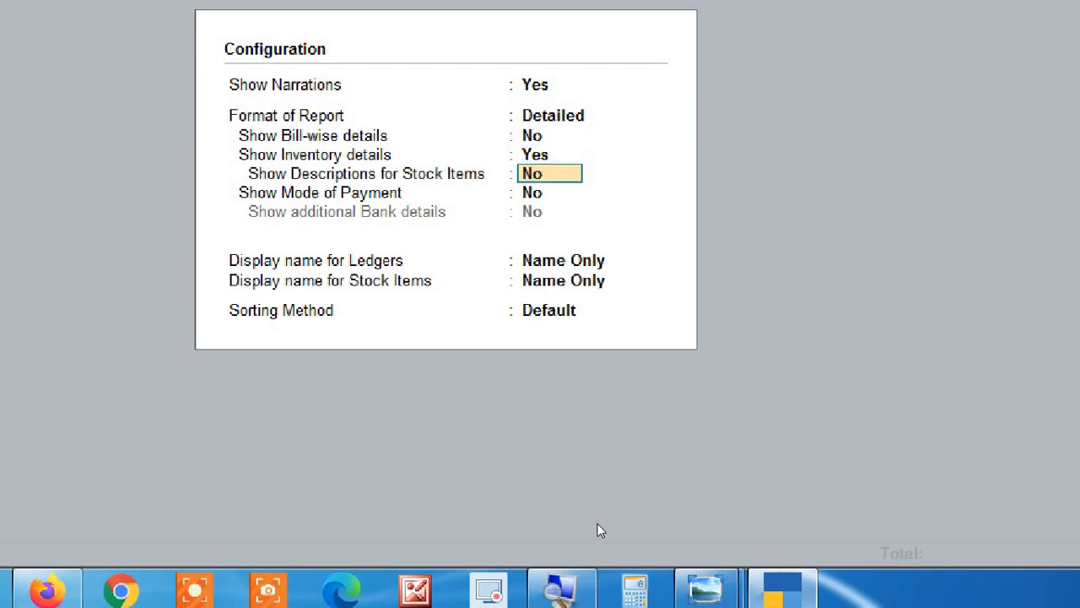
pyautogui.hotkey('ctrl', 'a')
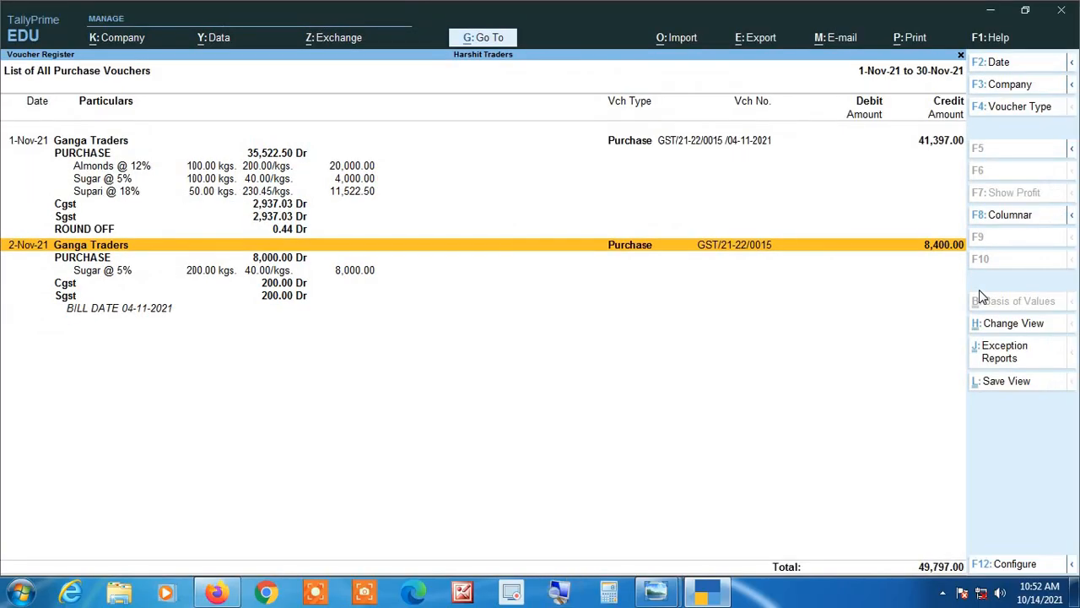
pyautogui.press('Escape')
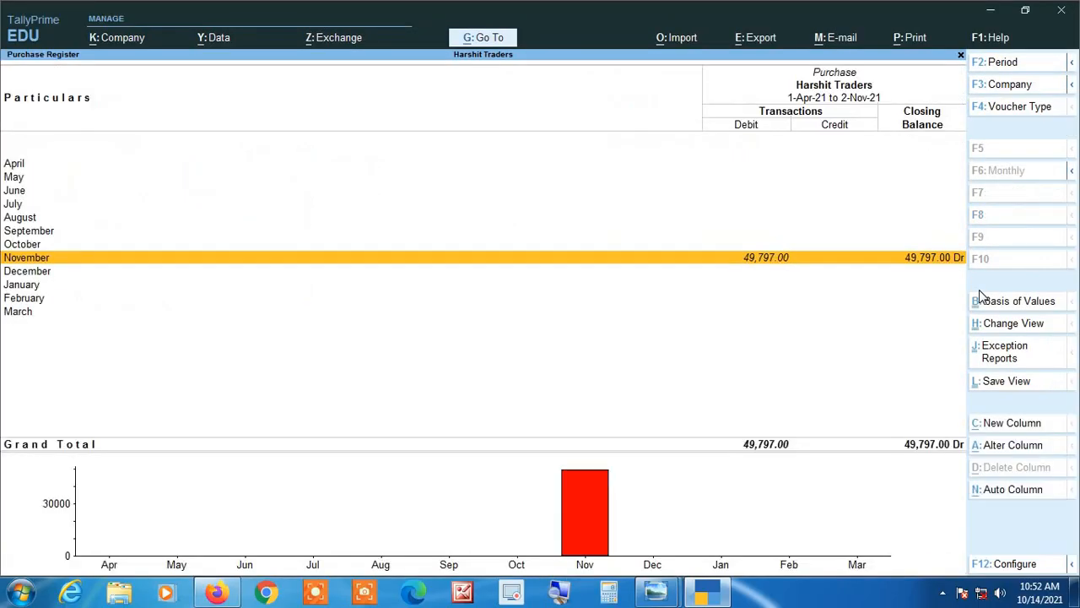
pyautogui.press('Escape')
pyautogui.press('Escape')
pyautogui.press('Escape')
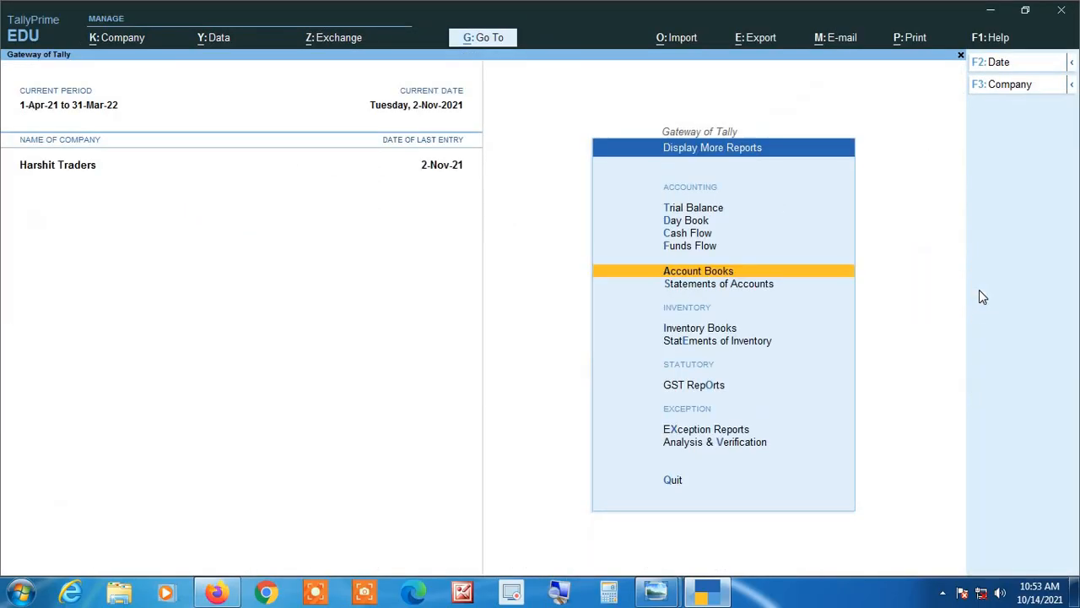